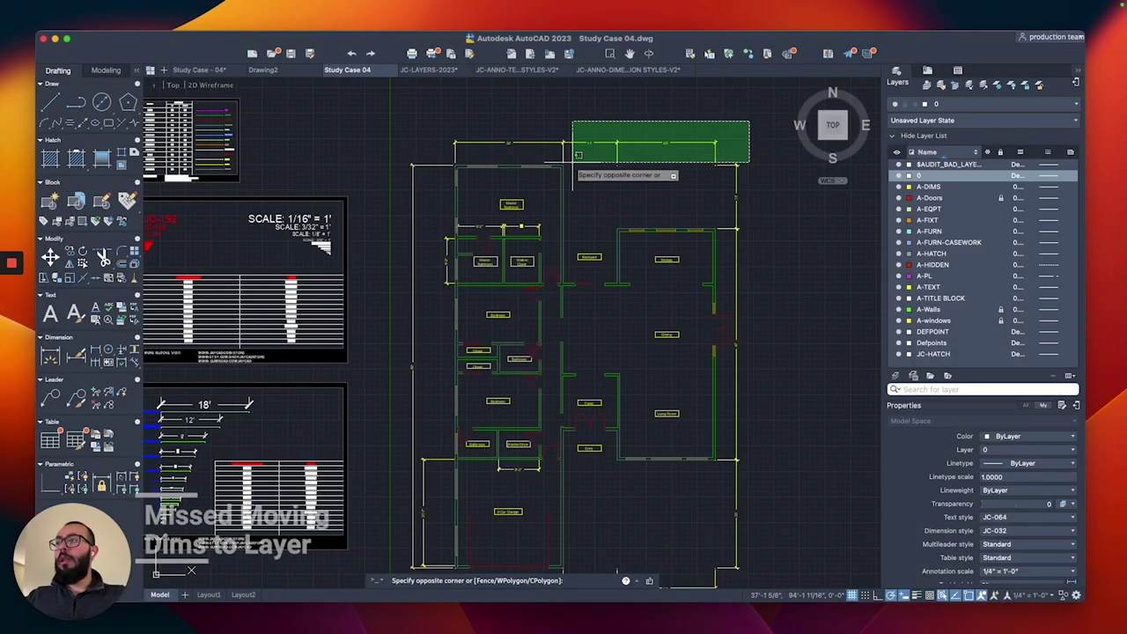
click(577, 155)
middle_drag(758, 233, 713, 176)
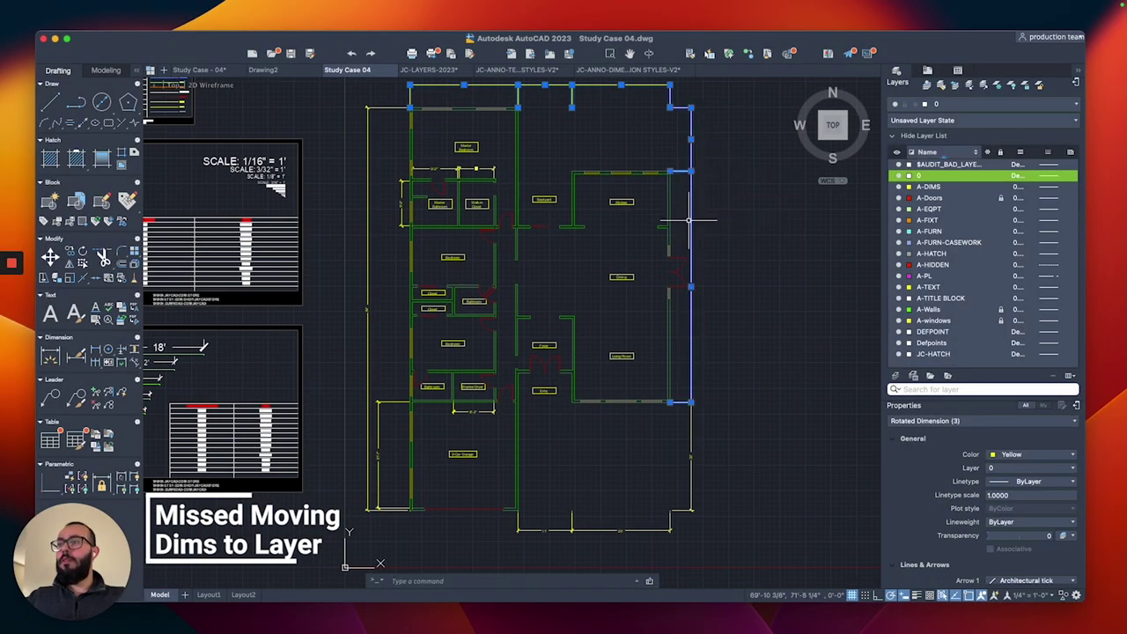
click(555, 542)
click(385, 387)
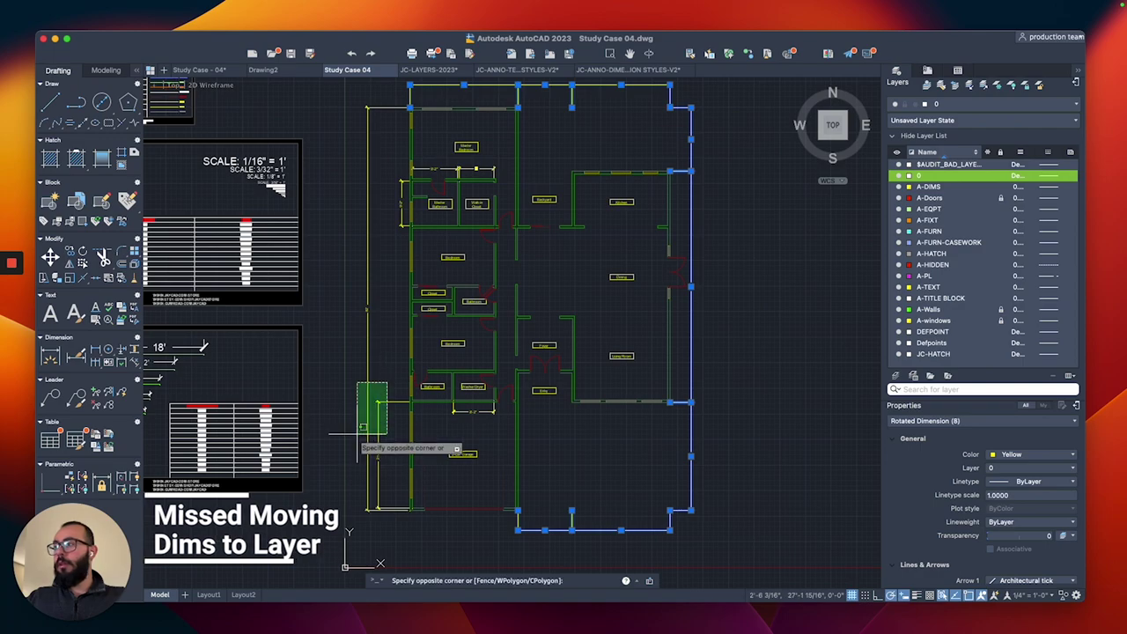
click(360, 433)
text(e)
key(Escape)
Select all dimensions around and inside the floor plan, then set their color to ByLayer and their layer to A-DIMS.
middle_drag(378, 383, 390, 480)
click(715, 157)
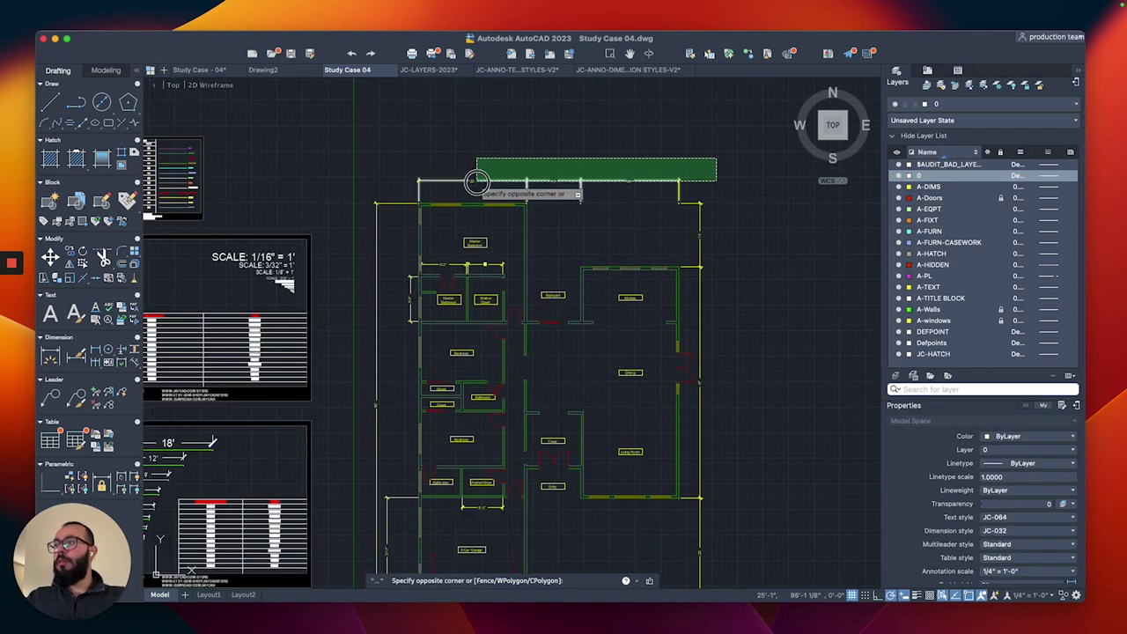
click(476, 182)
scroll(578, 490, up, 2)
middle_drag(388, 352, 556, 501)
click(777, 343)
click(712, 370)
scroll(359, 469, down, 2)
click(454, 208)
click(337, 236)
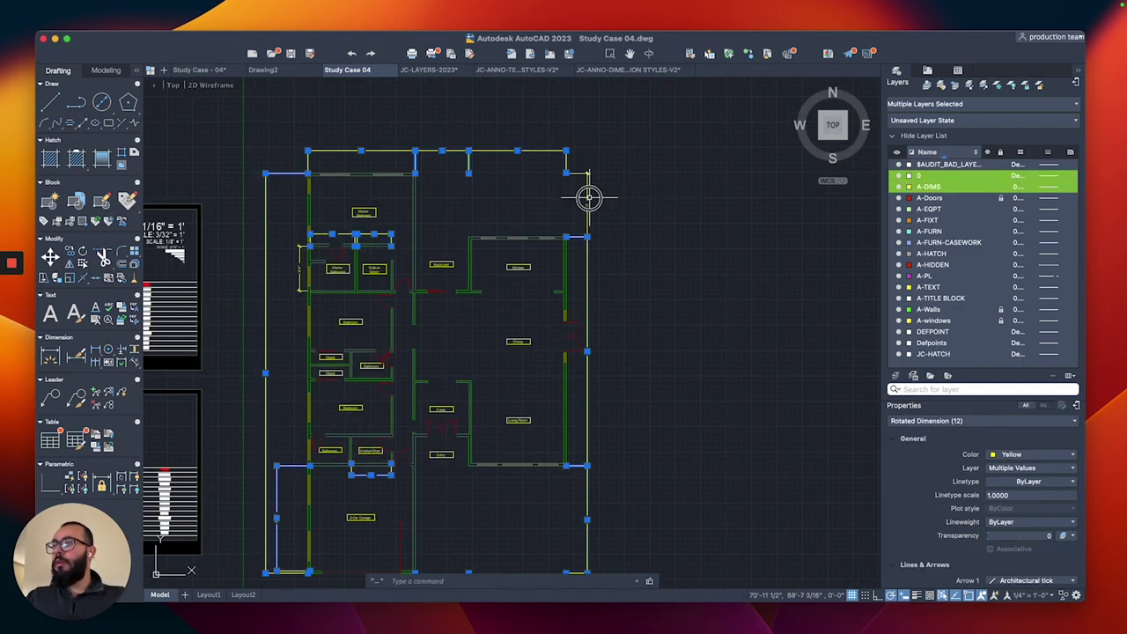
click(588, 196)
middle_drag(537, 197, 623, 183)
scroll(854, 332, down, 2)
scroll(606, 347, up, 2)
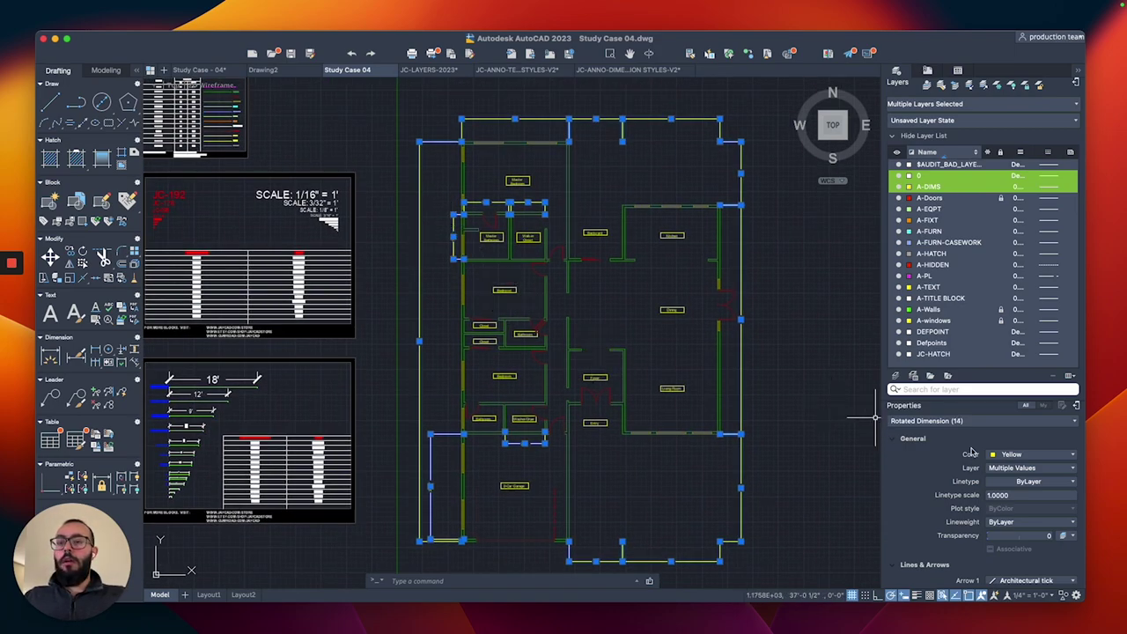
click(998, 455)
click(1009, 469)
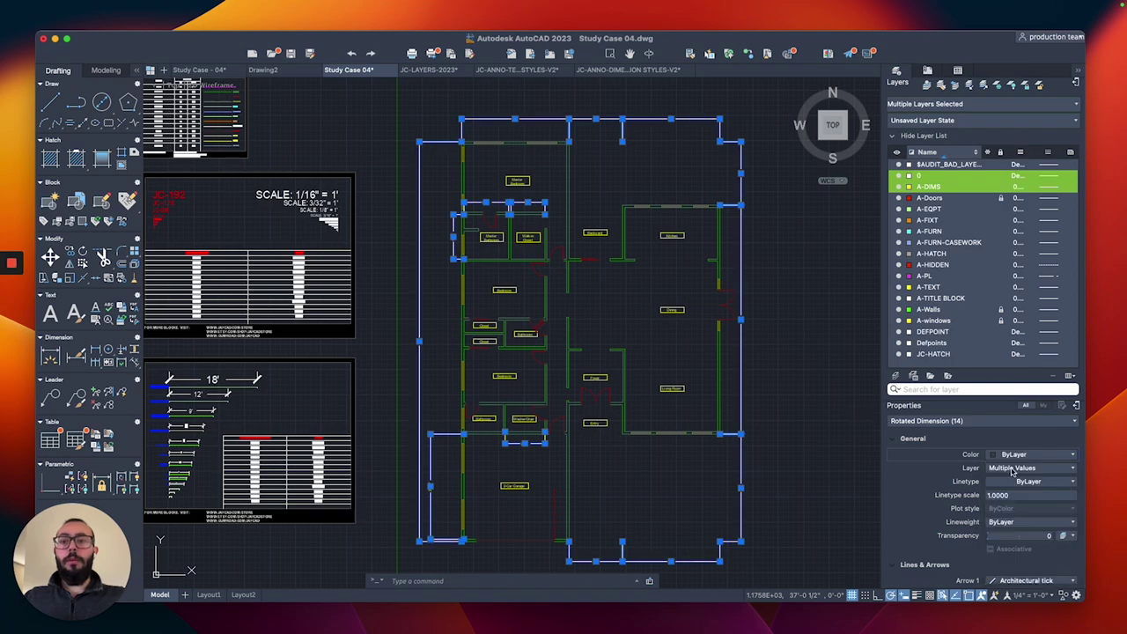
click(1012, 469)
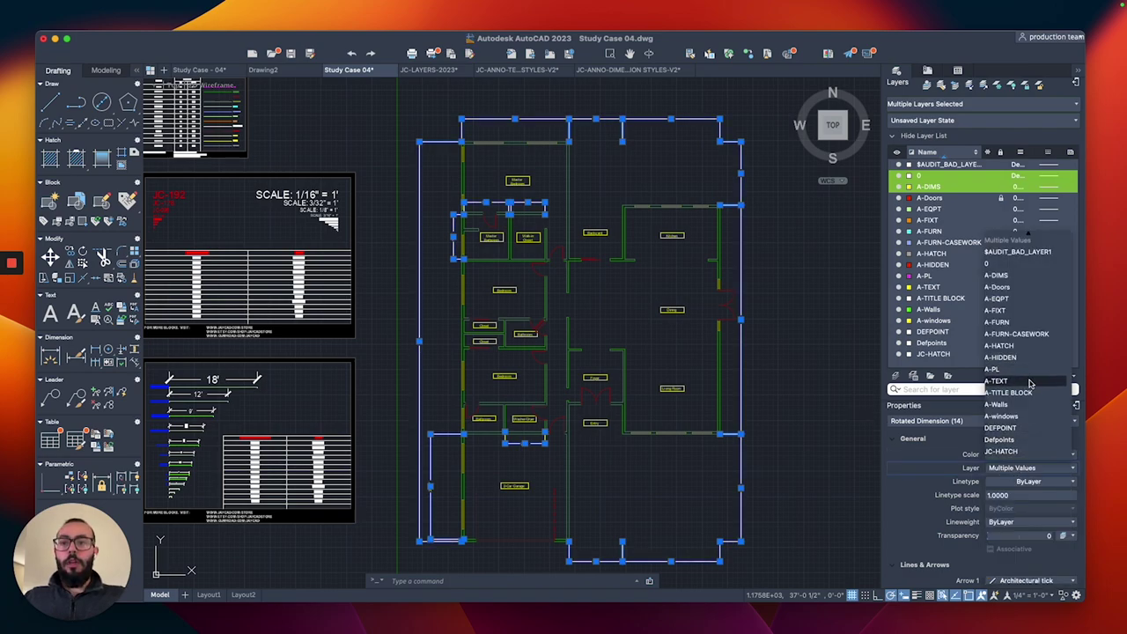
click(1000, 275)
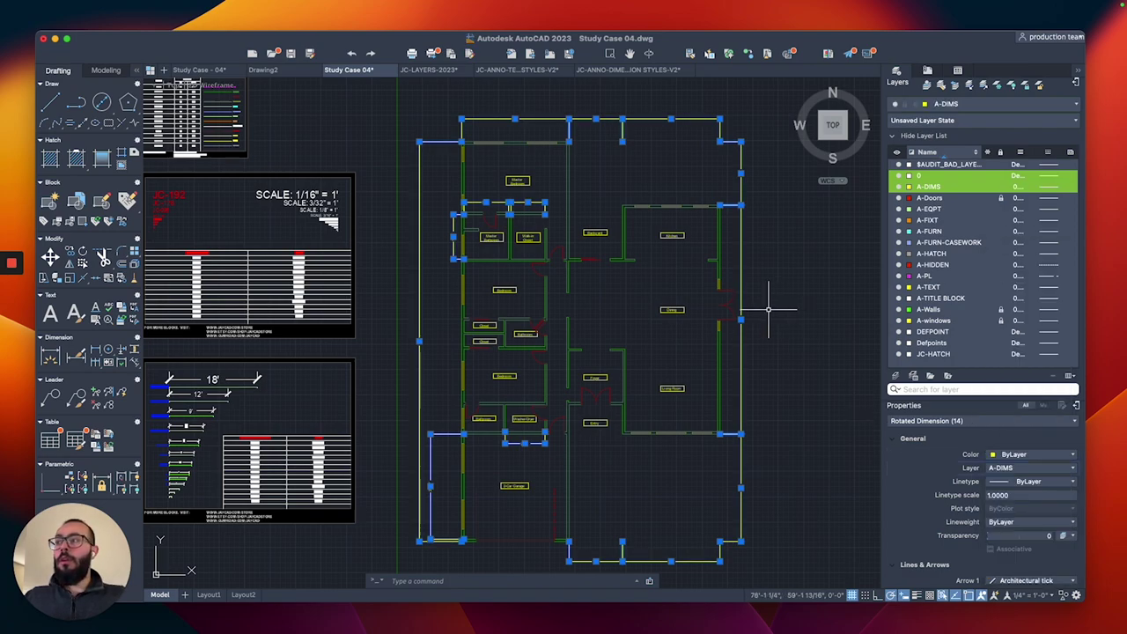
key(Escape)
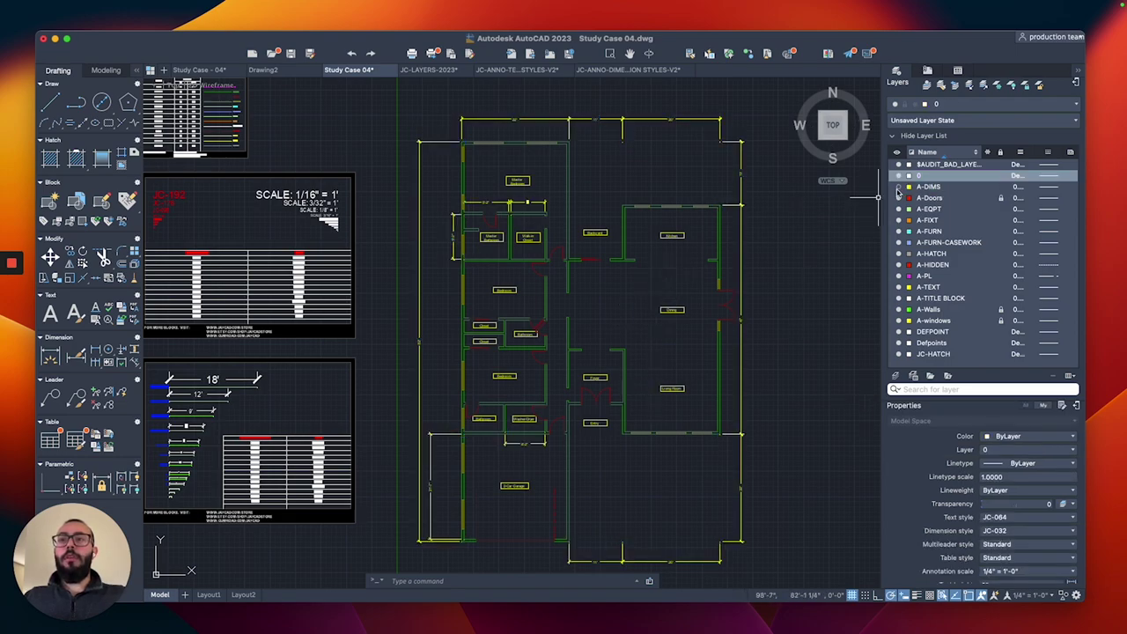
Turn the A-DIMS layer off and back on to check that it holds all the floor plan's dimensions.
click(899, 186)
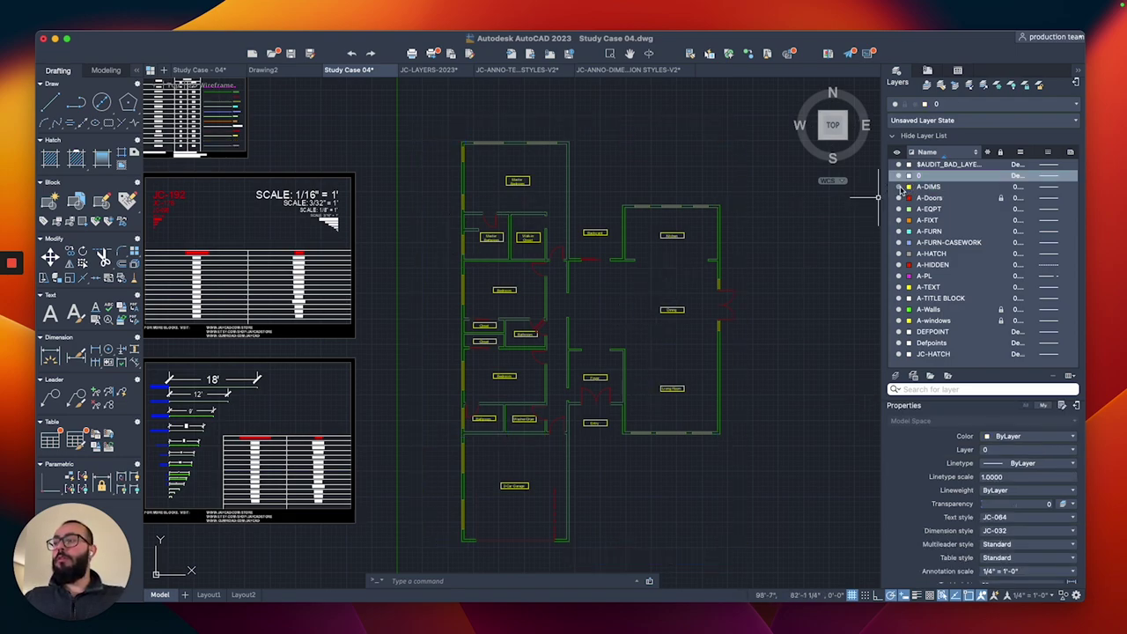
click(899, 187)
middle_drag(449, 246, 460, 245)
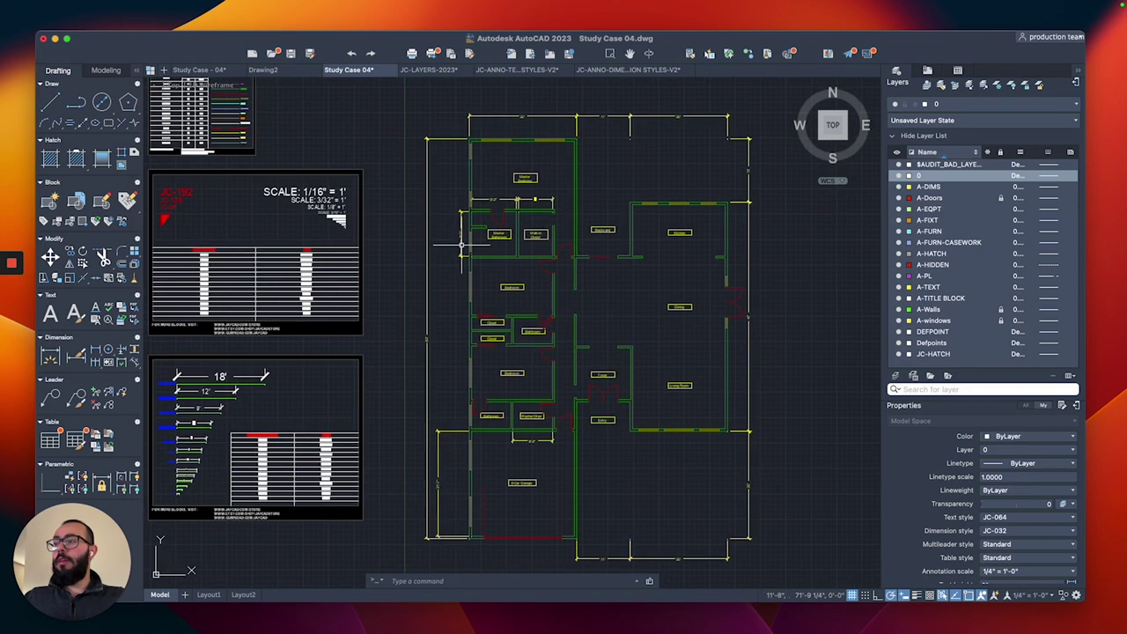
middle_drag(625, 264, 631, 274)
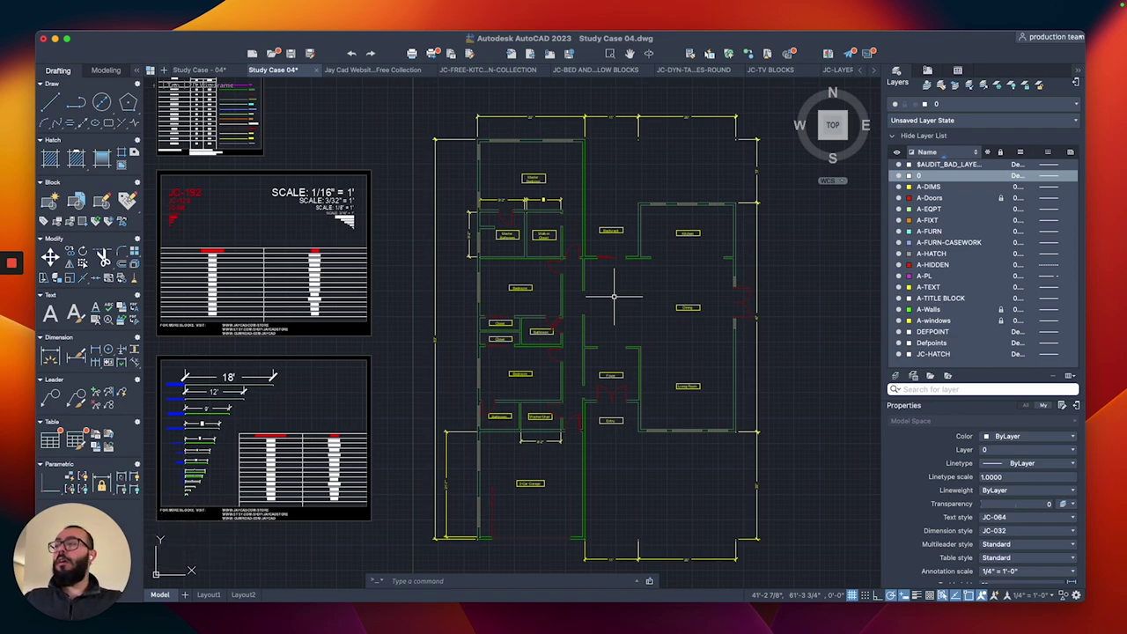
Copy both complete block sheets from the Jay Cad Website - Free Collection drawing.
click(396, 69)
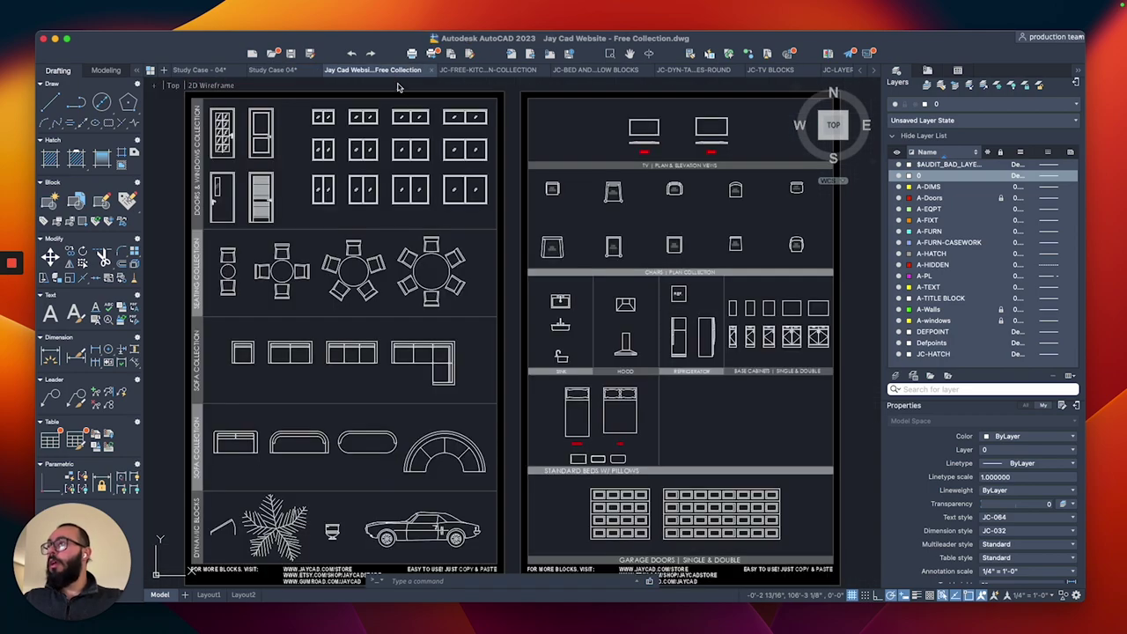
scroll(446, 95, down, 2)
middle_drag(442, 108, 446, 158)
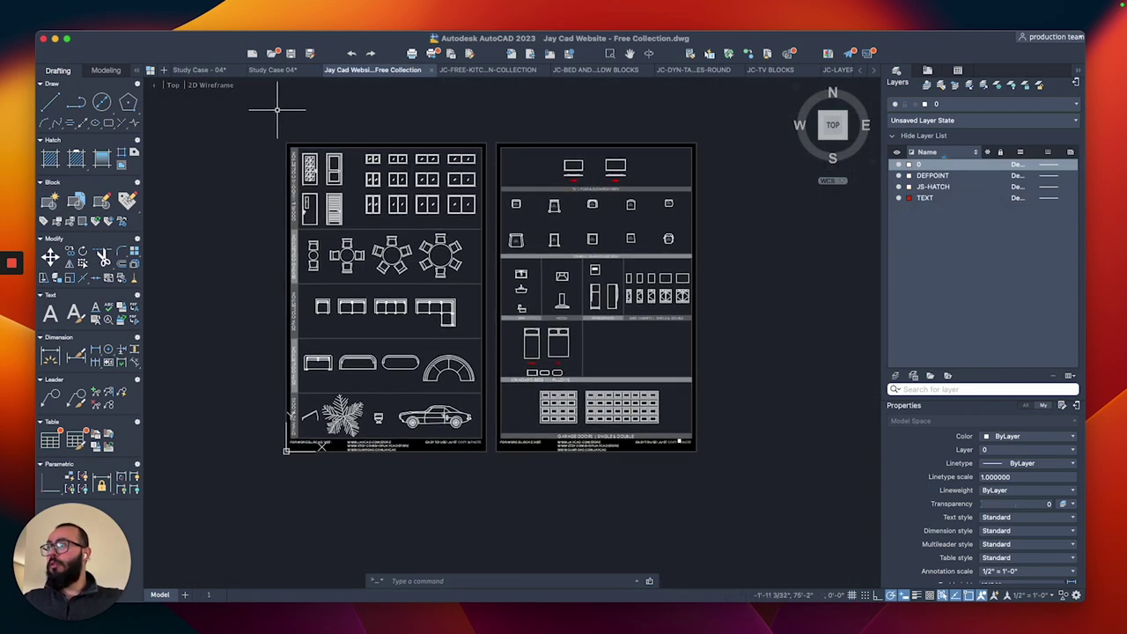
click(266, 118)
click(715, 494)
click(761, 490)
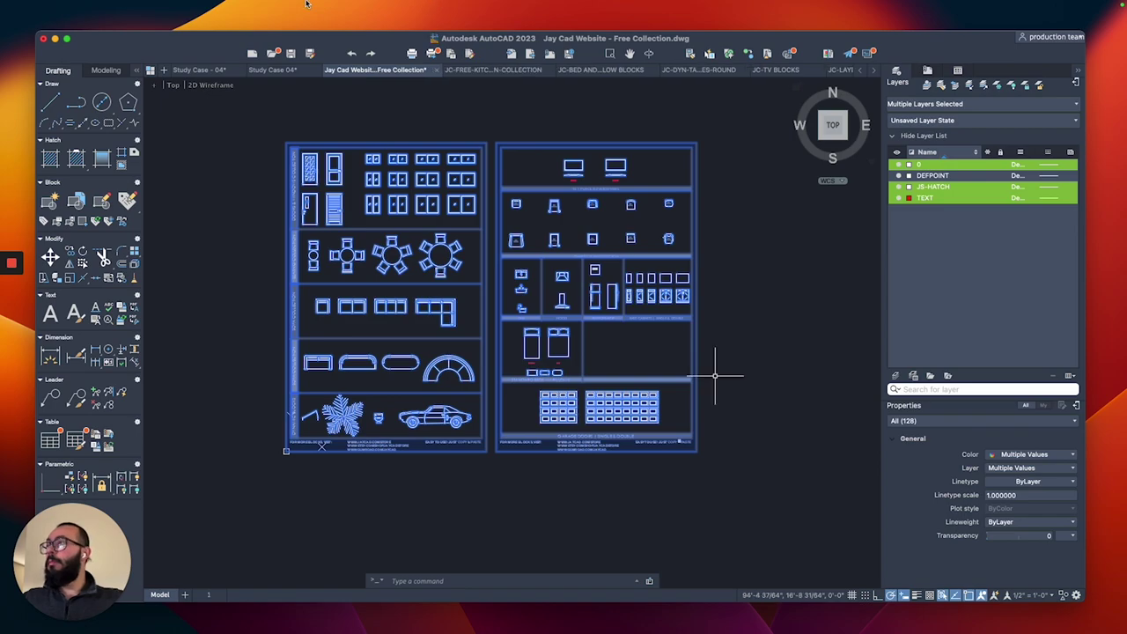
key(super+c)
Paste the two block sheets into Study Case 04, to the left of the scale and dimension sheets and bottom-aligned with them.
click(273, 70)
scroll(460, 367, down, 3)
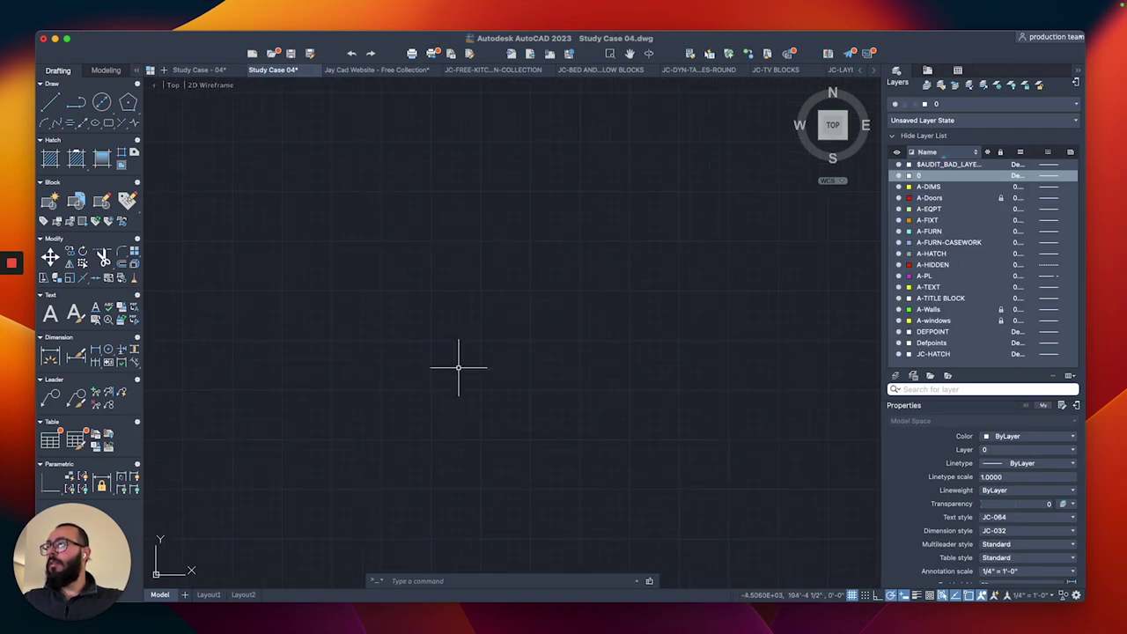
key(super+v)
scroll(678, 430, up, 6)
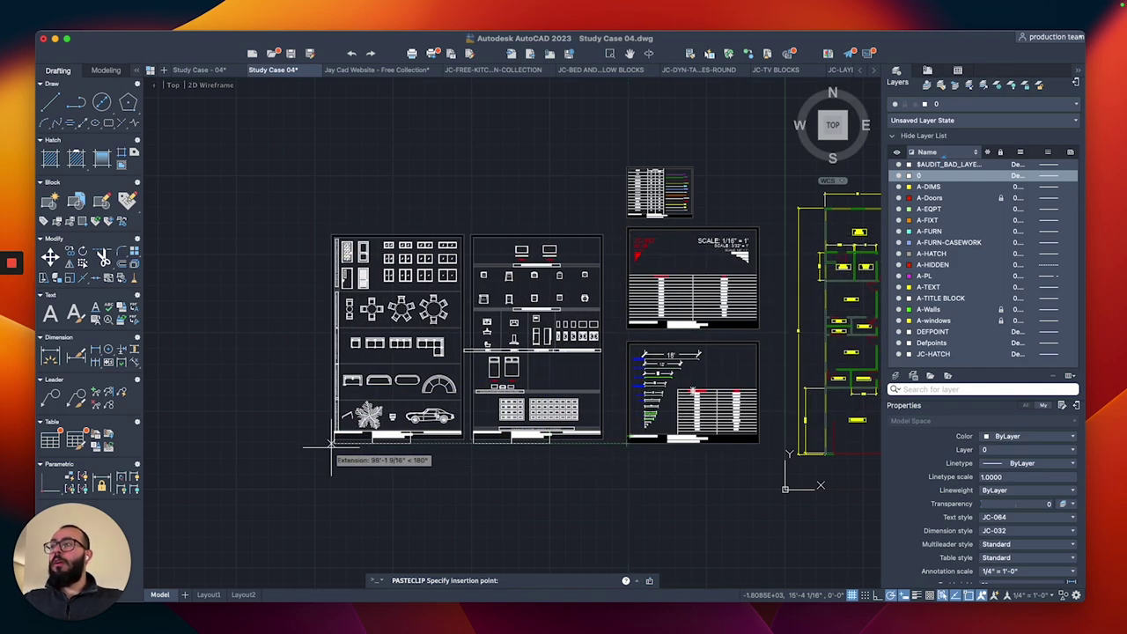
click(332, 445)
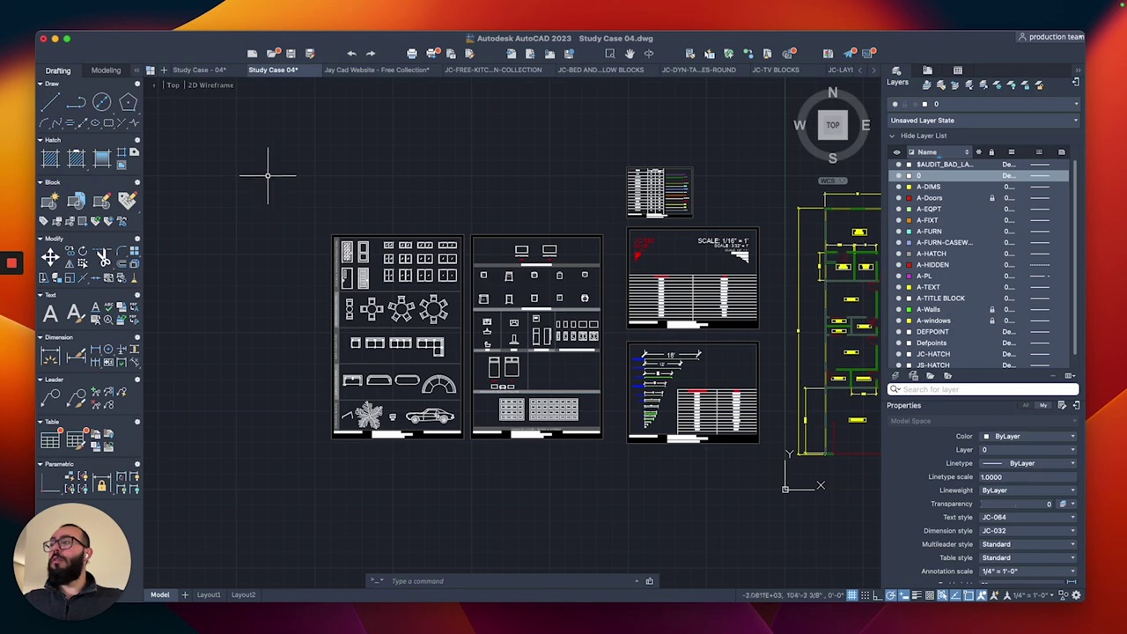
Copy the whole kitchen block sheet from the JC-FREE-KITCHEN-COLLECTION drawing.
click(491, 70)
scroll(478, 214, down, 3)
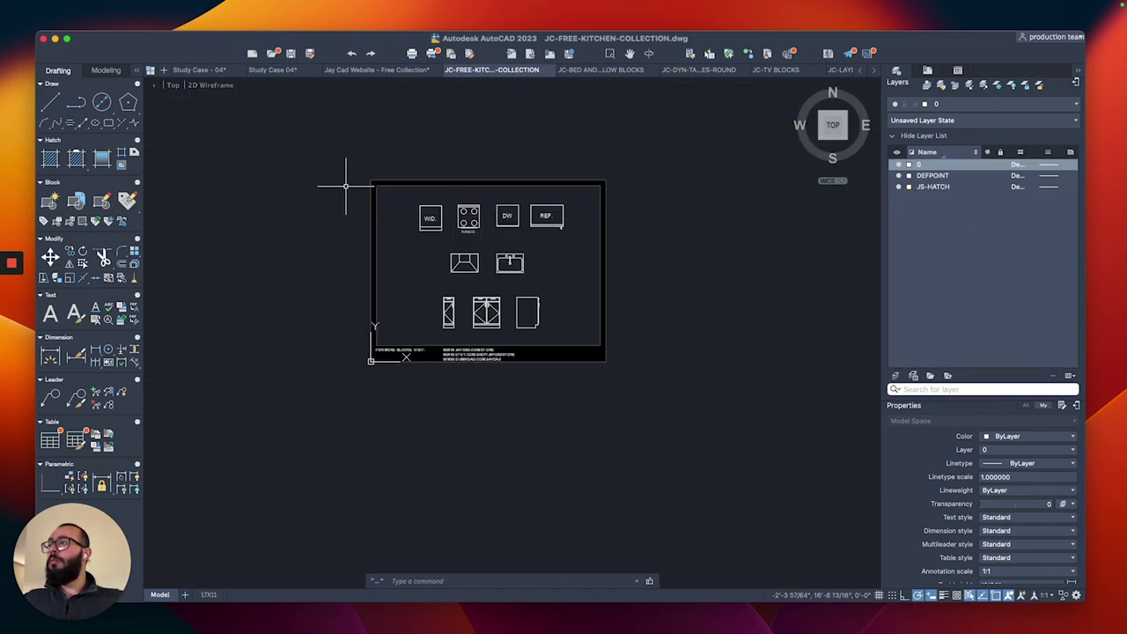
click(348, 164)
click(666, 456)
scroll(479, 227, up, 2)
key(super+c)
key(super+v)
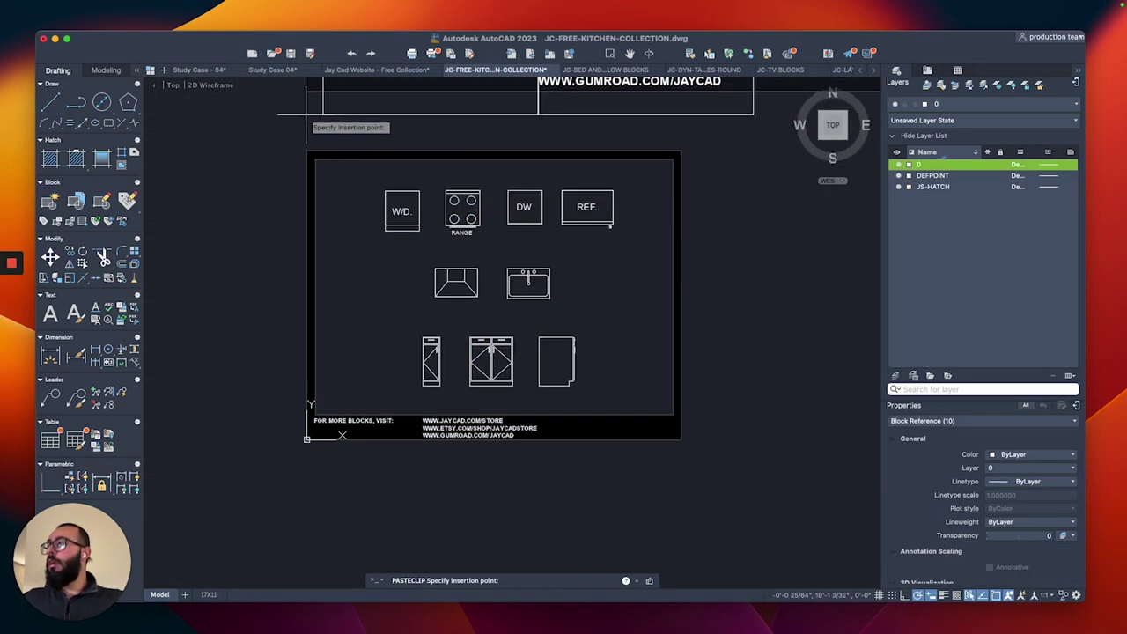
key(Escape)
click(303, 138)
click(707, 443)
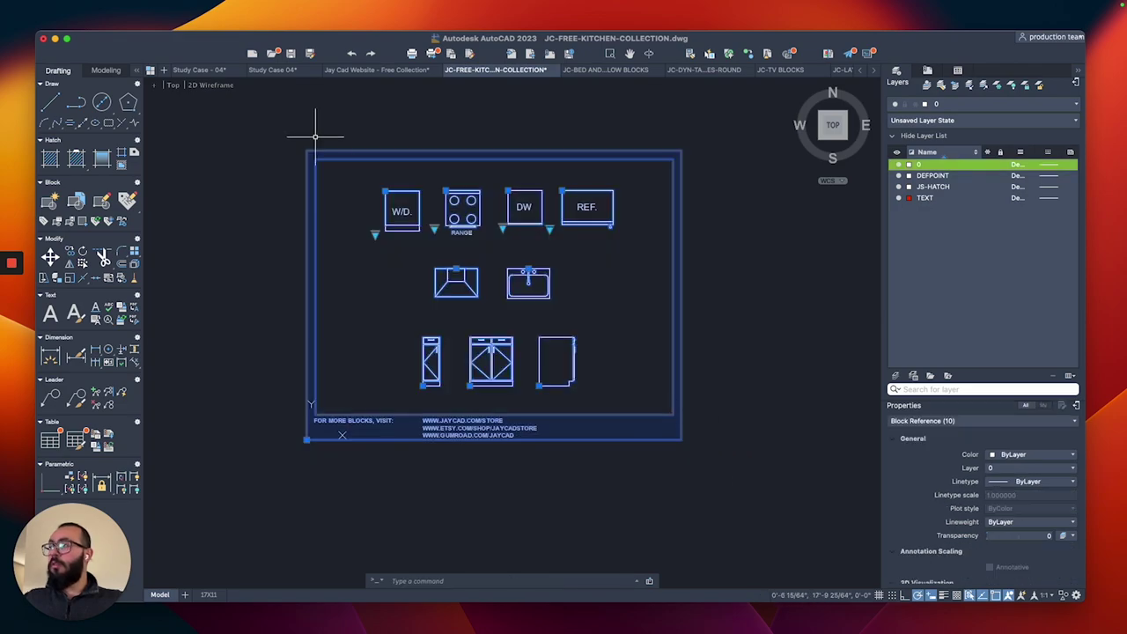
Paste the kitchen sheet into Study Case 04, just left of the layer sheet and above the free collection sheets.
click(271, 70)
key(super+v)
scroll(564, 290, up, 5)
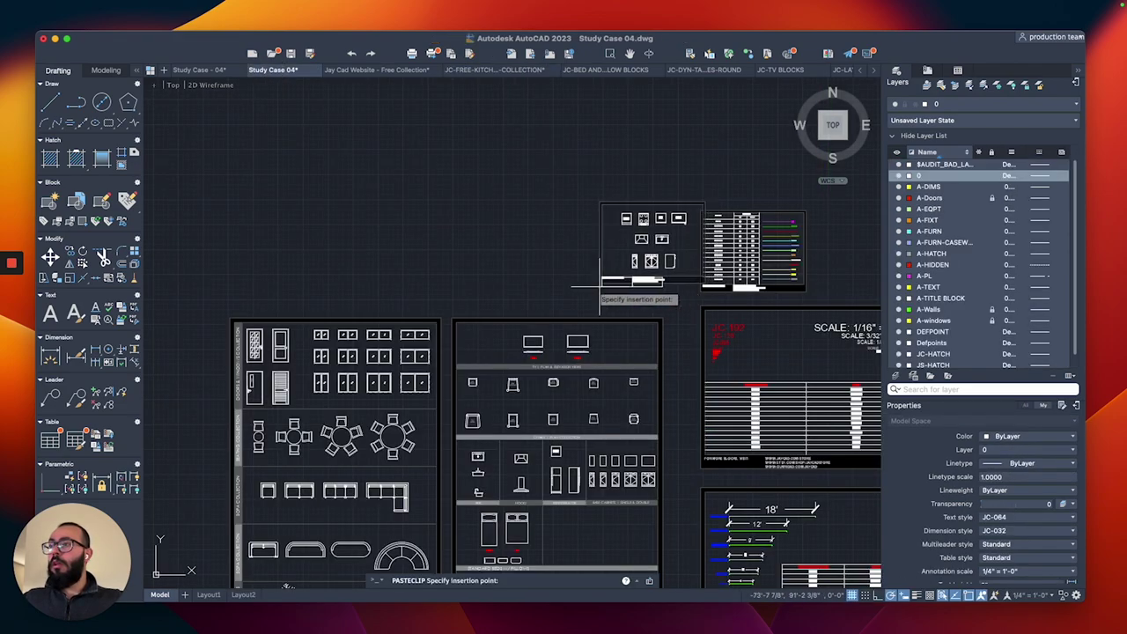
click(563, 291)
Copy the complete sheet of beds and pillows from the JC-BED AND PILLOW BLOCKS drawing.
click(606, 69)
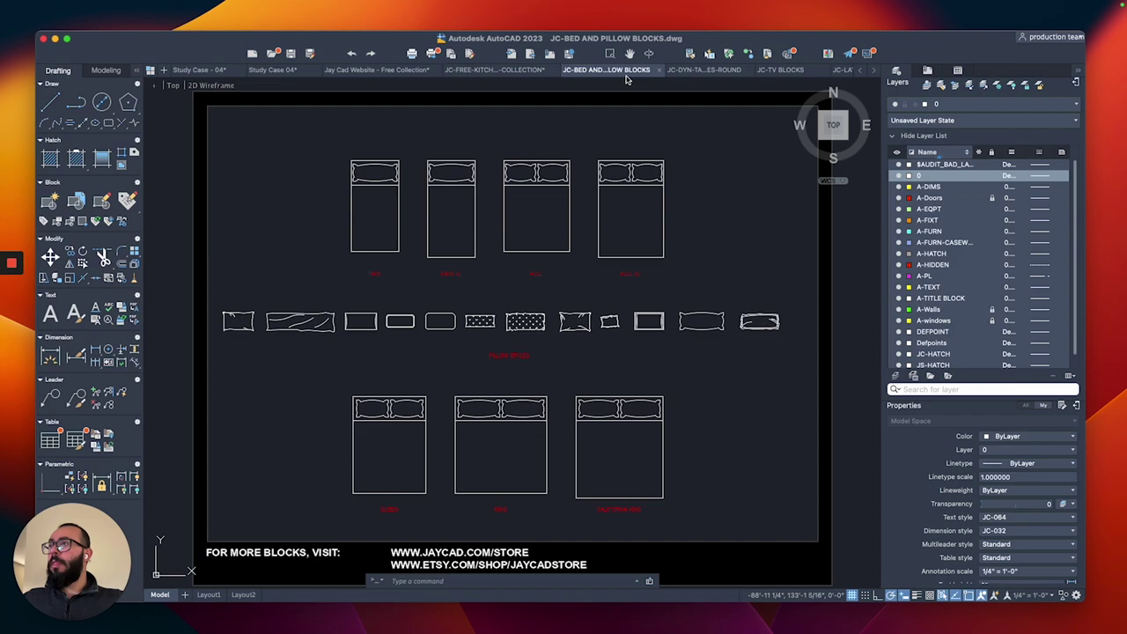
scroll(412, 231, down, 2)
middle_drag(412, 232, 459, 267)
click(296, 138)
click(766, 523)
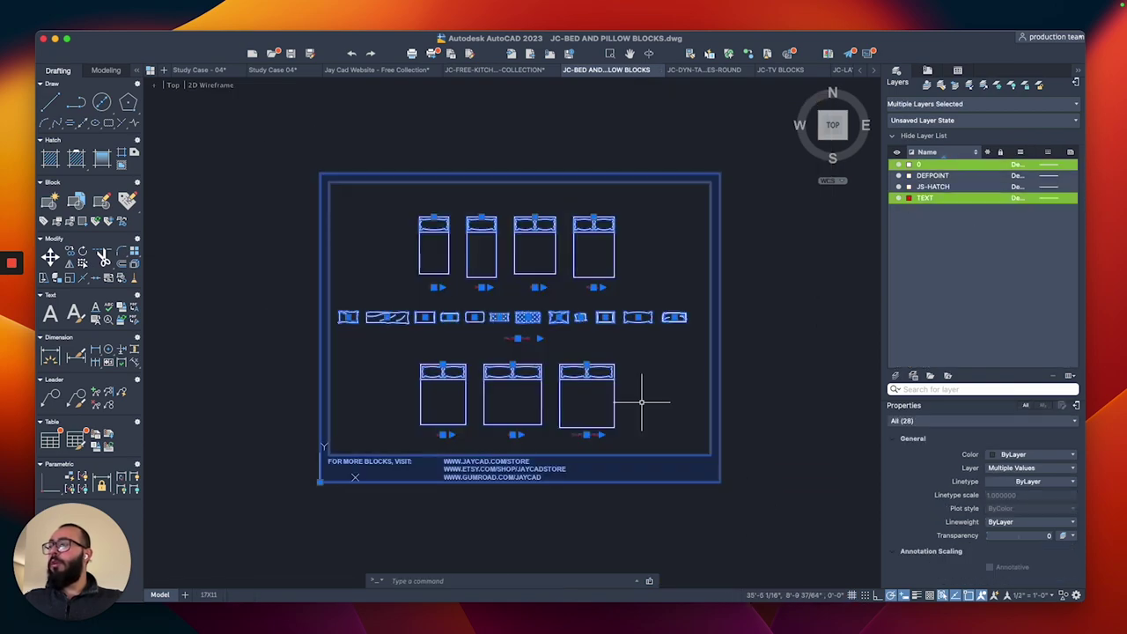
key(super+c)
Paste the bed and pillow sheet into Study Case 04, to the left of the kitchen sheet.
click(245, 70)
key(super+v)
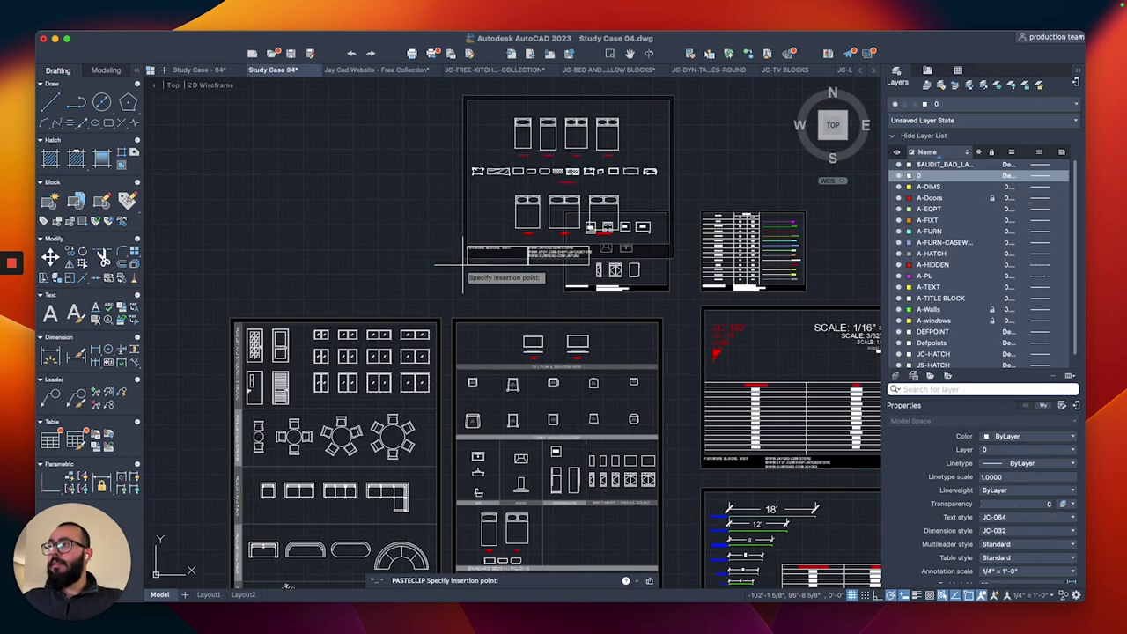
click(330, 297)
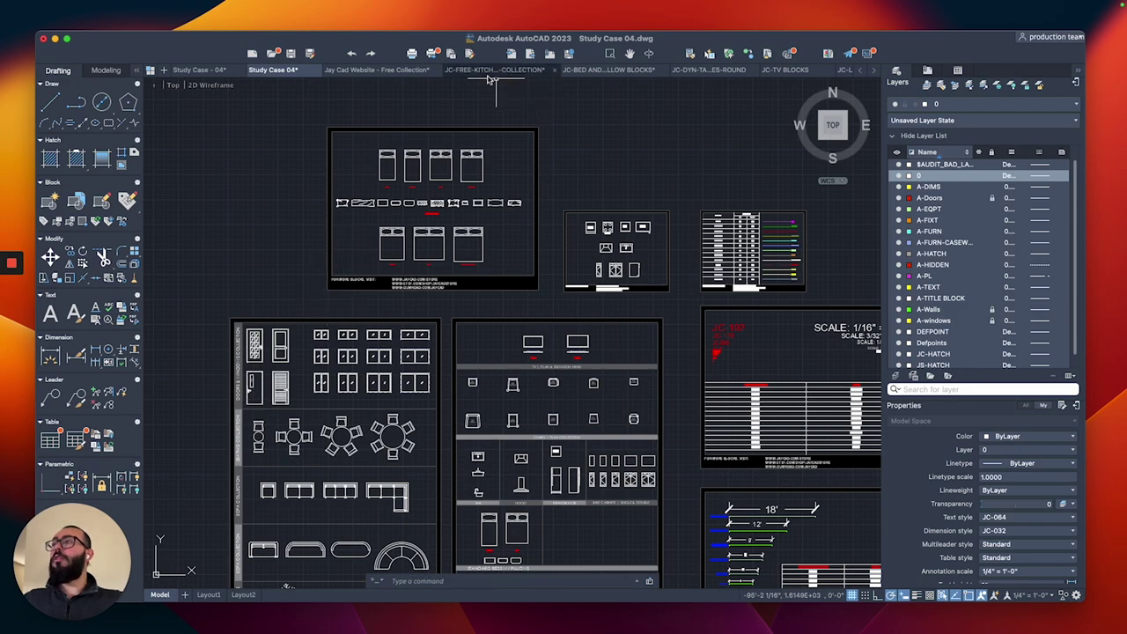
Copy the round table sheet with its six chairs from the JC-DYN-TABLES-ROUND drawing.
click(484, 72)
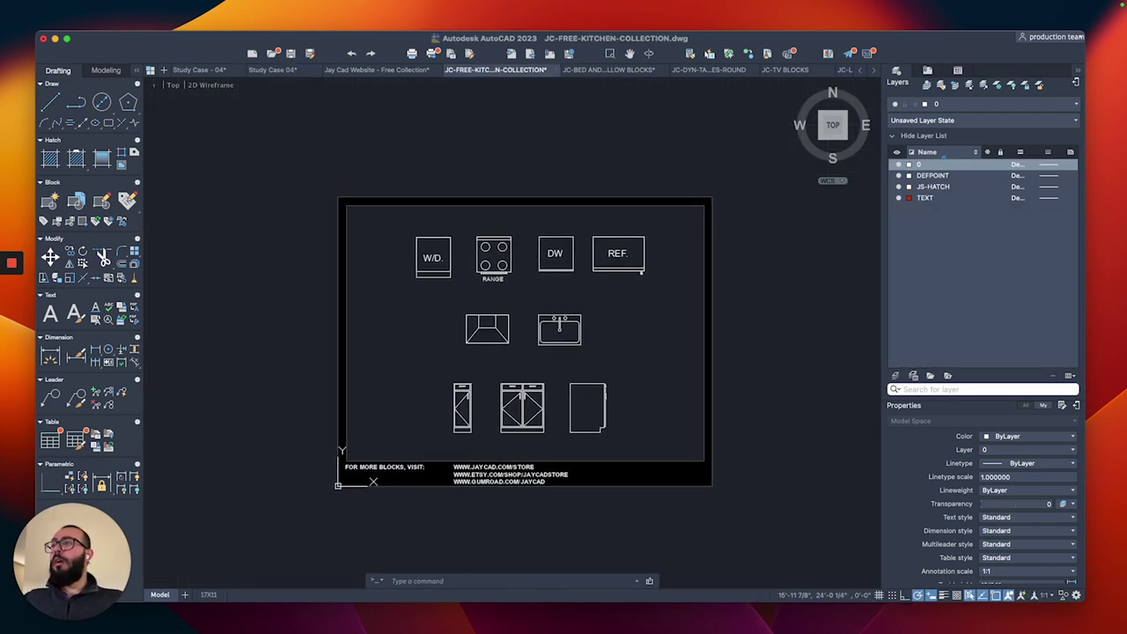
click(609, 70)
click(707, 70)
click(316, 140)
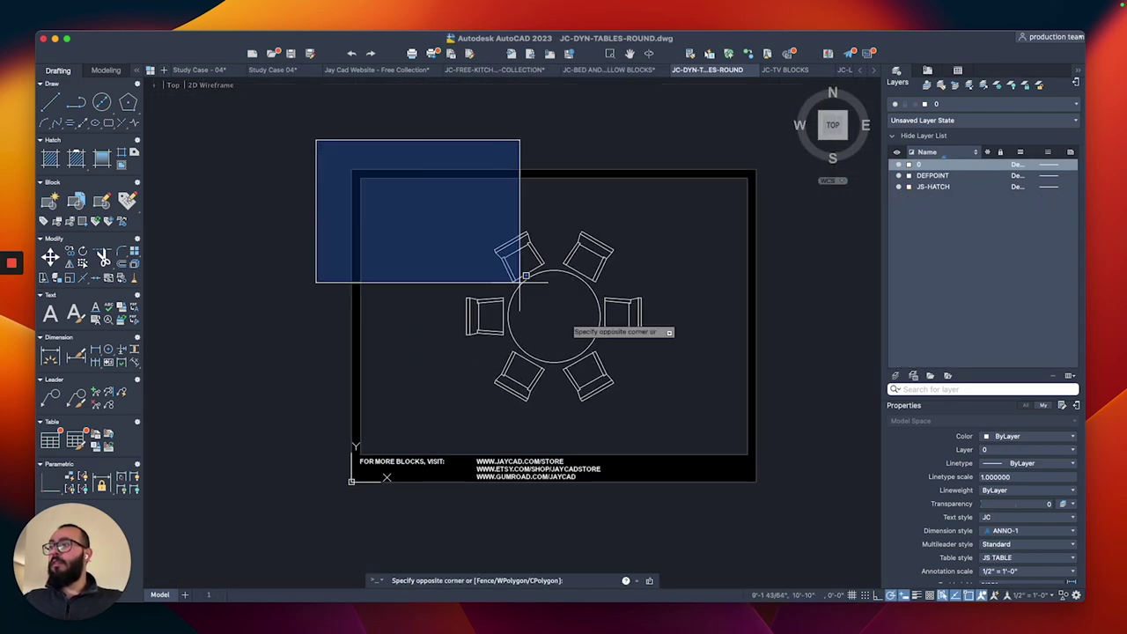
click(780, 516)
Paste the round table sheet into Study Case 04, directly above the kitchen sheet.
click(273, 70)
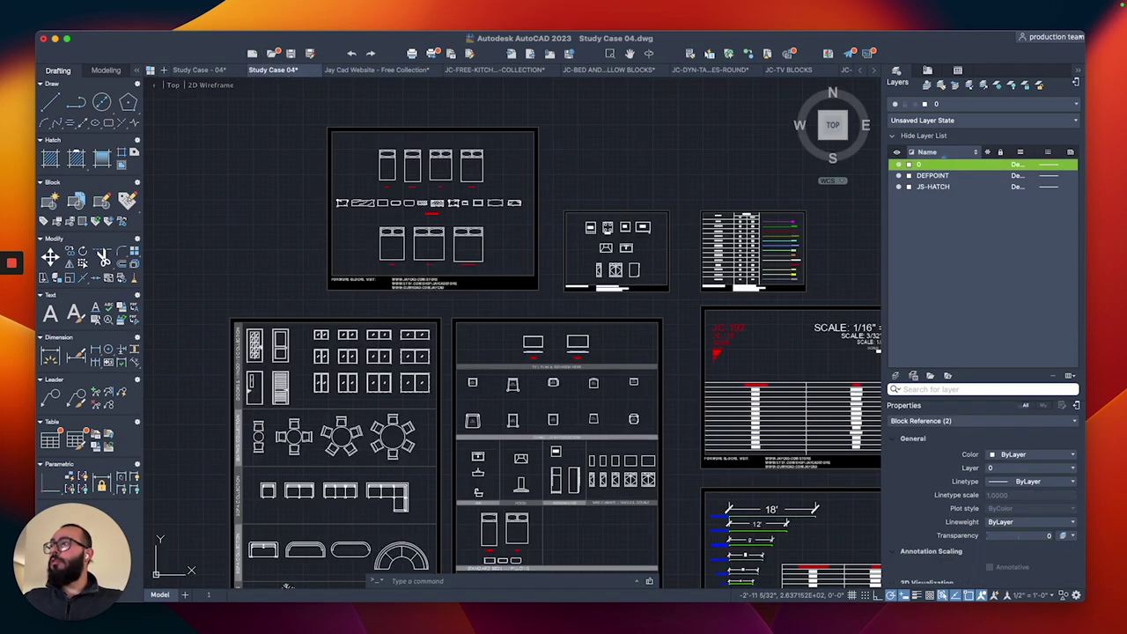
key(super+v)
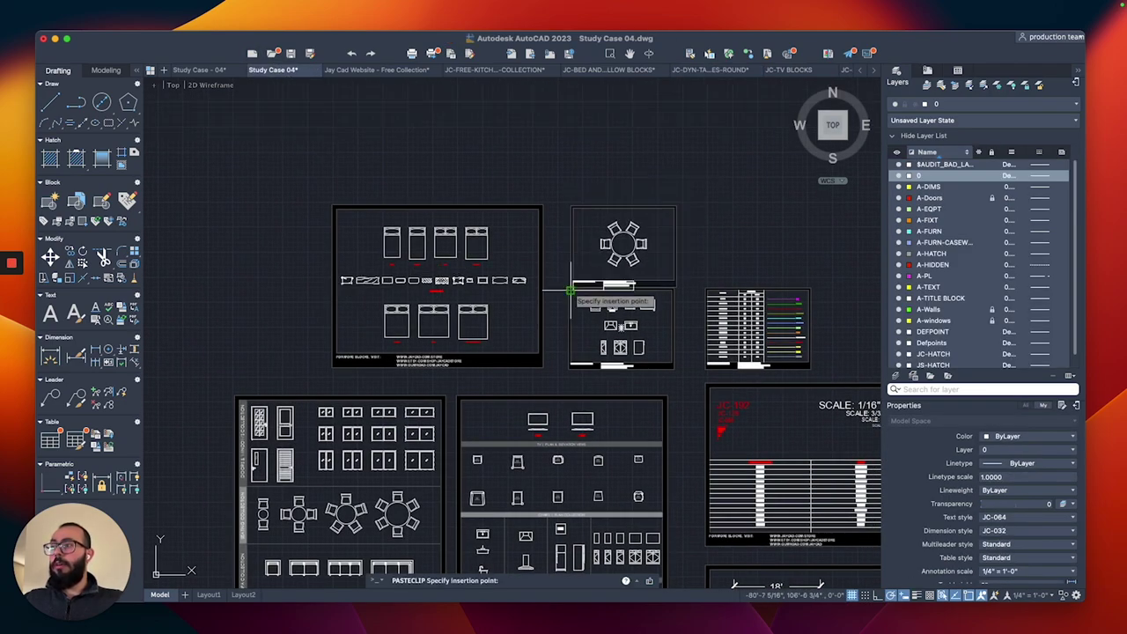
click(571, 271)
click(640, 71)
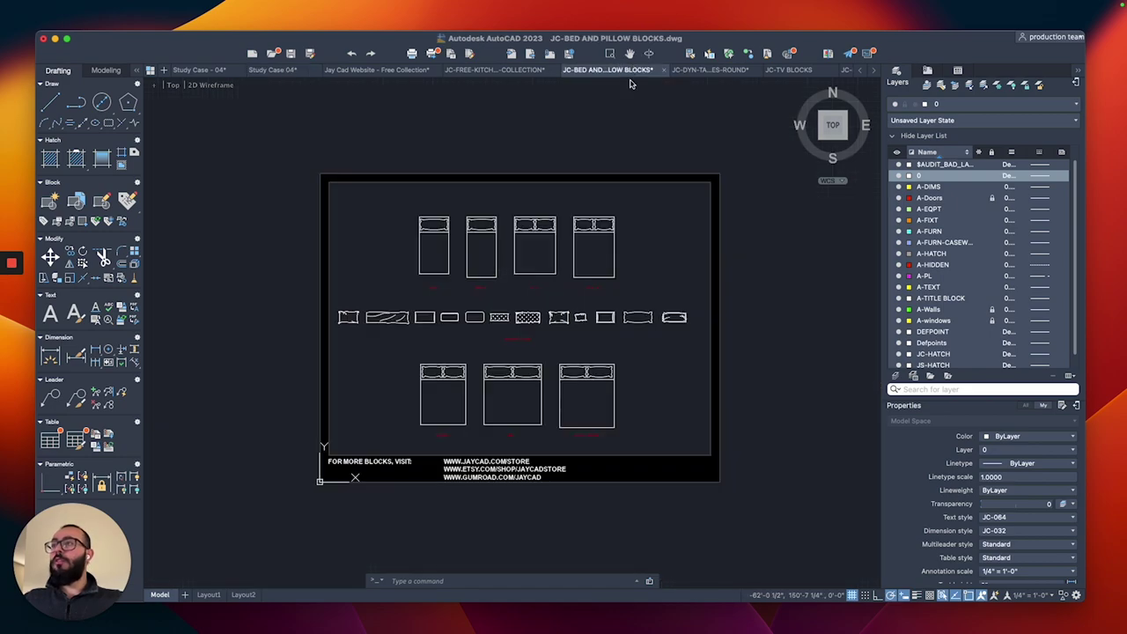
click(708, 70)
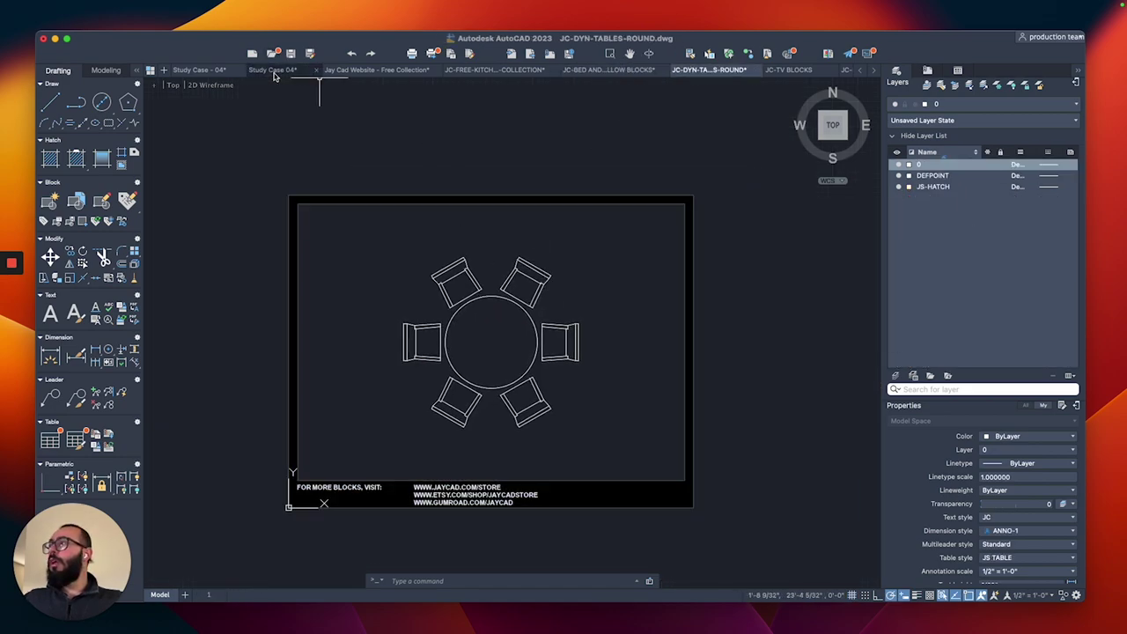
click(274, 70)
click(709, 70)
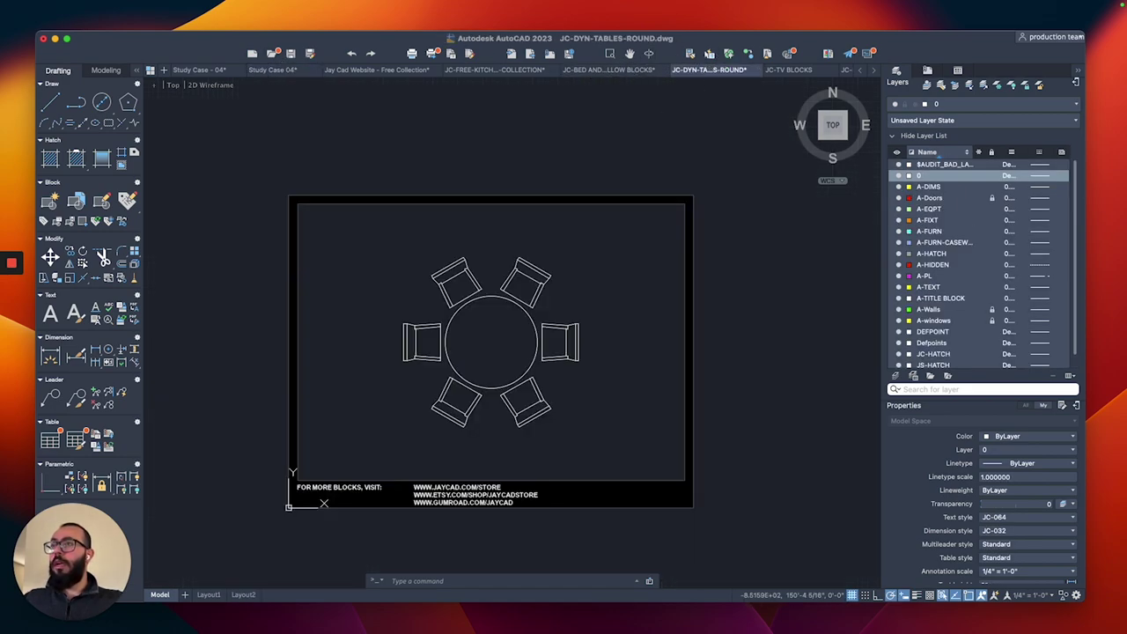
Copy the complete TV block sheet from the JC-TV BLOCKS drawing.
click(788, 69)
scroll(339, 202, down, 2)
drag(301, 214, 683, 557)
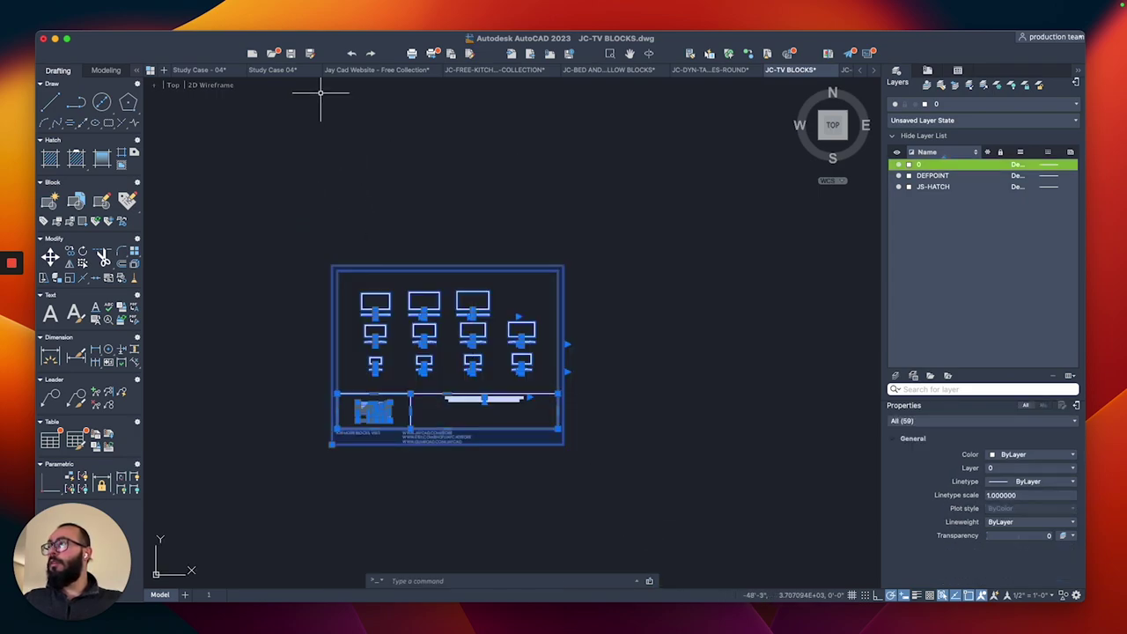
Paste the TV block sheet into Study Case 04, above the line table sheet and to the right of the round table sheet.
click(273, 71)
middle_drag(495, 247, 486, 307)
key(super+v)
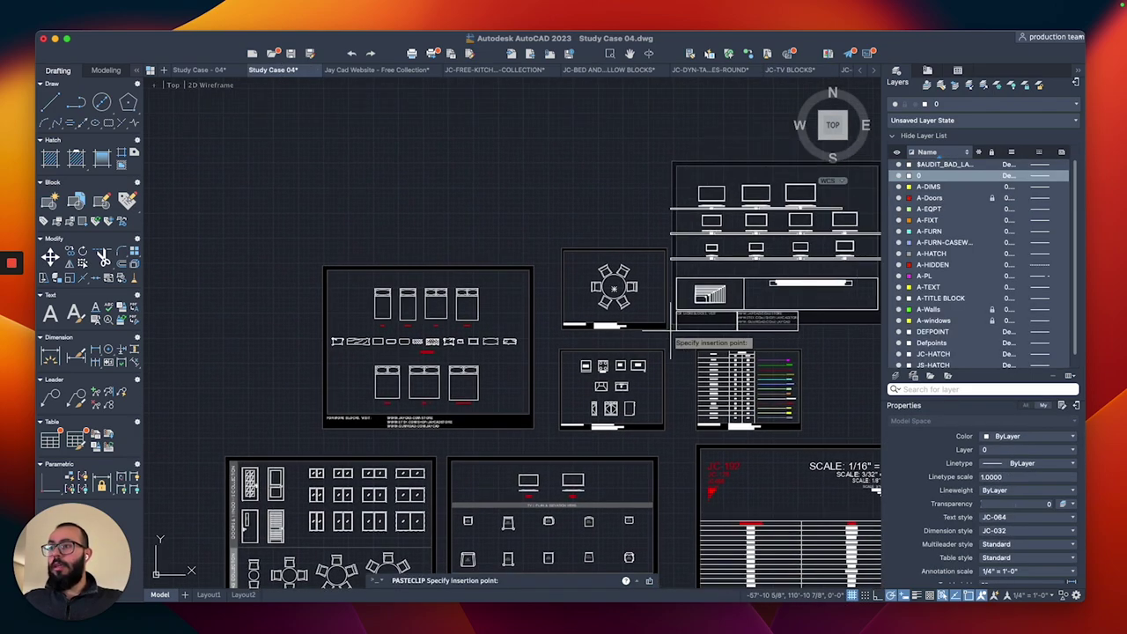
click(689, 330)
middle_drag(777, 197, 671, 201)
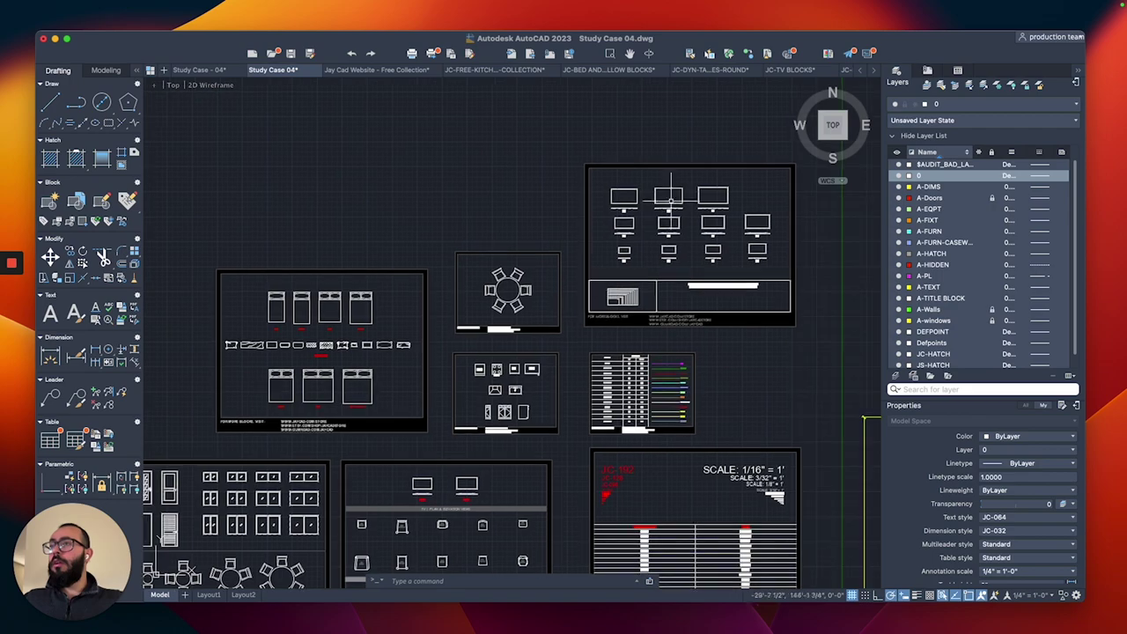
Look through the other open block drawings, including JC-LAYERS-2023, and return to Study Case 04.
click(777, 70)
click(844, 70)
key(ctrl+shift+Tab)
key(ctrl+shift+Tab)
key(ctrl+shift+Tab)
key(ctrl+shift+Tab)
key(ctrl+shift+Tab)
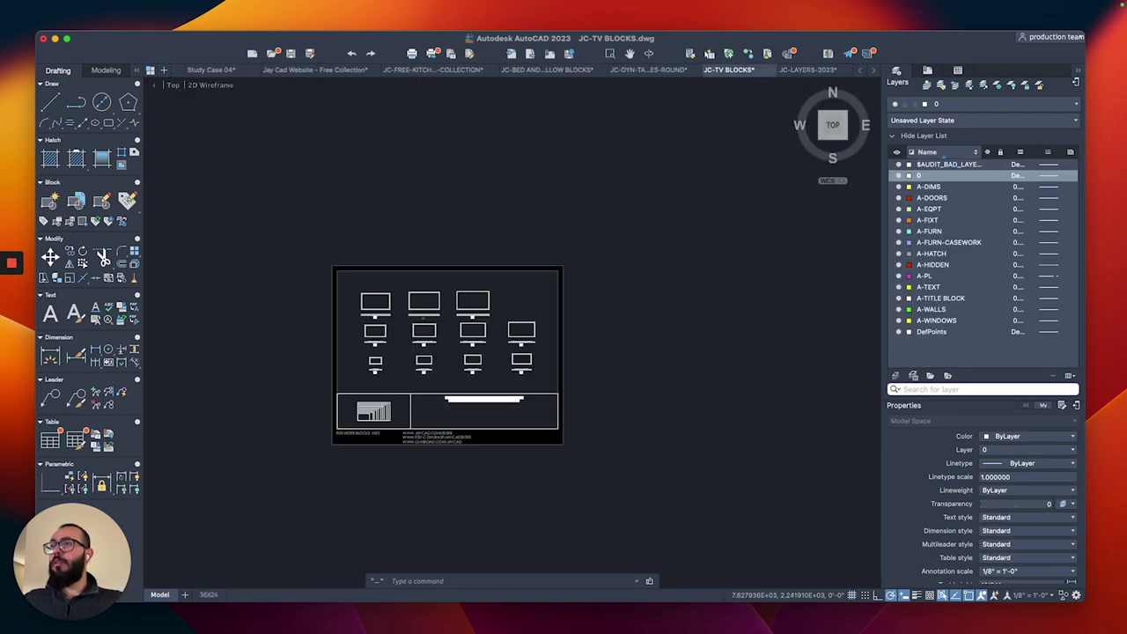
click(210, 69)
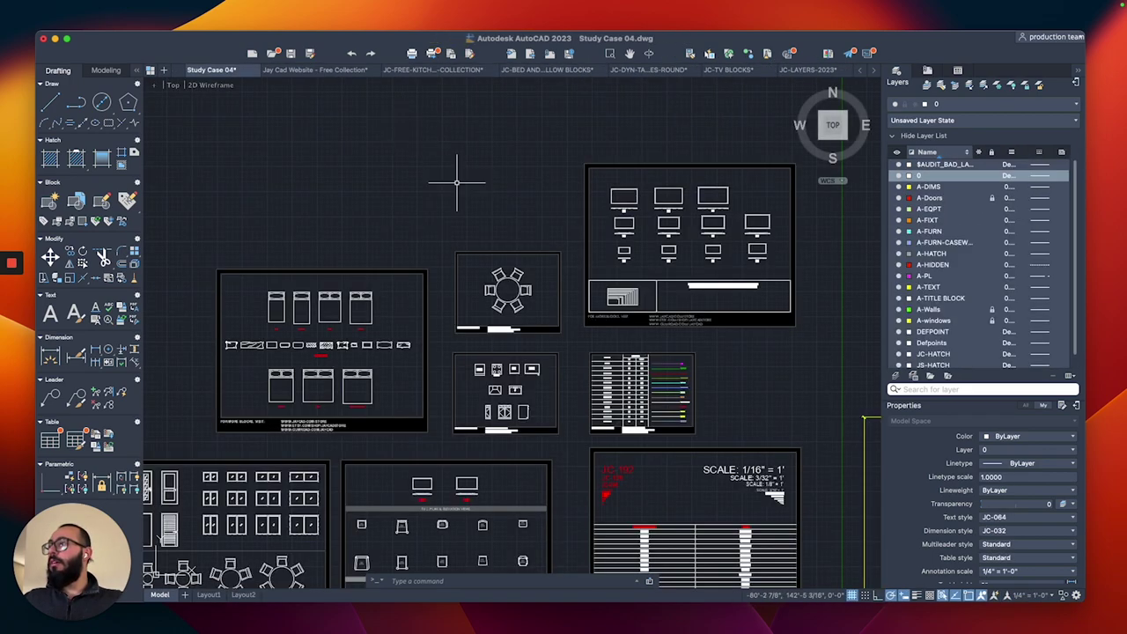
Review the gathered block sheets, examining the standard beds with pillows and the bed sizes on the bed and pillow sheet.
middle_drag(456, 182, 329, 151)
scroll(330, 151, down, 3)
middle_drag(377, 193, 410, 189)
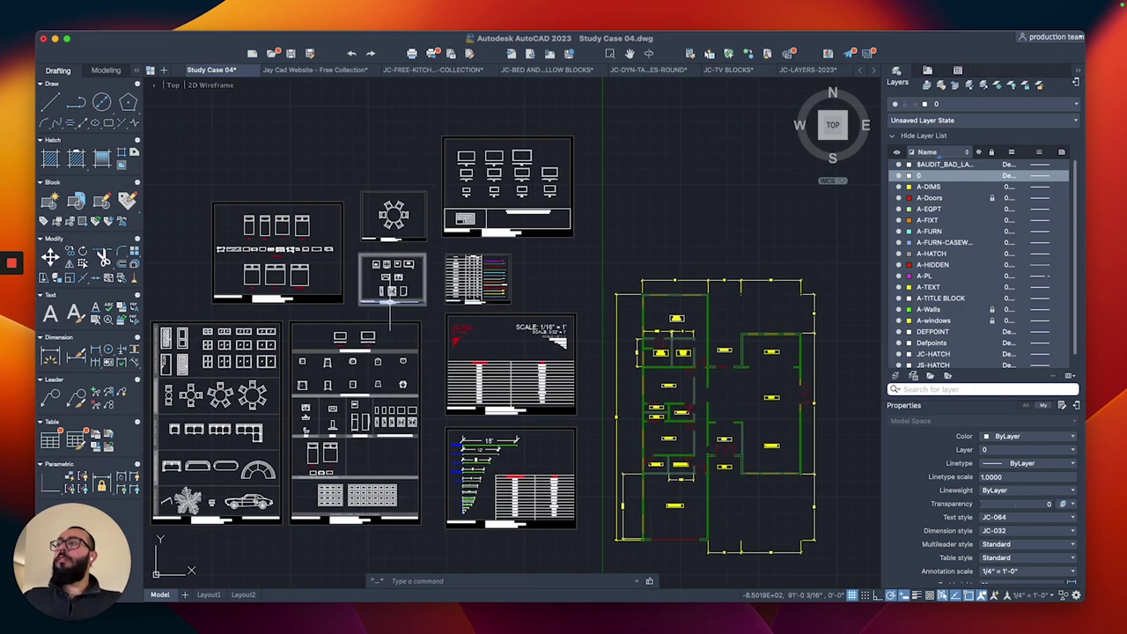
mouse_move(394, 305)
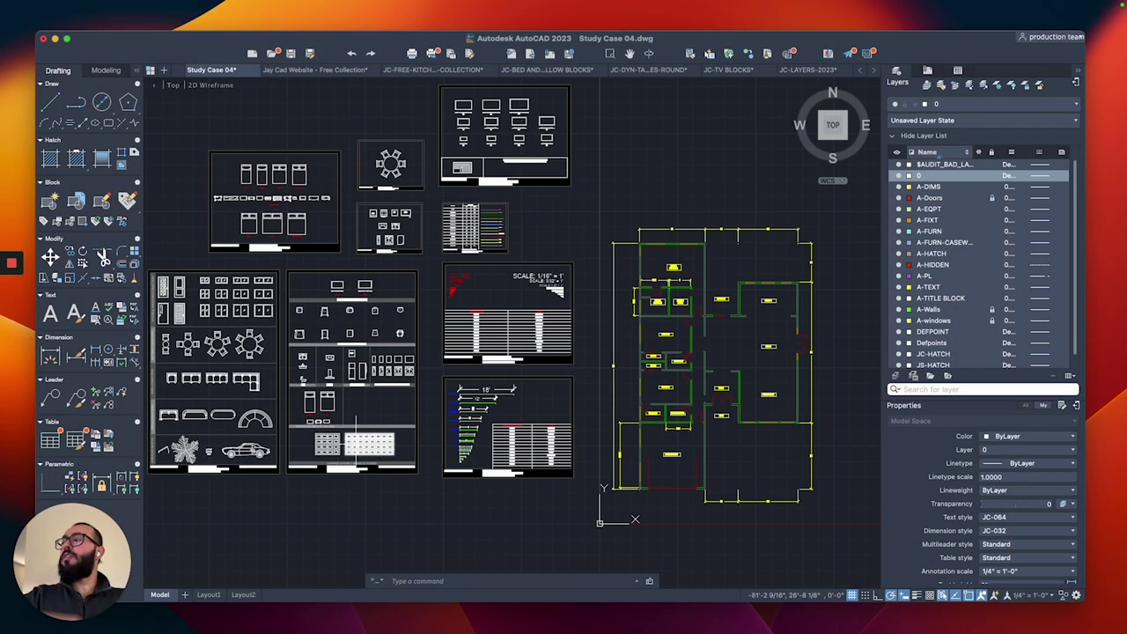
scroll(641, 355, up, 3)
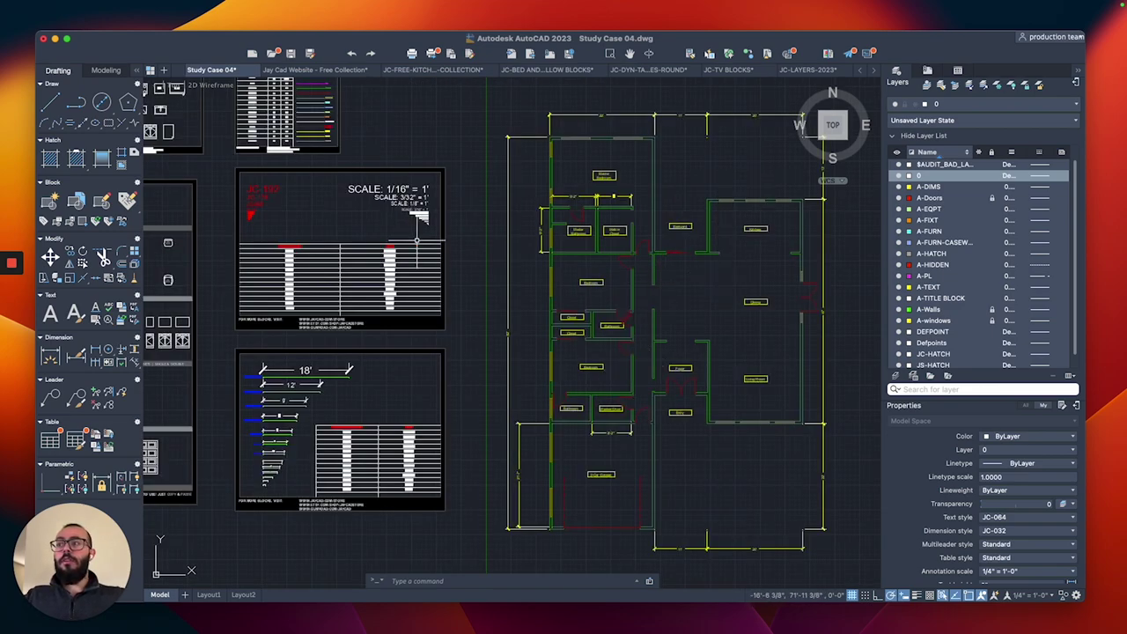
mouse_move(355, 220)
middle_down()
mouse_move(433, 293)
mouse_move(687, 409)
middle_up()
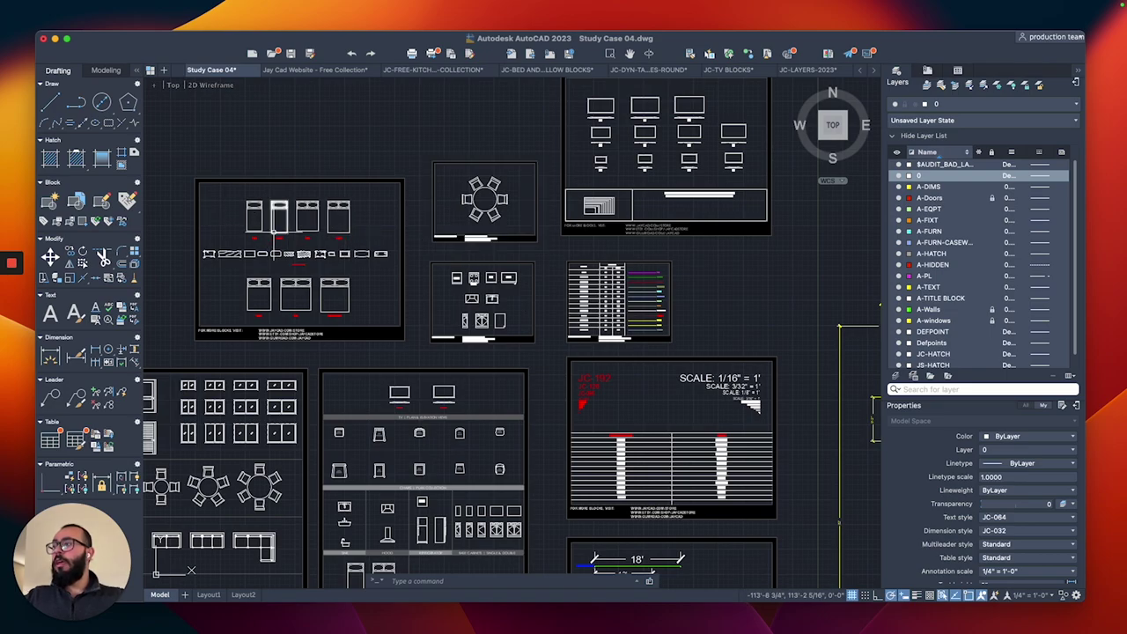
scroll(278, 231, down, 3)
scroll(422, 457, up, 5)
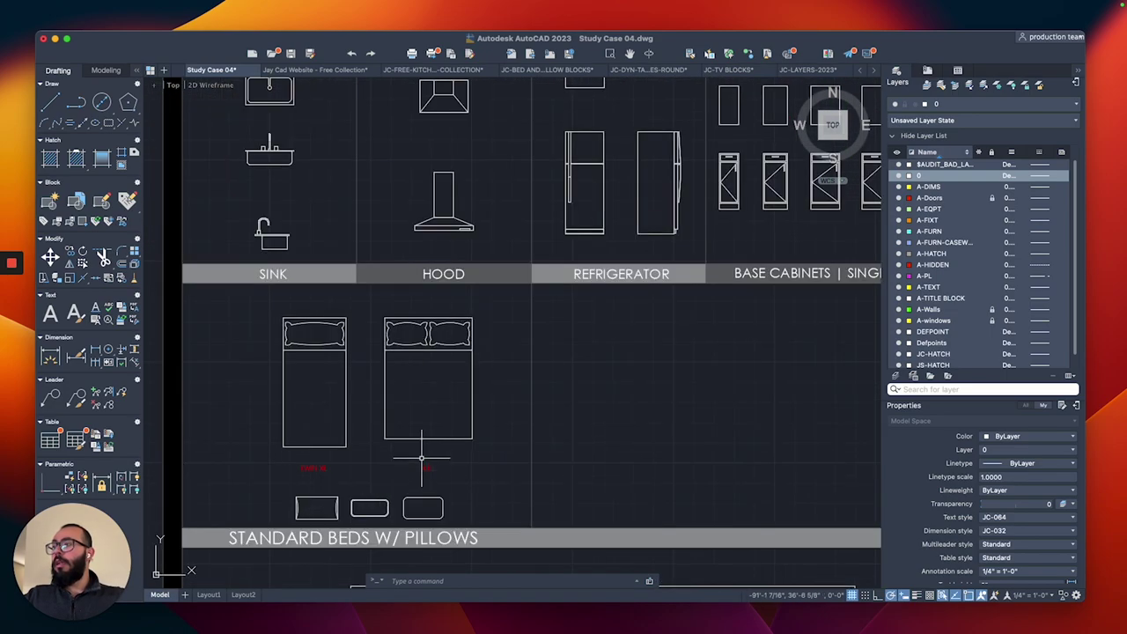
scroll(421, 458, up, 3)
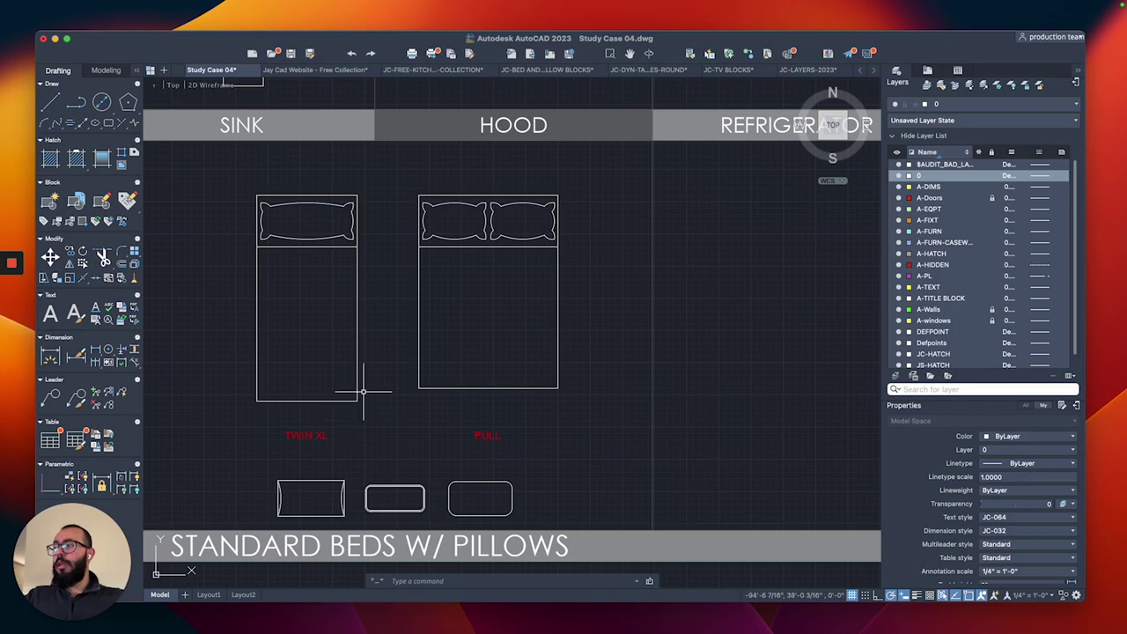
scroll(364, 392, down, 5)
middle_drag(279, 153, 402, 267)
scroll(402, 267, down, 2)
middle_drag(401, 186, 455, 365)
scroll(370, 281, up, 3)
scroll(432, 305, up, 2)
middle_drag(398, 395, 450, 394)
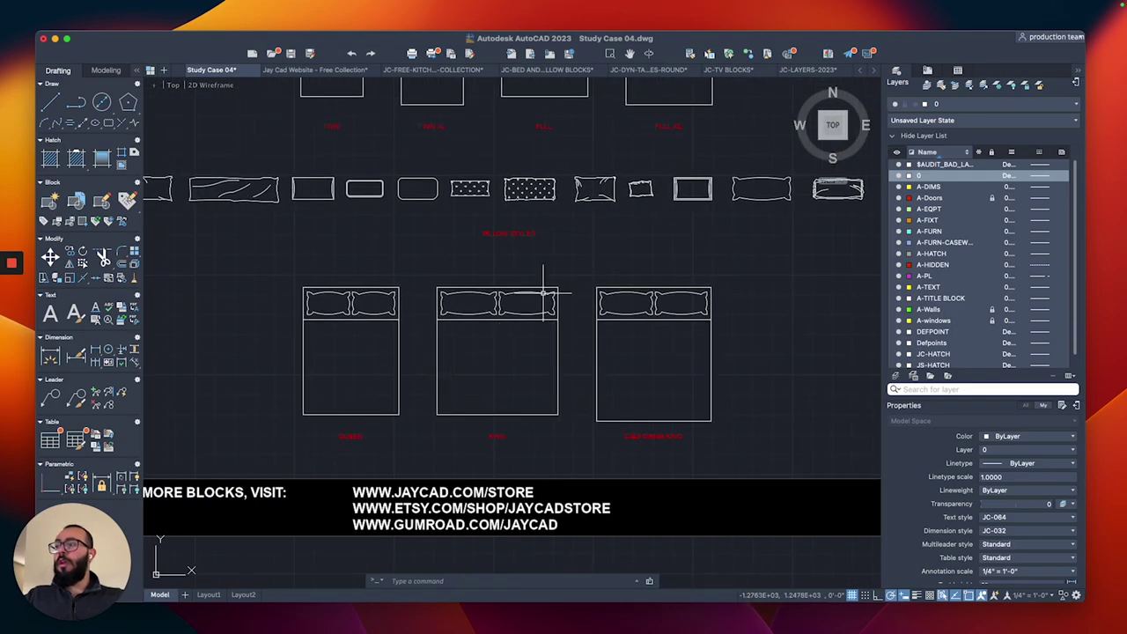
middle_drag(422, 286, 441, 288)
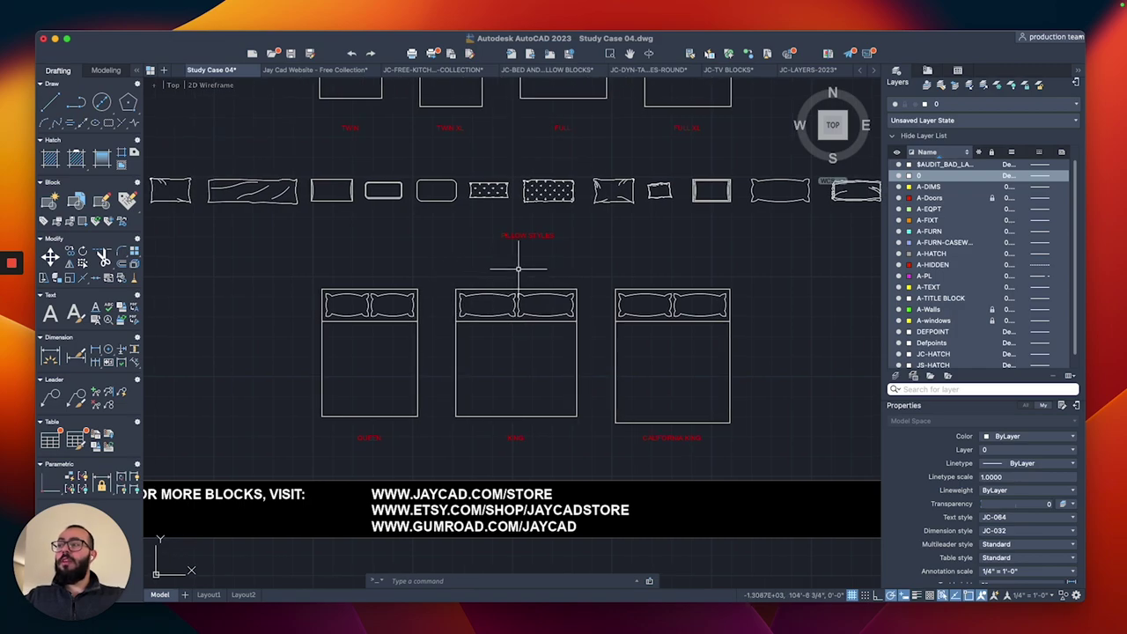
Copy the king bed by its headboard midpoint onto the inner face of the Master Bedroom's left wall, between the two windows.
click(518, 303)
text(co)
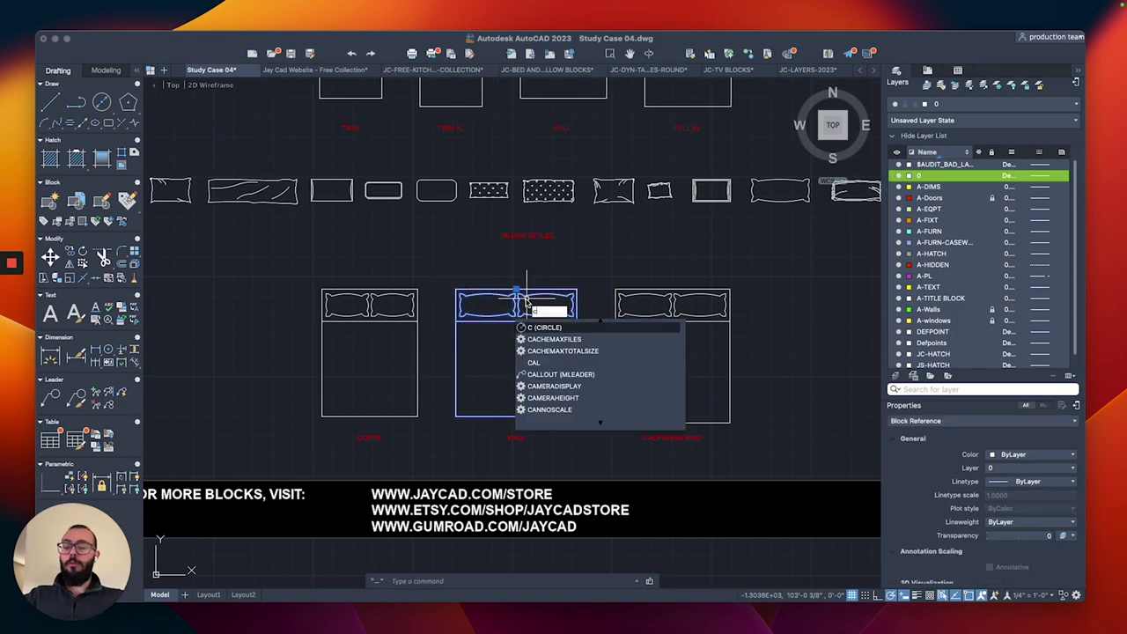
key(Return)
click(516, 289)
scroll(512, 286, down, 2)
scroll(513, 287, down, 5)
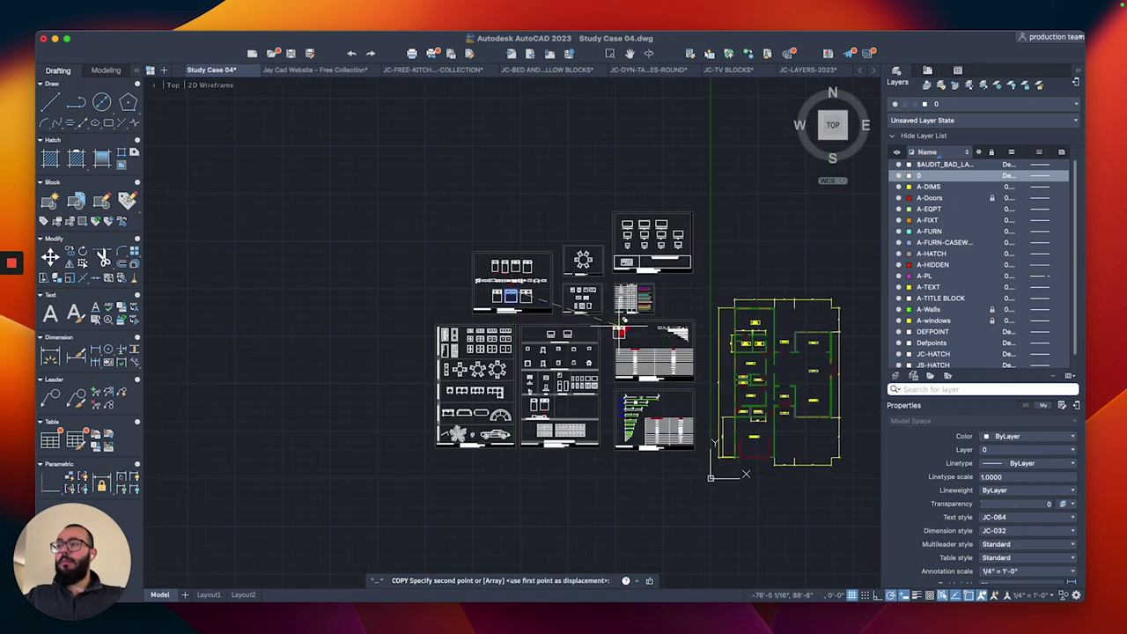
middle_drag(691, 327, 549, 287)
scroll(623, 275, up, 8)
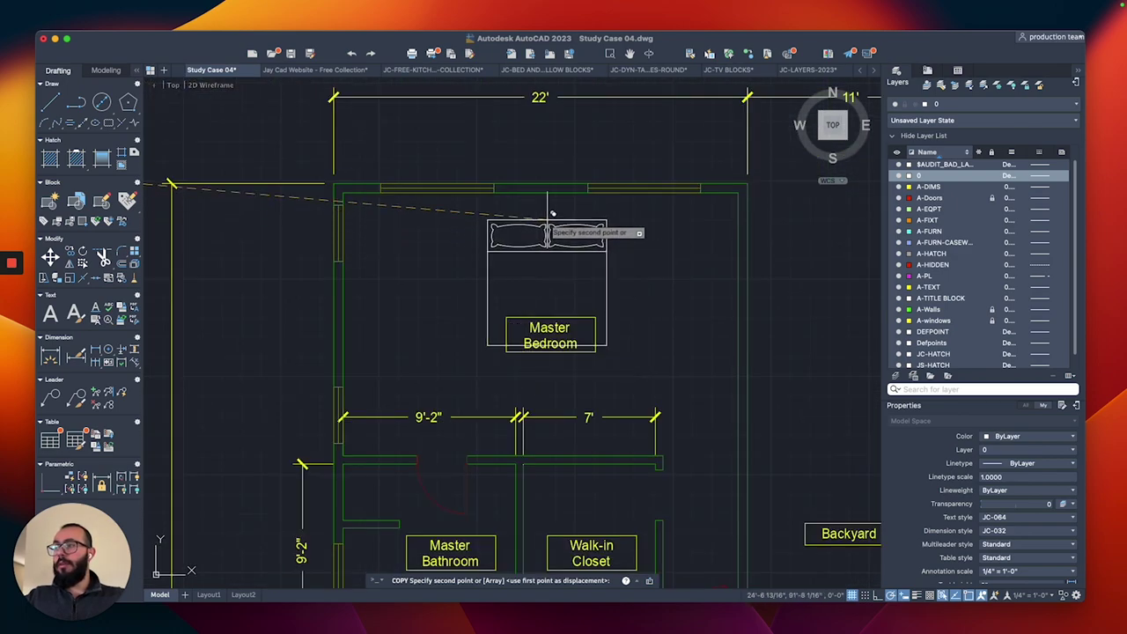
click(343, 324)
key(Escape)
Rotate the copied king bed to 90° about its headboard midpoint so the headboard lies along the left wall.
click(387, 343)
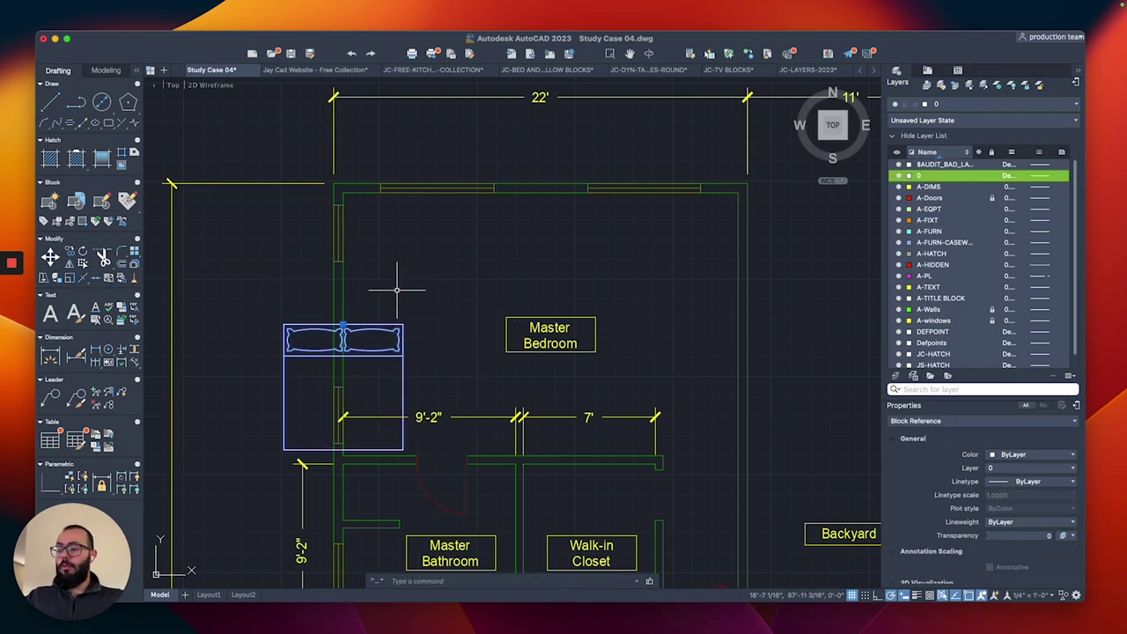
text(ro)
key(Return)
click(342, 325)
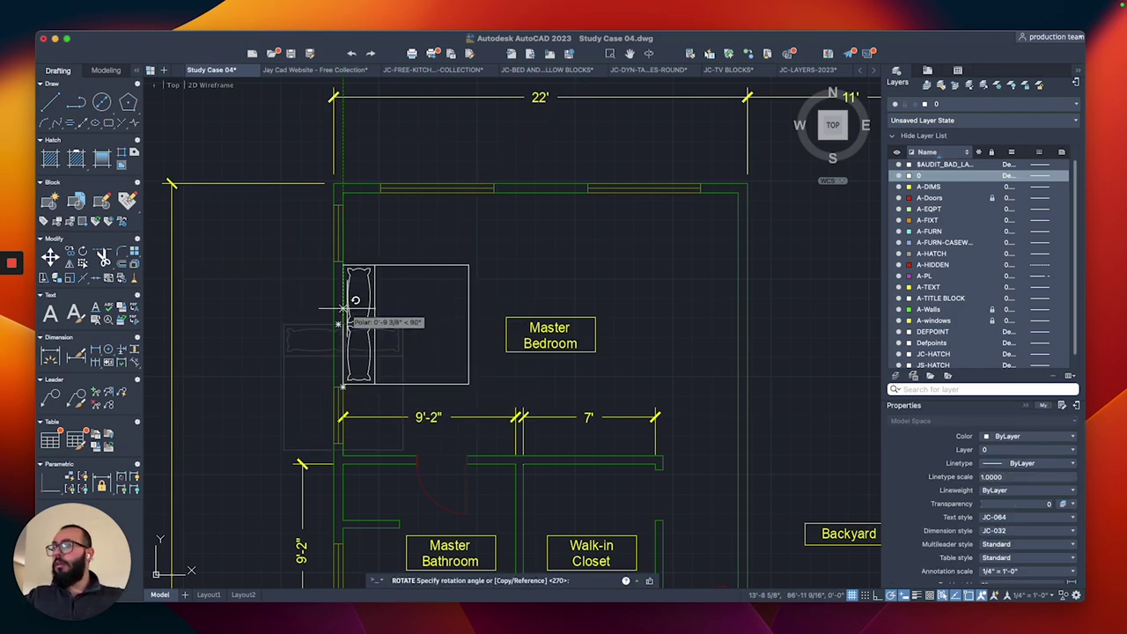
click(354, 310)
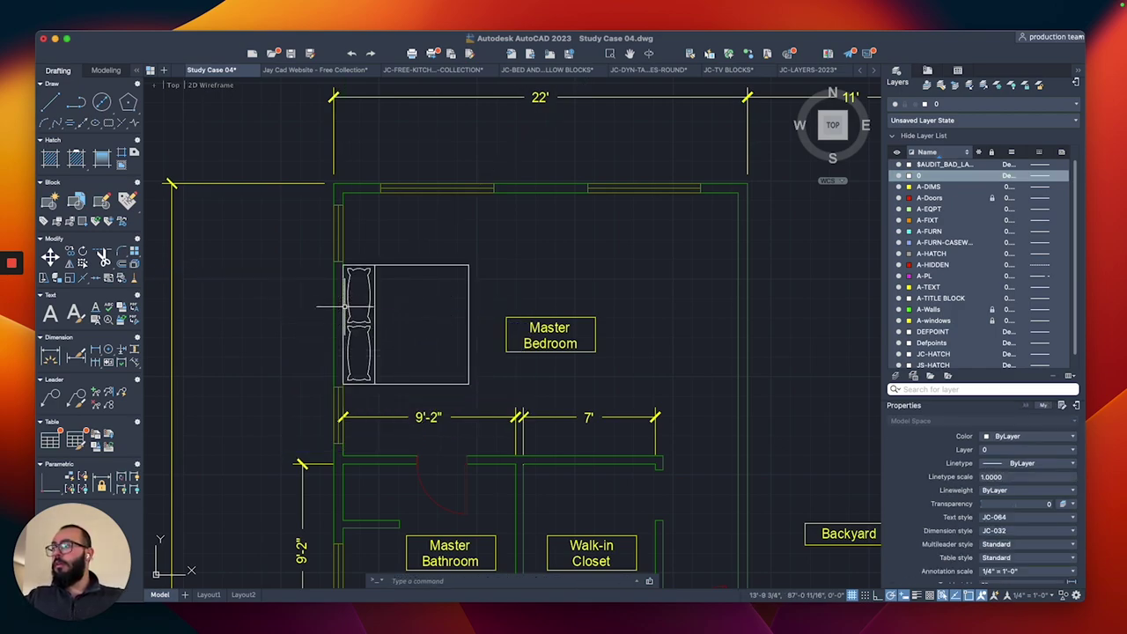
Move the king bed slightly to the right, leaving a small gap between its headboard and the left wall.
text(m)
key(Return)
click(415, 246)
click(420, 245)
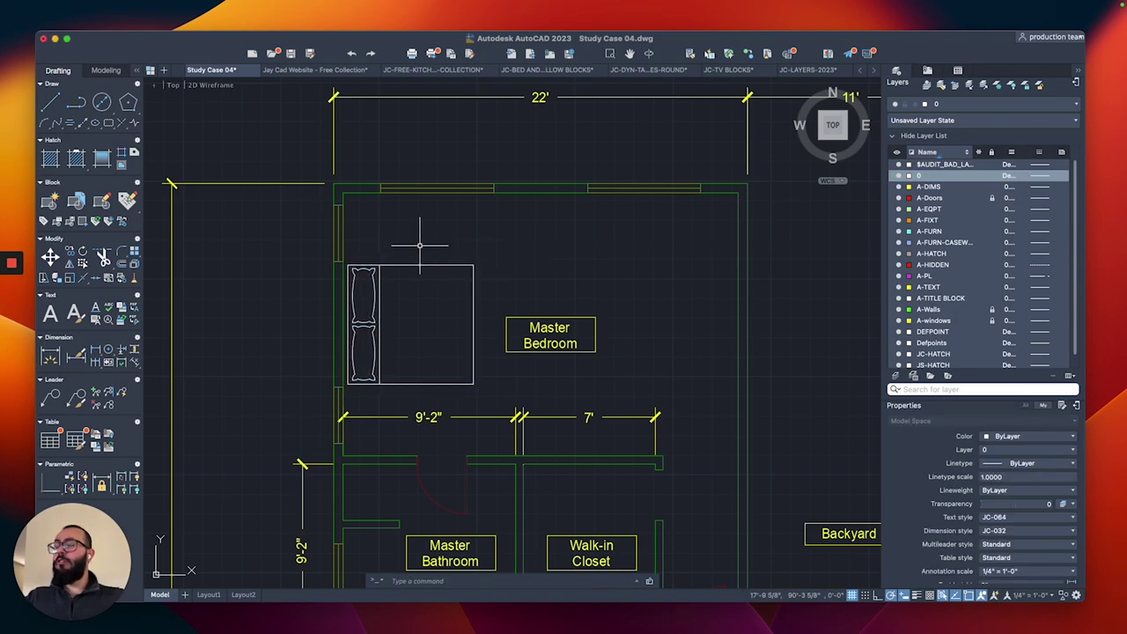
Make A-FURN the current layer and assign the Master Bedroom's king bed to the A-FURN layer.
click(989, 105)
click(964, 190)
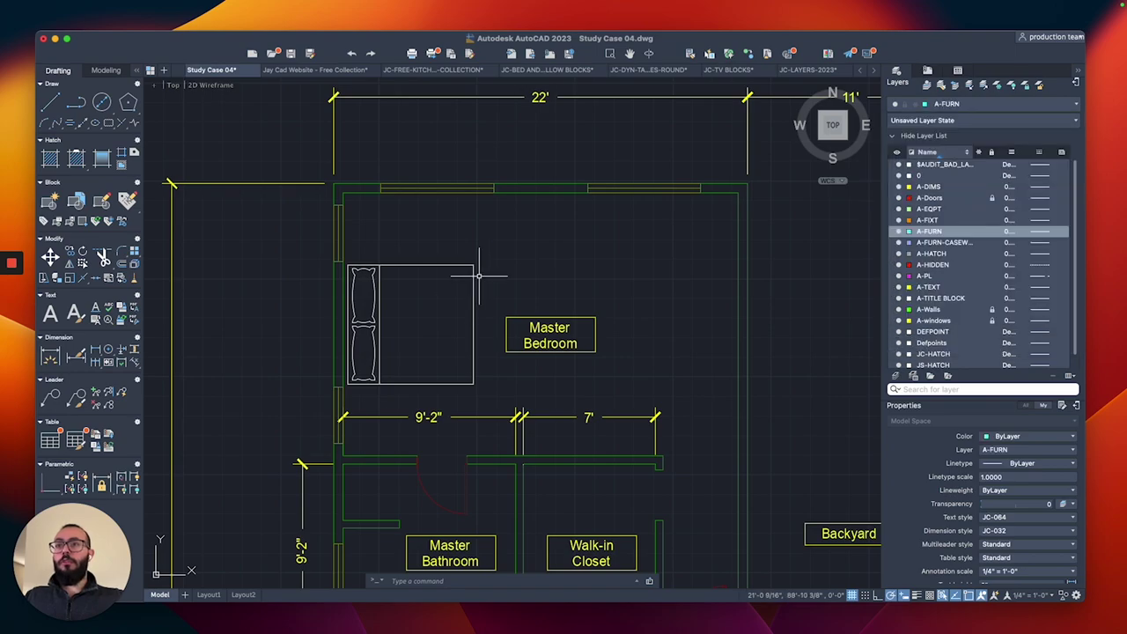
click(440, 275)
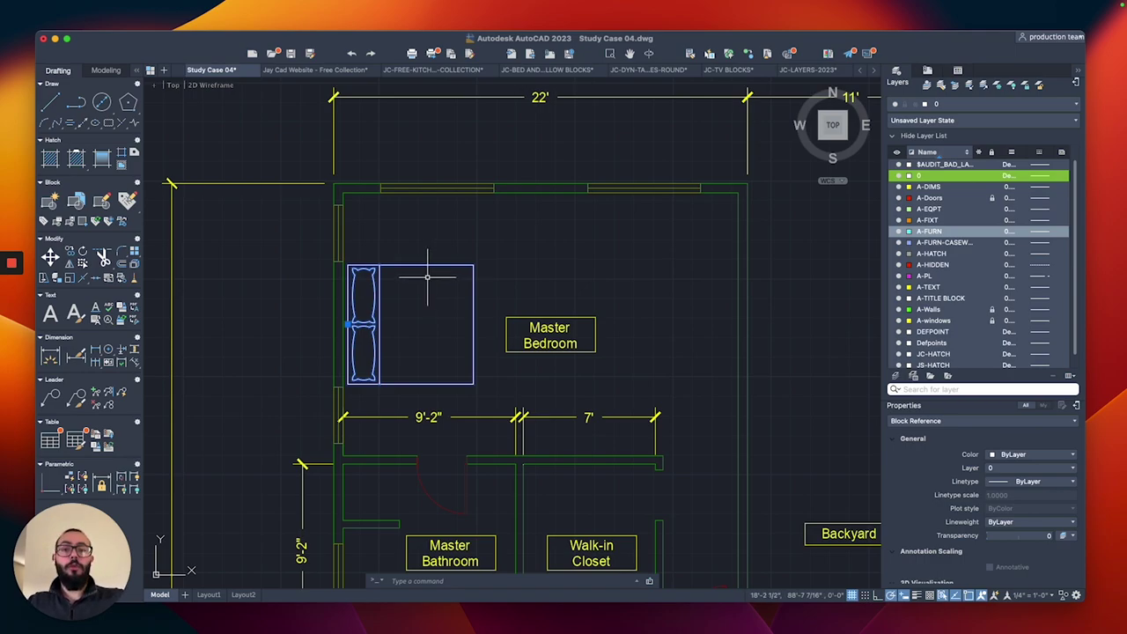
click(1008, 469)
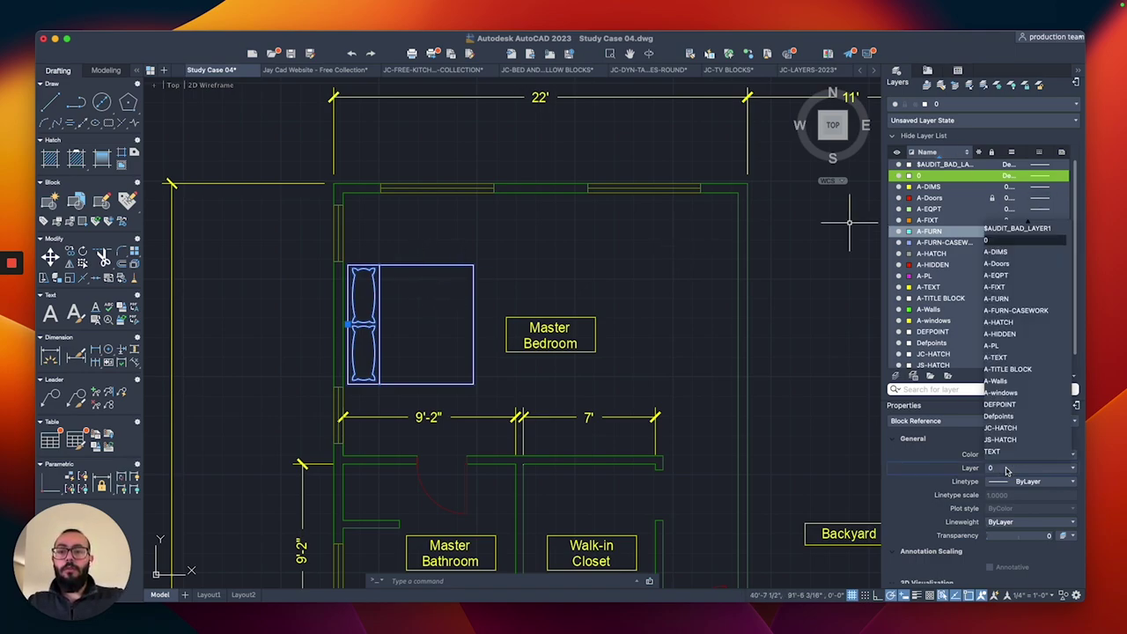
click(1000, 299)
key(Escape)
scroll(563, 330, down, 3)
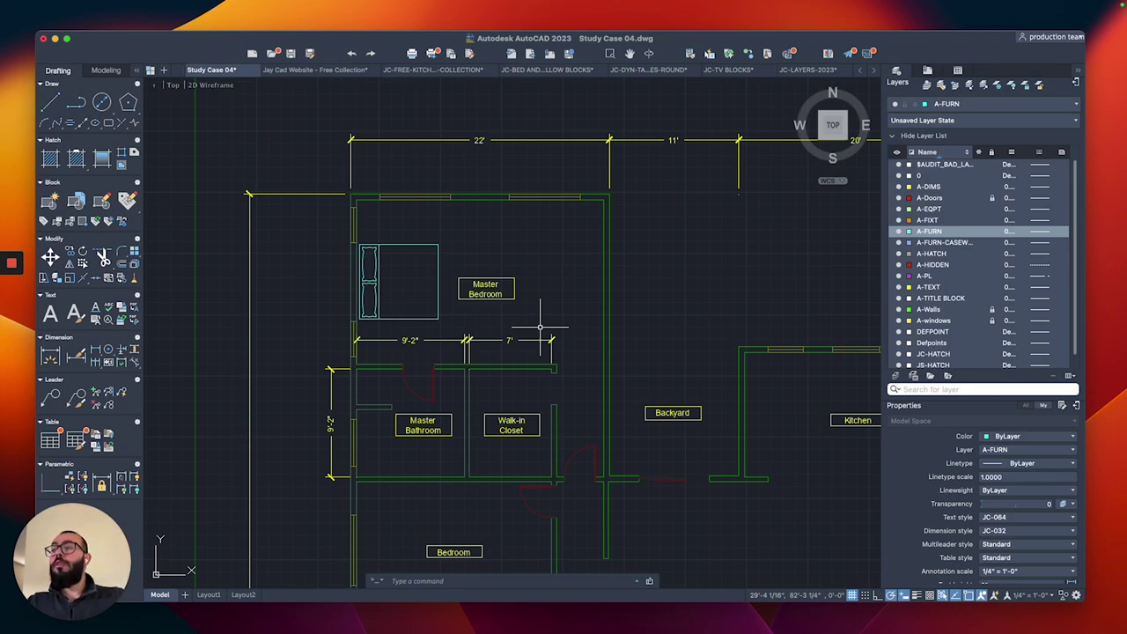
Turn off the A-DIMS and A-TEXT layers to hide the dimensions and room labels.
click(899, 187)
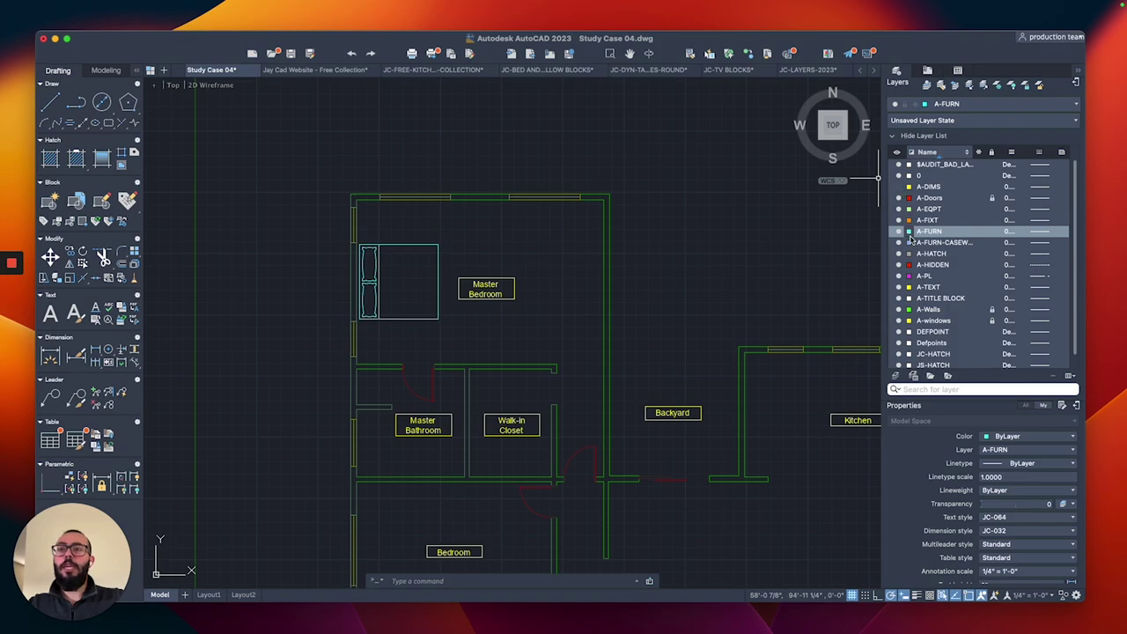
click(899, 288)
scroll(531, 300, down, 5)
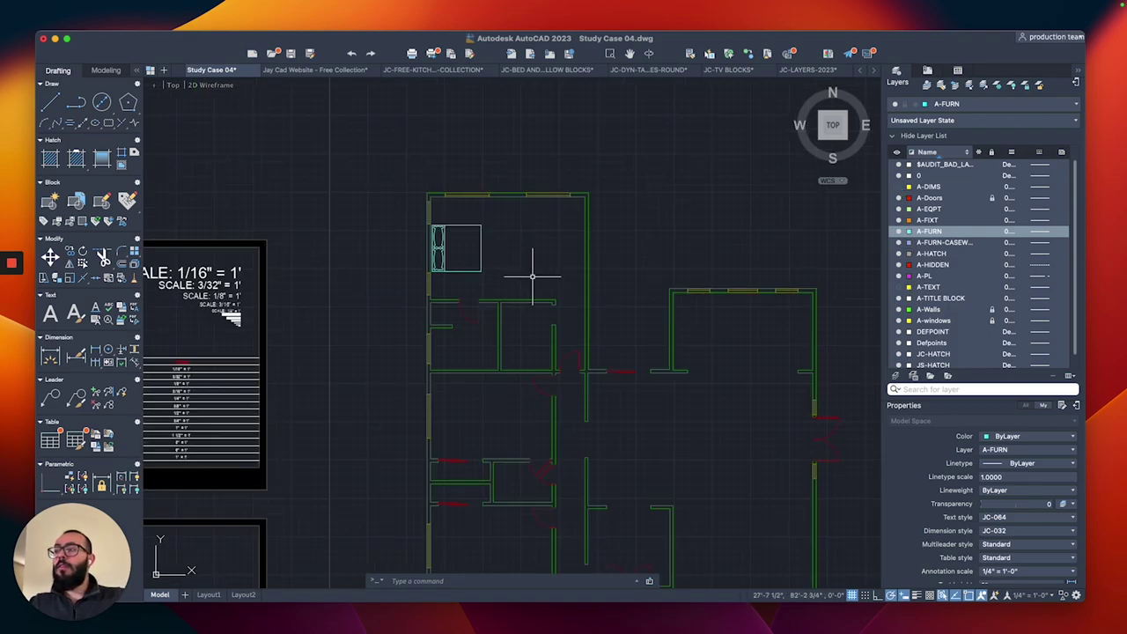
Draw an 18-inch-wide nightstand as a closed rectangular polyline just above the king bed, with its left edge in line with the headboard.
scroll(537, 293, up, 5)
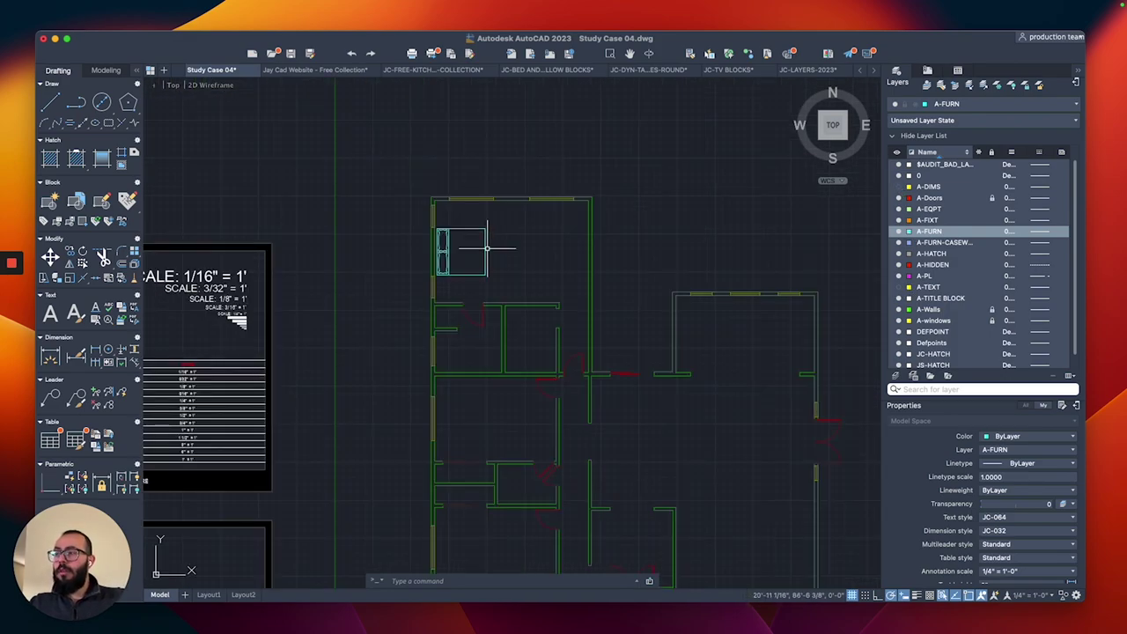
scroll(504, 232, up, 3)
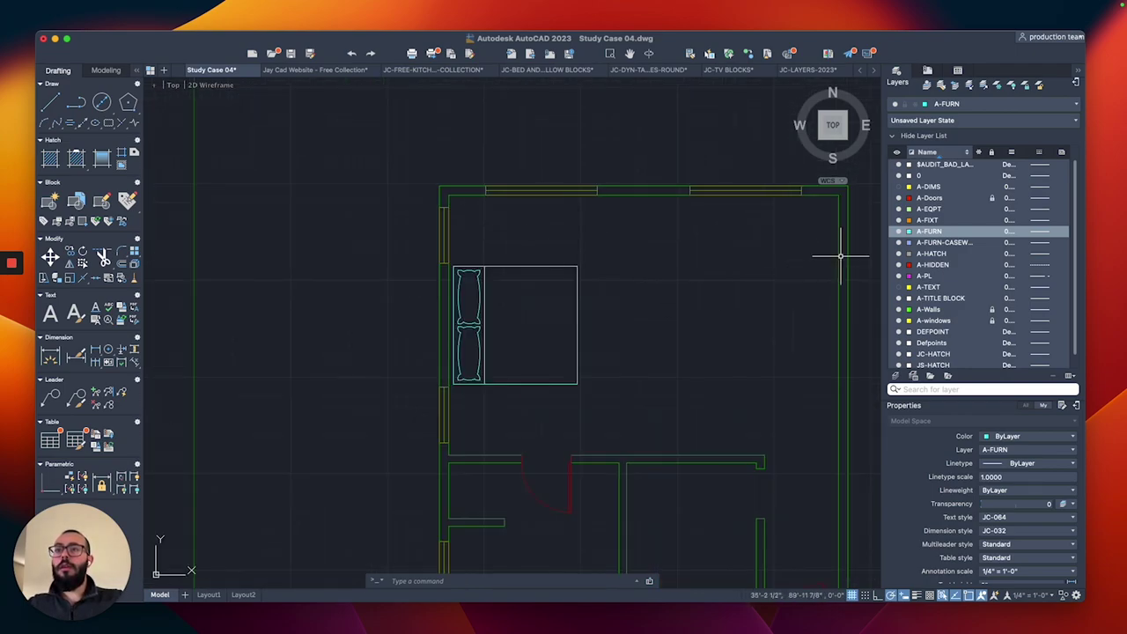
scroll(436, 239, down, 4)
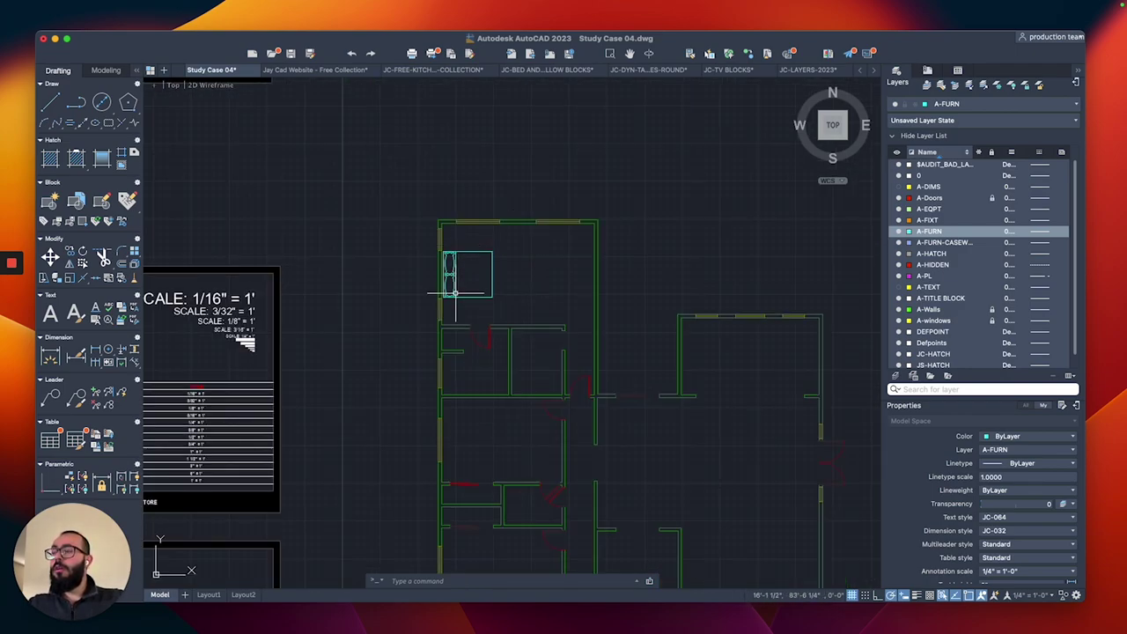
scroll(459, 235, up, 4)
scroll(423, 246, up, 4)
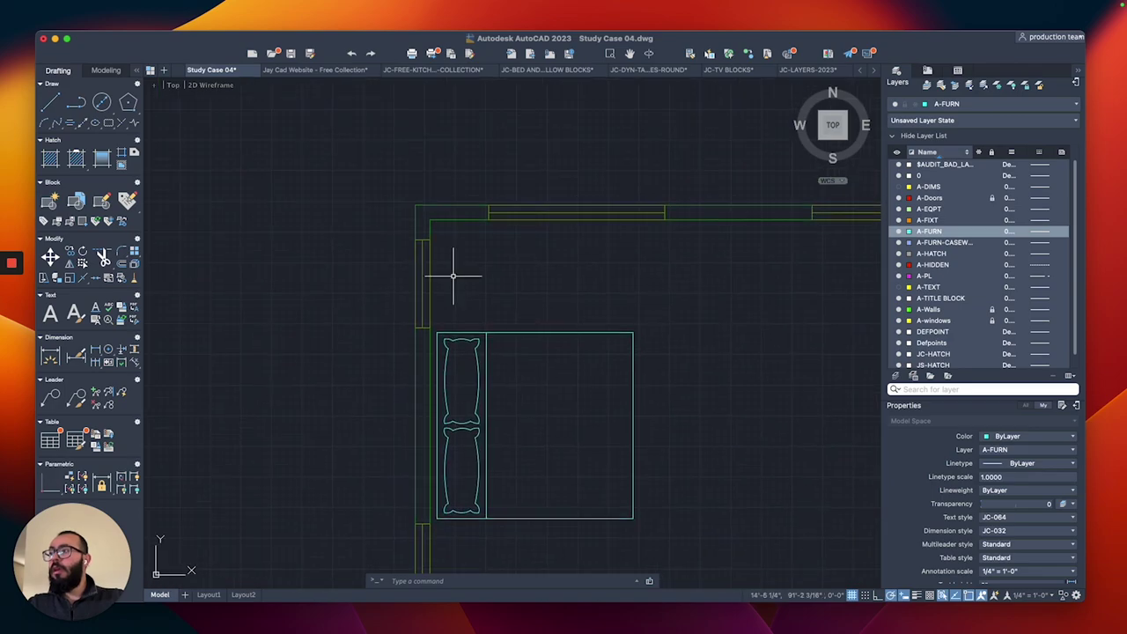
key(Return)
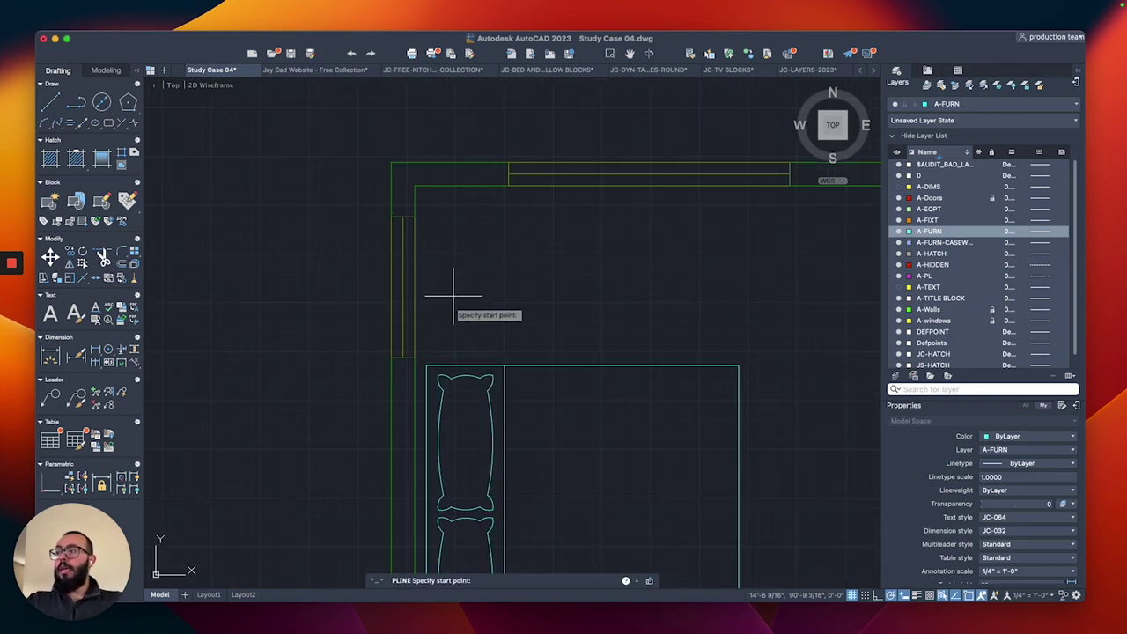
click(426, 340)
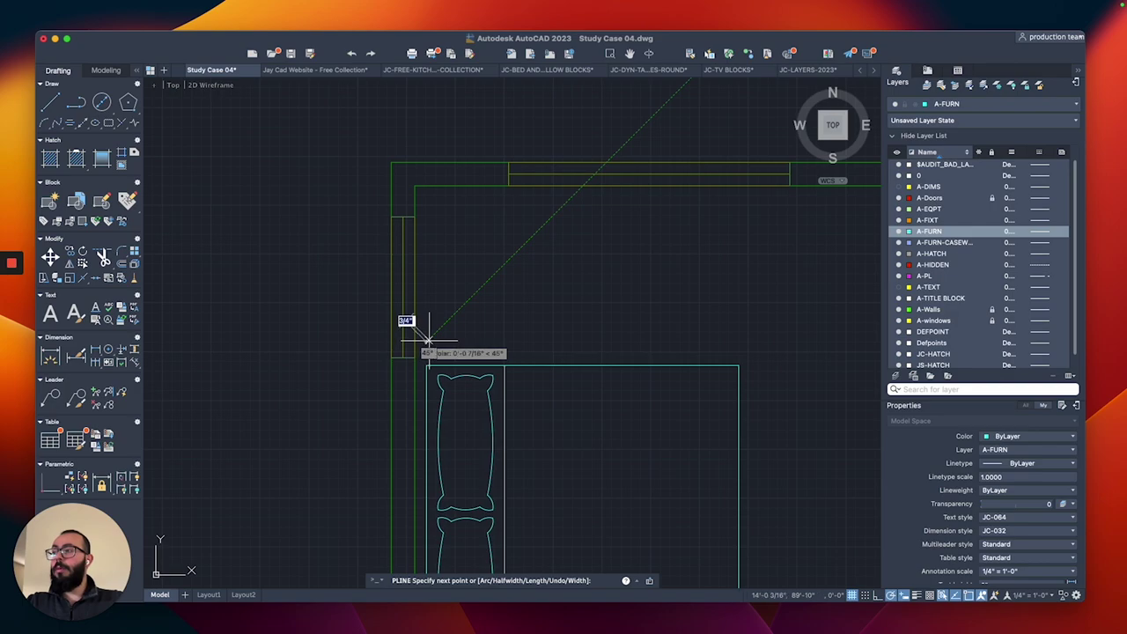
click(496, 342)
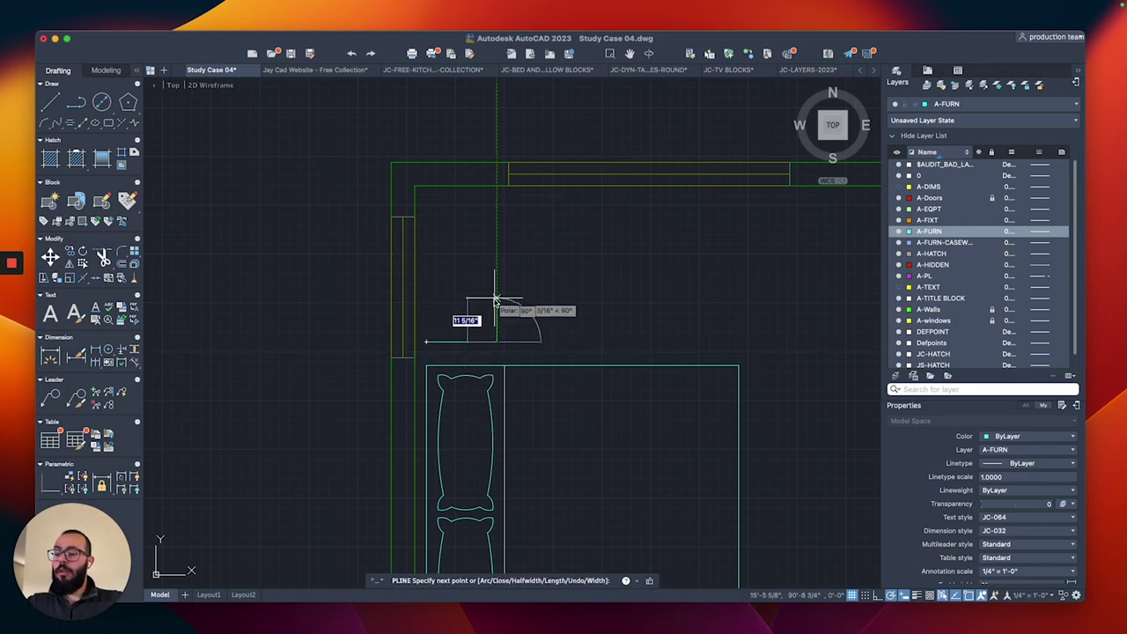
click(496, 248)
text(1)
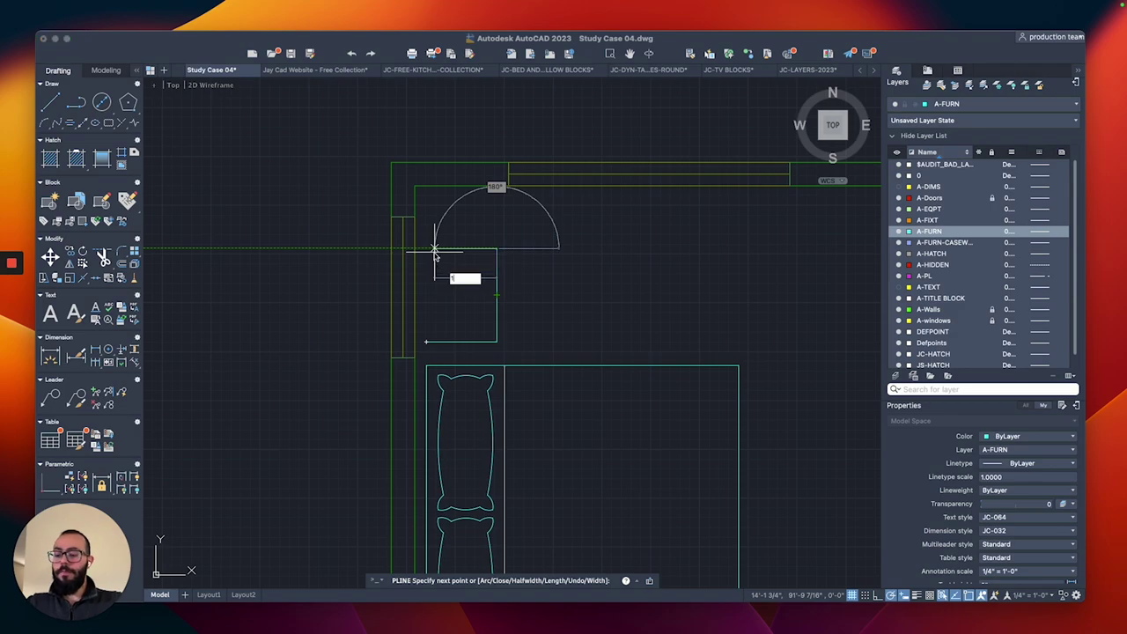
text(8)
key(Return)
text(c)
key(Return)
middle_drag(526, 304, 536, 333)
scroll(454, 312, up, 2)
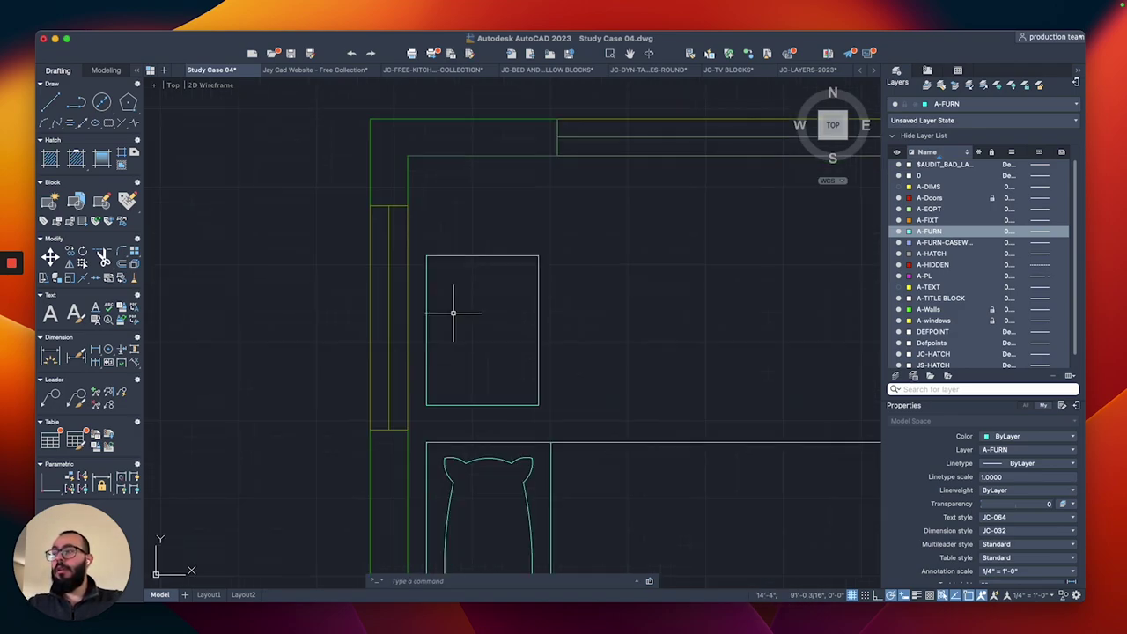
Draw a circle for the lamp at the centre of the nightstand, keeping it inside the rectangle.
text(c)
key(Return)
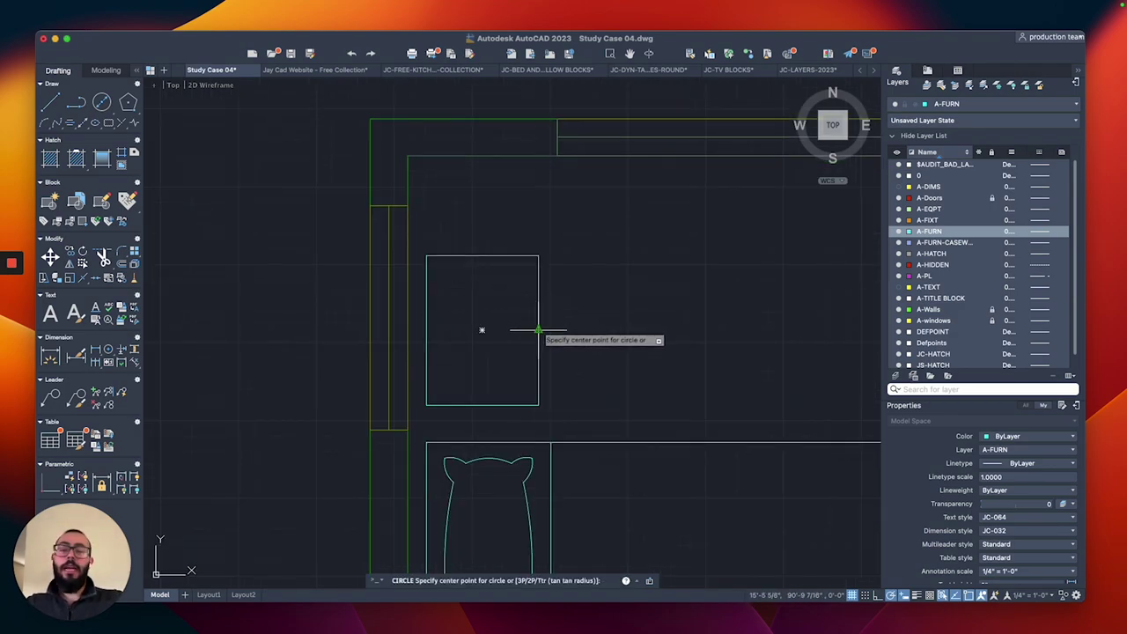
click(482, 331)
scroll(502, 328, up, 2)
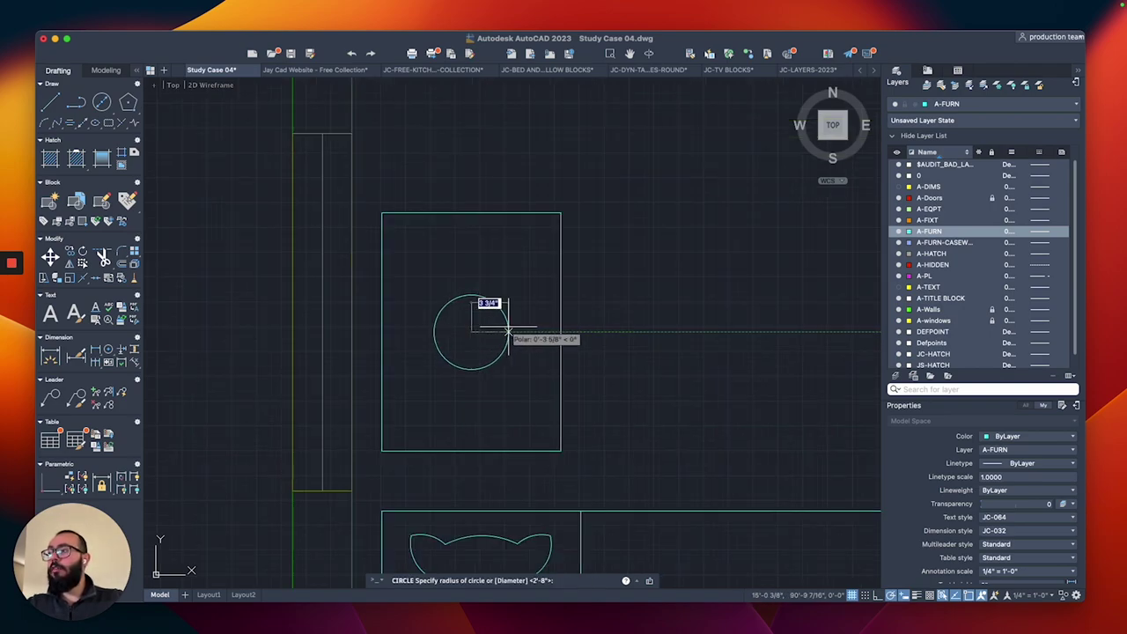
click(531, 331)
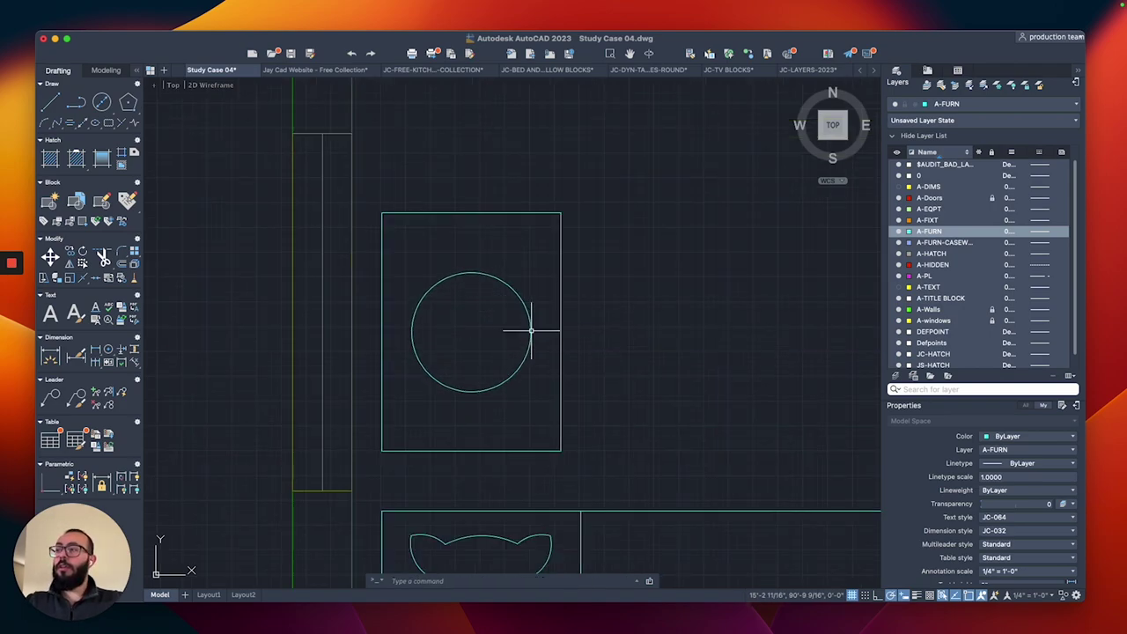
Offset the lamp circle inward to form a smaller concentric circle.
text(o)
key(Return)
scroll(480, 308, up, 2)
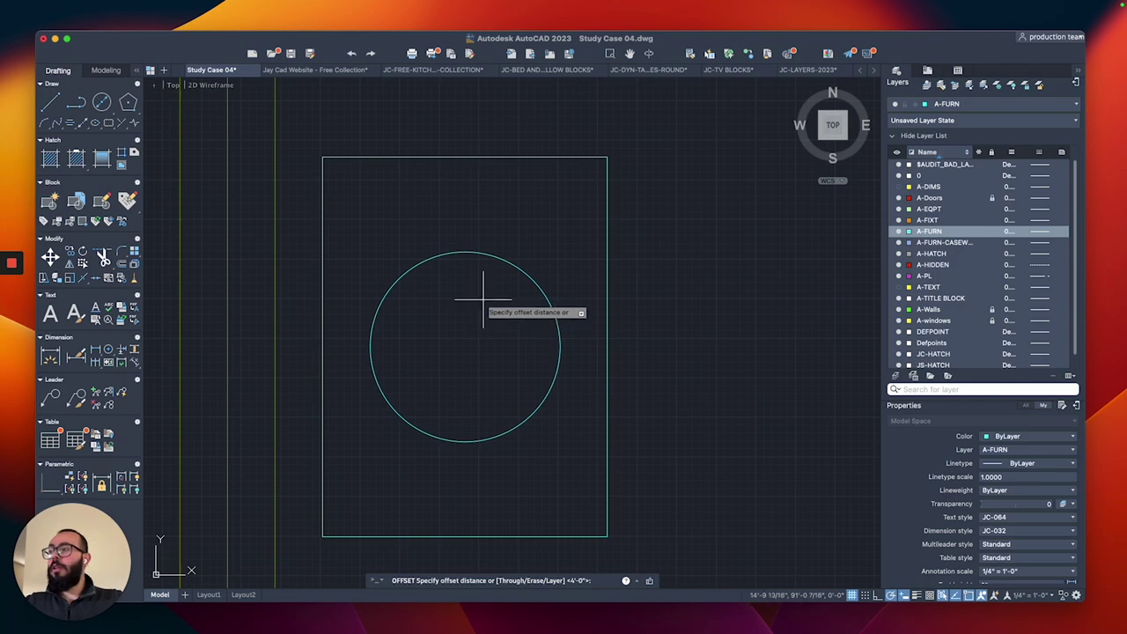
click(472, 257)
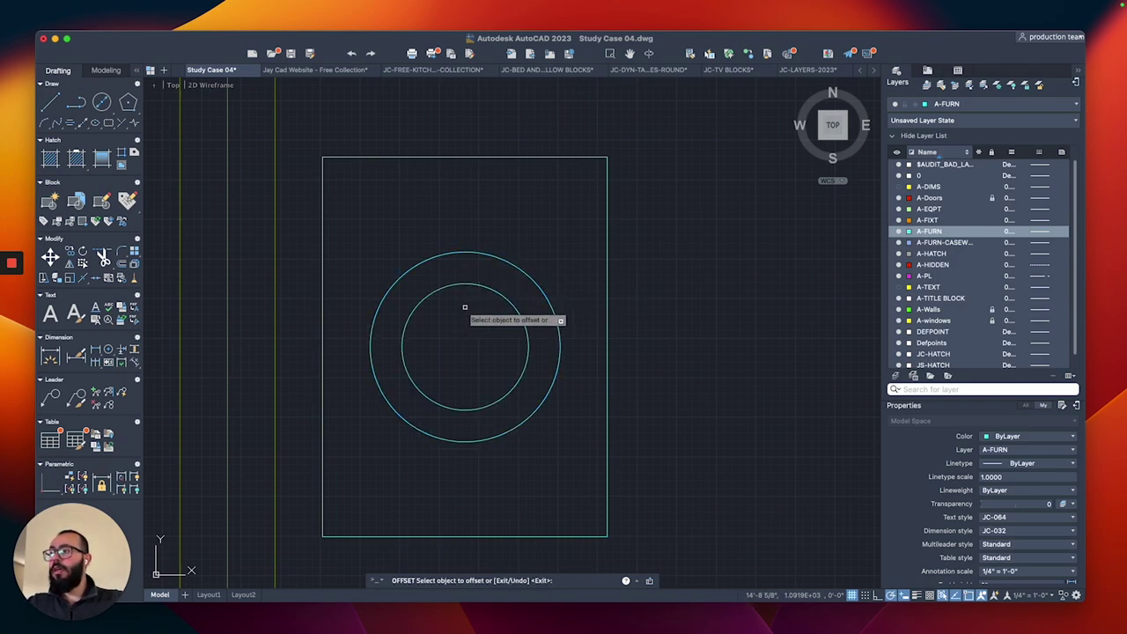
key(Escape)
Draw a horizontal and a vertical polyline across the inner lamp circle, crossing at its centre.
text(pl)
key(Return)
click(465, 346)
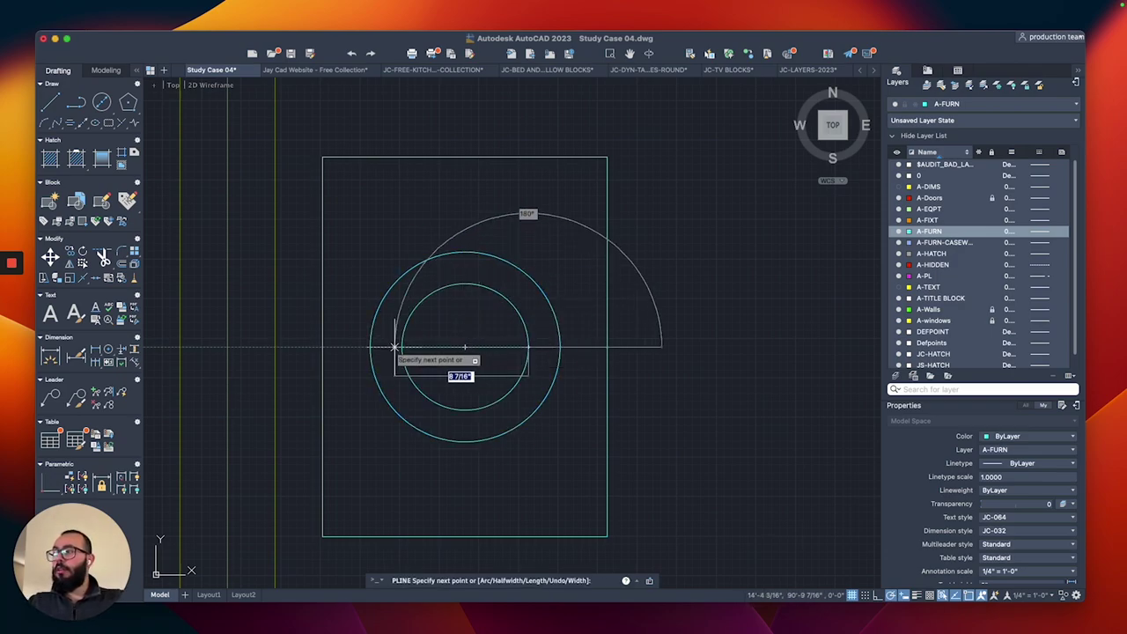
click(401, 346)
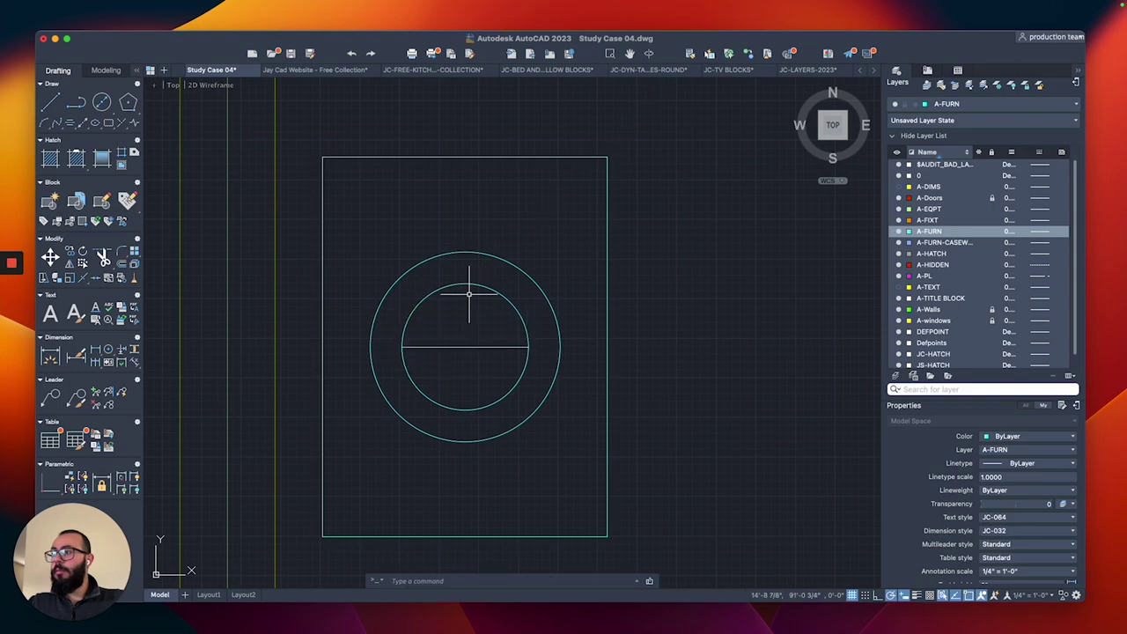
click(465, 409)
key(Escape)
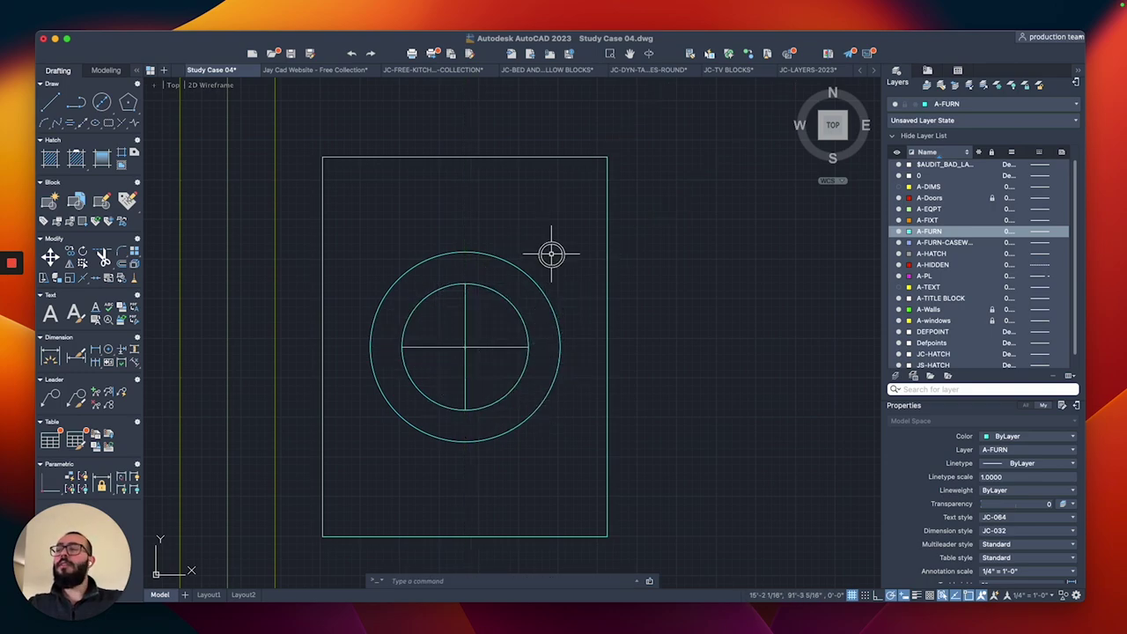
Convert the two lamp circles and the cross lines into a block named jay-lamp with its base point at the lamp's centre.
click(551, 255)
click(431, 380)
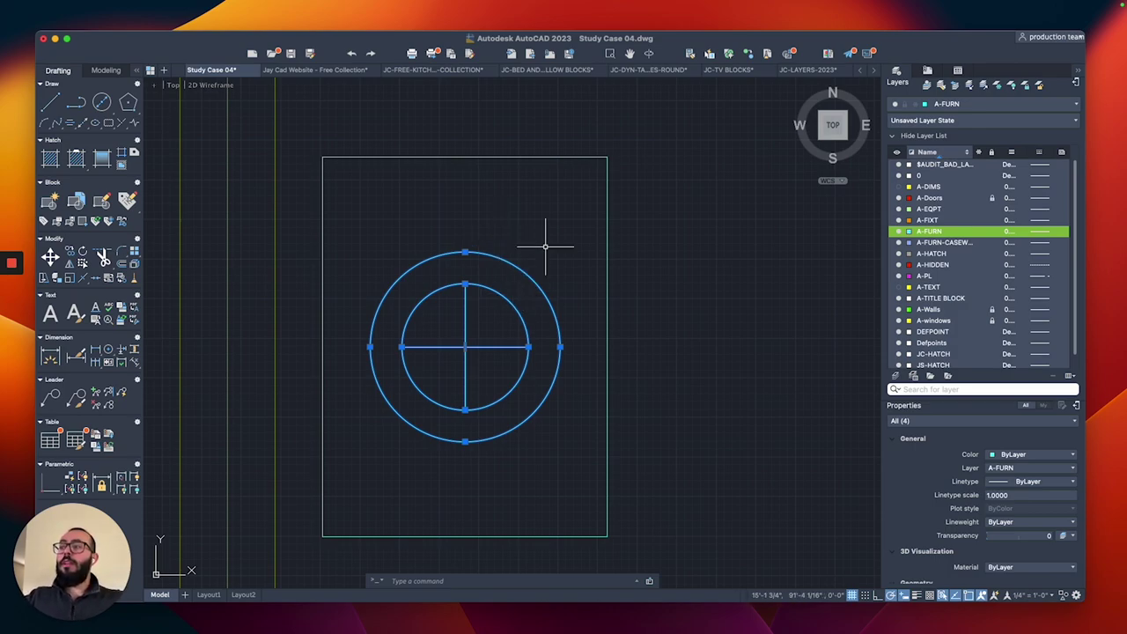
key(Return)
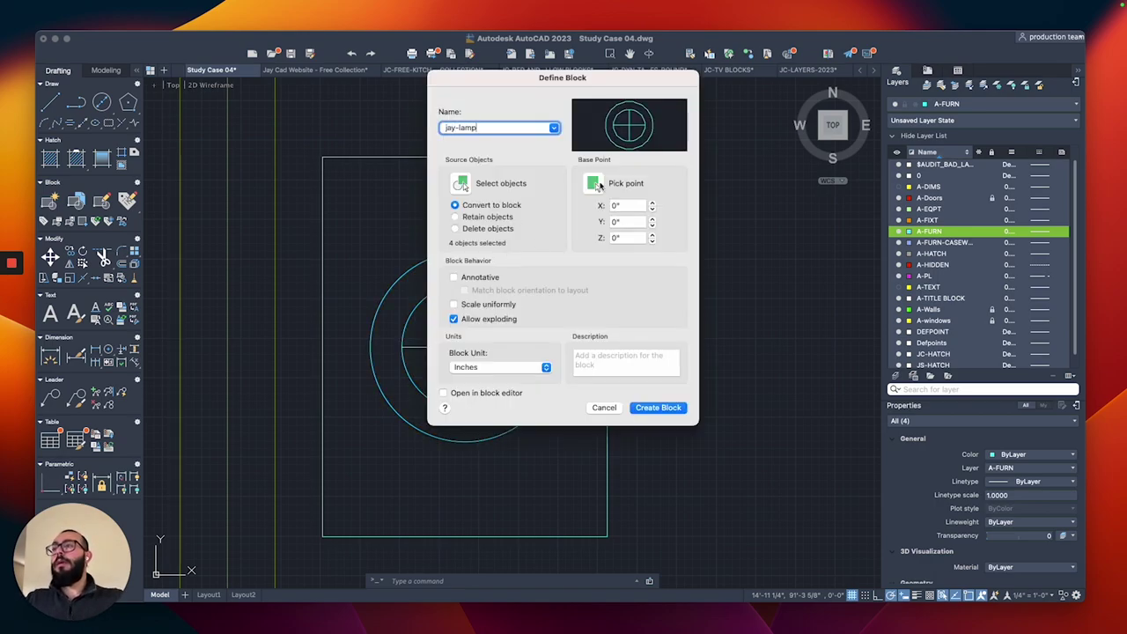
click(592, 183)
click(466, 346)
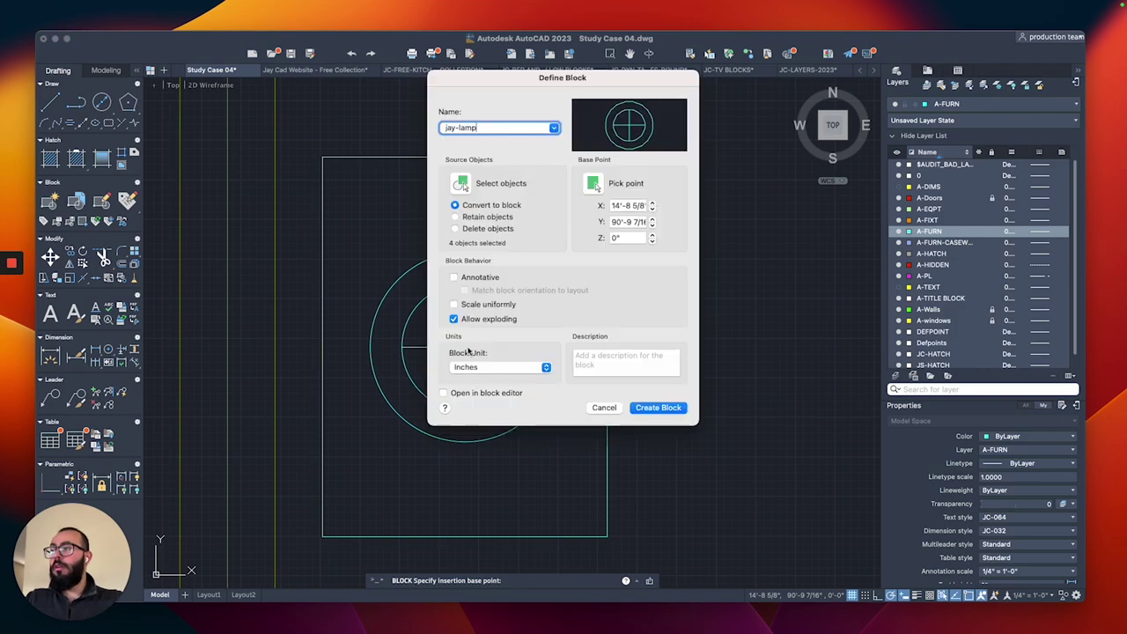
click(660, 408)
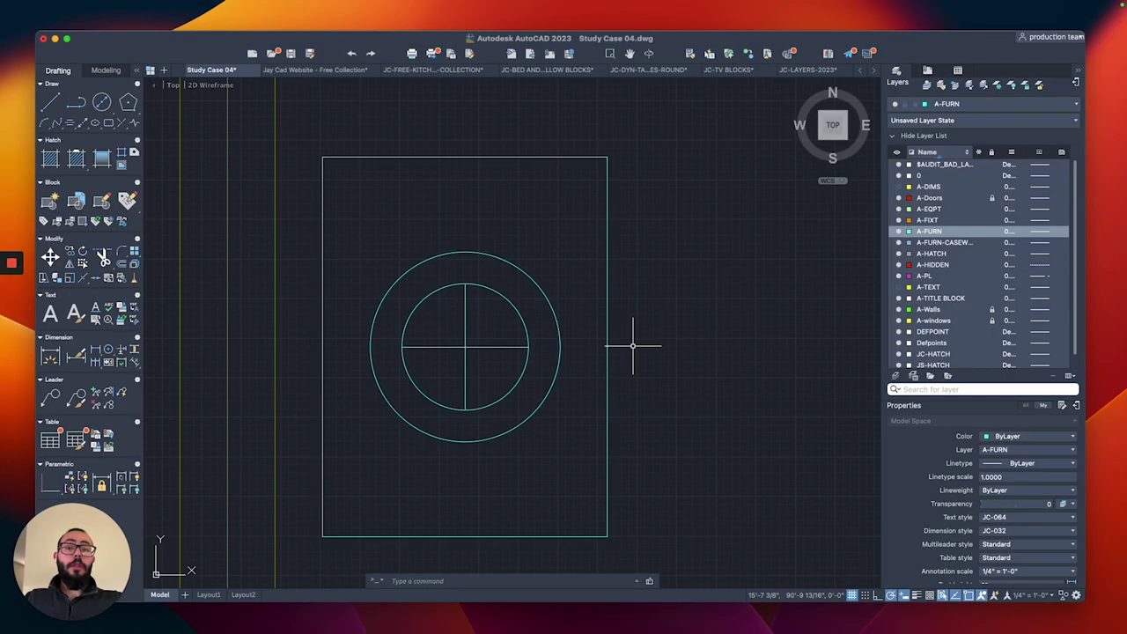
Mirror the nightstand and lamp across the king bed's horizontal centreline, keeping the originals.
click(648, 302)
scroll(520, 452, down, 5)
click(477, 432)
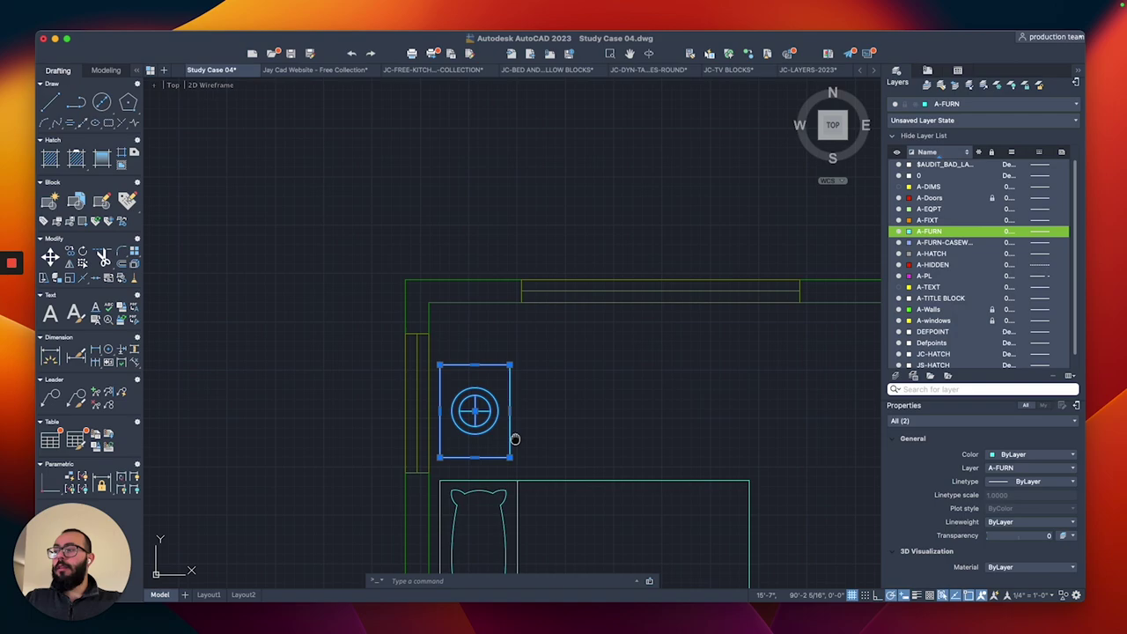
scroll(646, 446, down, 5)
text(mi)
key(Return)
scroll(662, 445, down, 5)
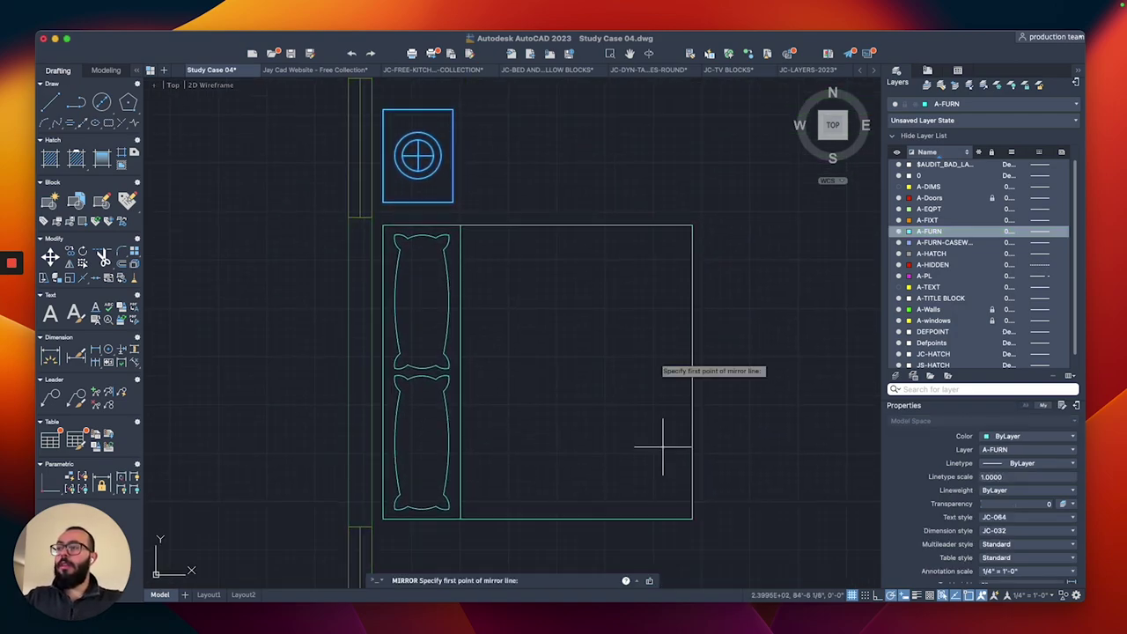
click(691, 371)
click(653, 370)
key(Return)
Copy the lower nightstand and its lamp into the next bedroom below, placing them near that room's upper wall.
scroll(623, 370, down, 3)
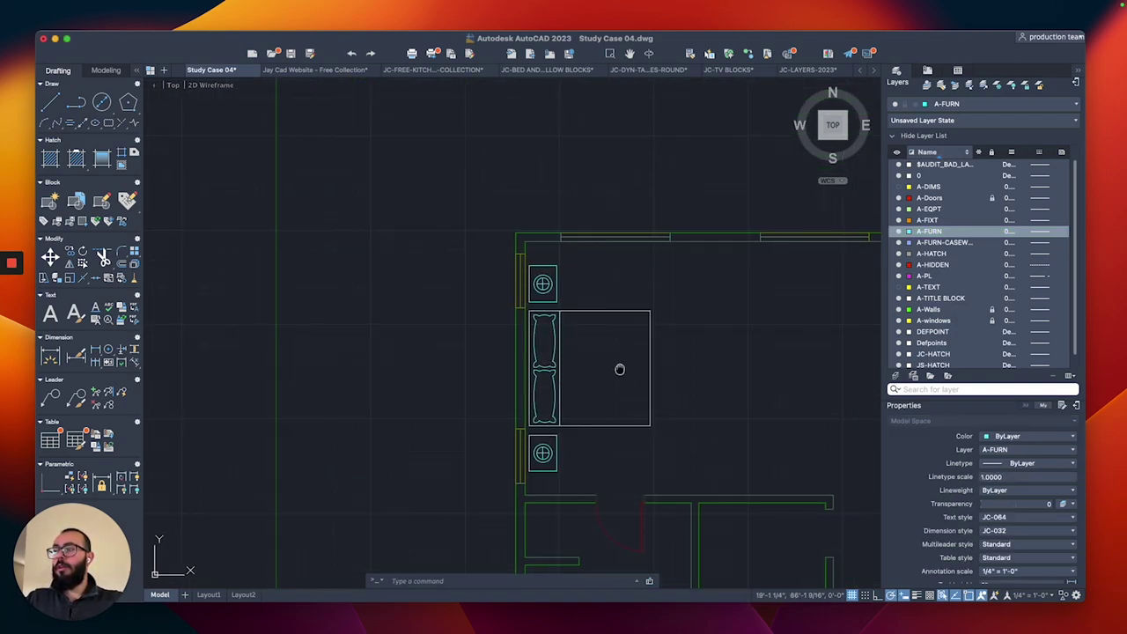
middle_drag(620, 370, 535, 315)
scroll(487, 430, up, 2)
click(478, 385)
click(429, 428)
text(co)
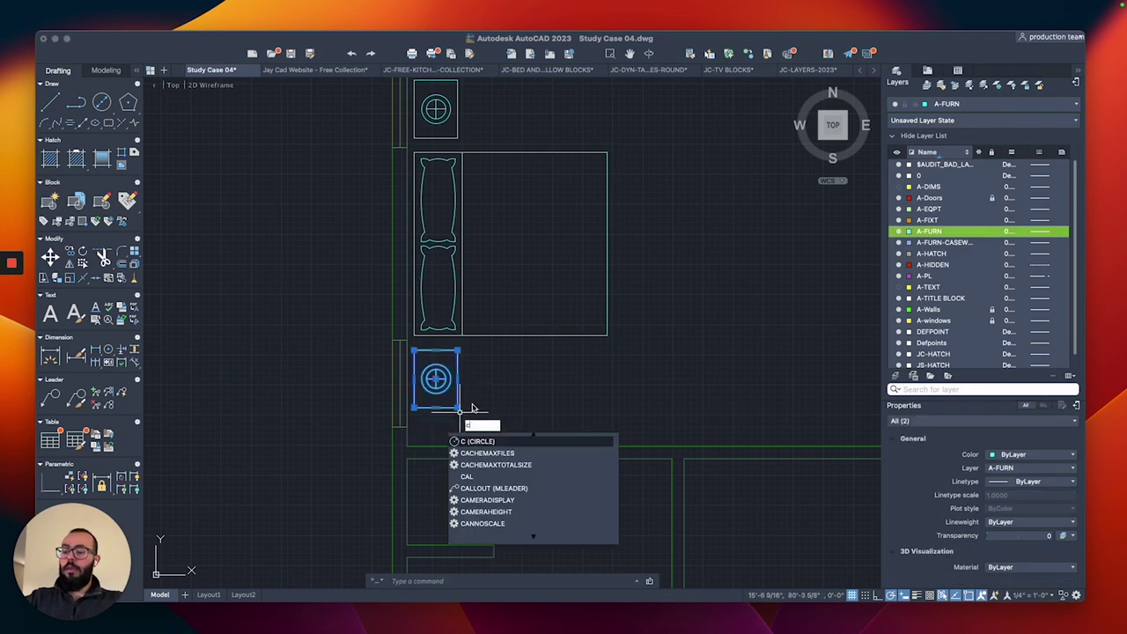
key(Return)
click(435, 379)
scroll(460, 385, down, 5)
middle_drag(492, 412, 484, 308)
middle_drag(512, 459, 503, 331)
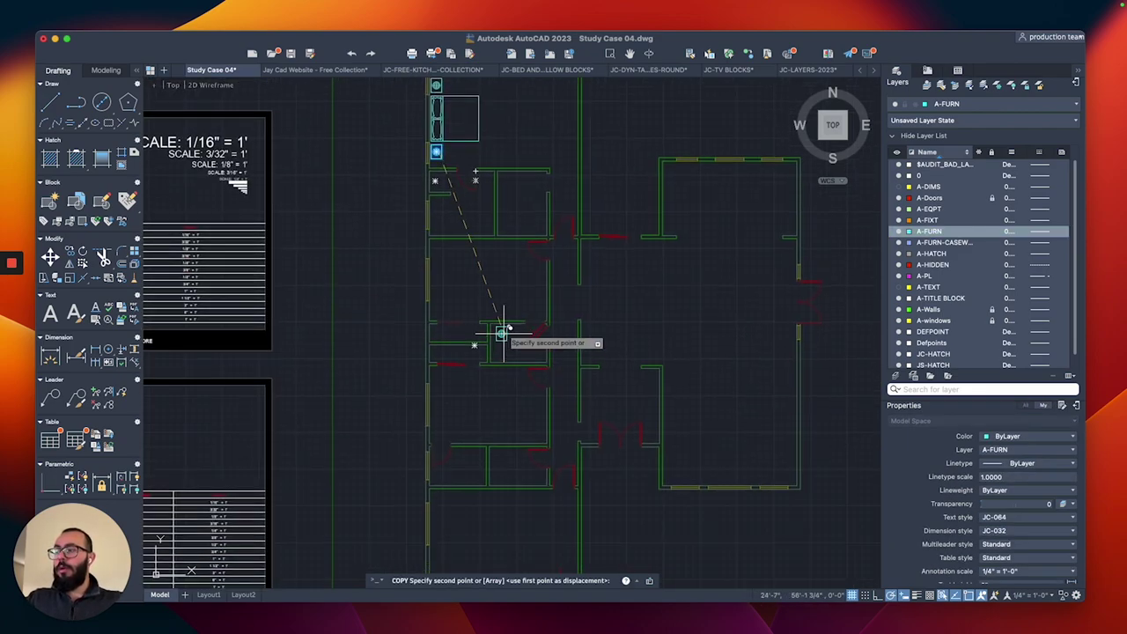
scroll(452, 276, up, 4)
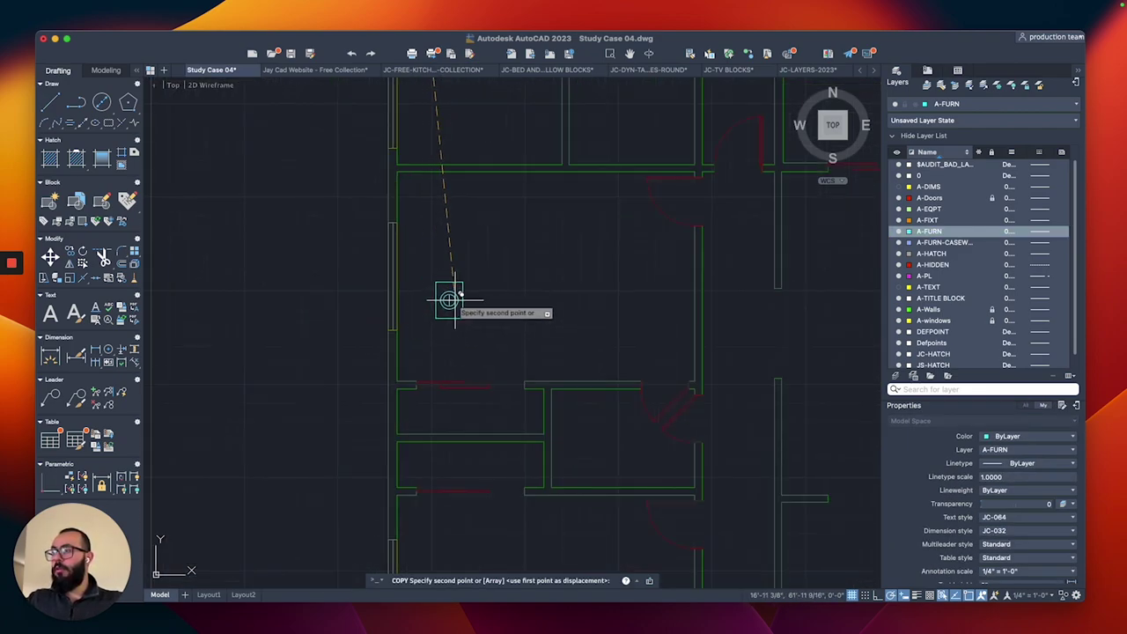
middle_drag(485, 214, 455, 275)
click(463, 254)
key(Escape)
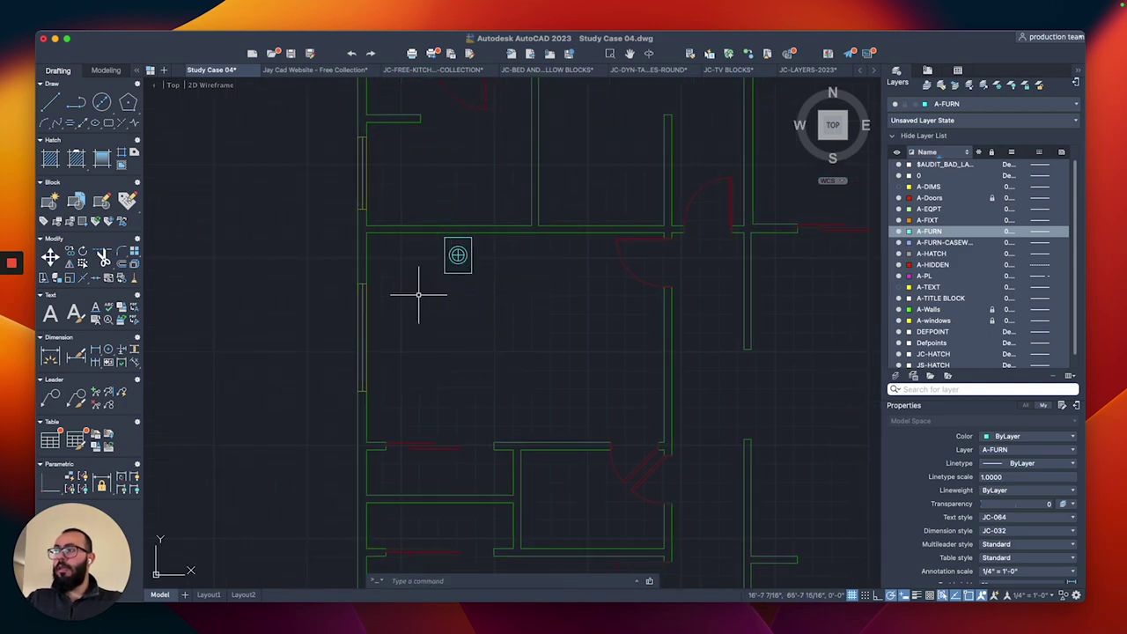
Copy the queen bed from the bed block sheet into this bedroom, with its headboard at the upper wall beside the nightstand.
scroll(418, 295, down, 5)
middle_drag(405, 271, 609, 393)
middle_drag(438, 258, 714, 438)
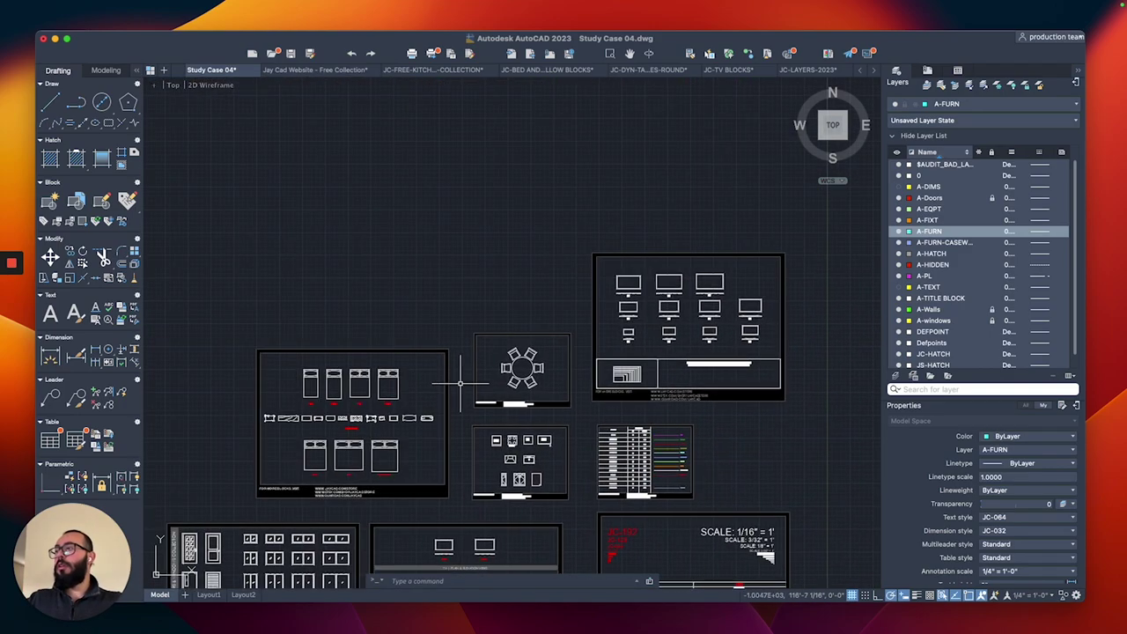
middle_drag(365, 430, 514, 358)
scroll(515, 361, up, 6)
click(307, 349)
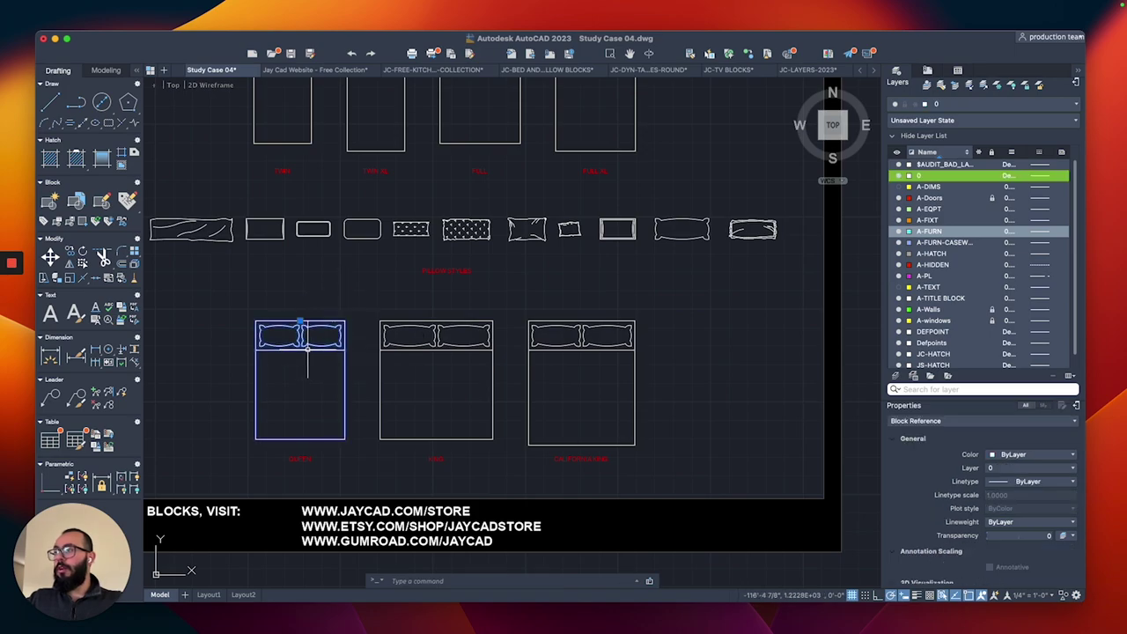
text(co)
key(Return)
scroll(298, 313, up, 2)
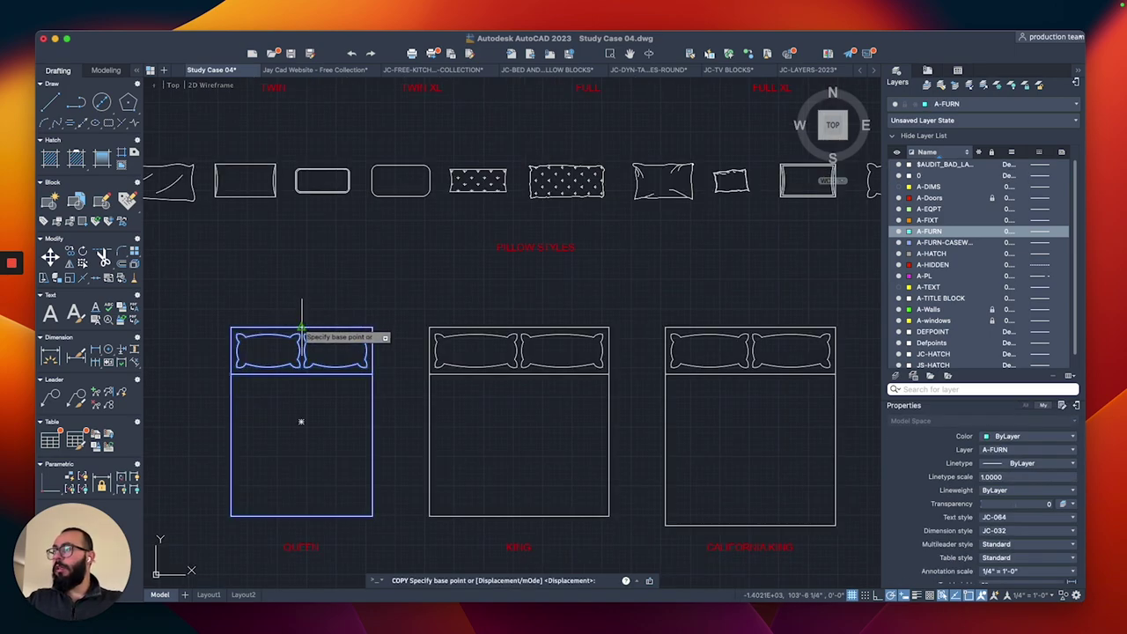
click(301, 325)
scroll(327, 299, down, 6)
scroll(319, 328, down, 4)
scroll(629, 390, up, 6)
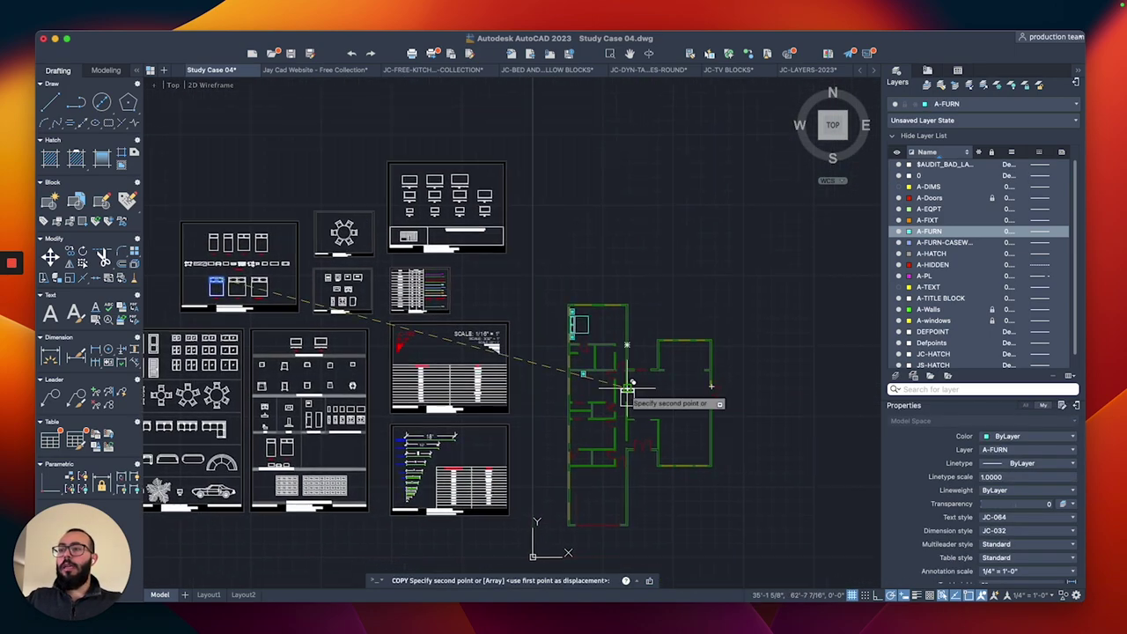
scroll(607, 368, up, 5)
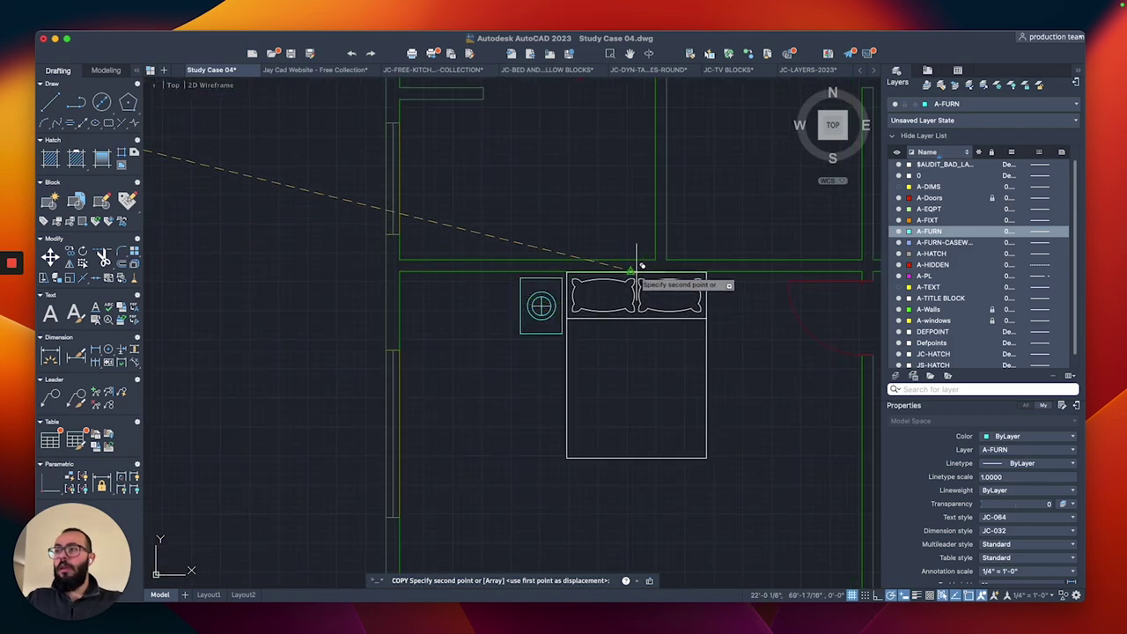
click(604, 278)
key(Escape)
Rotate the copied nightstand and lamp 90 degrees clockwise about the lamp's centre.
click(537, 299)
scroll(533, 298, up, 5)
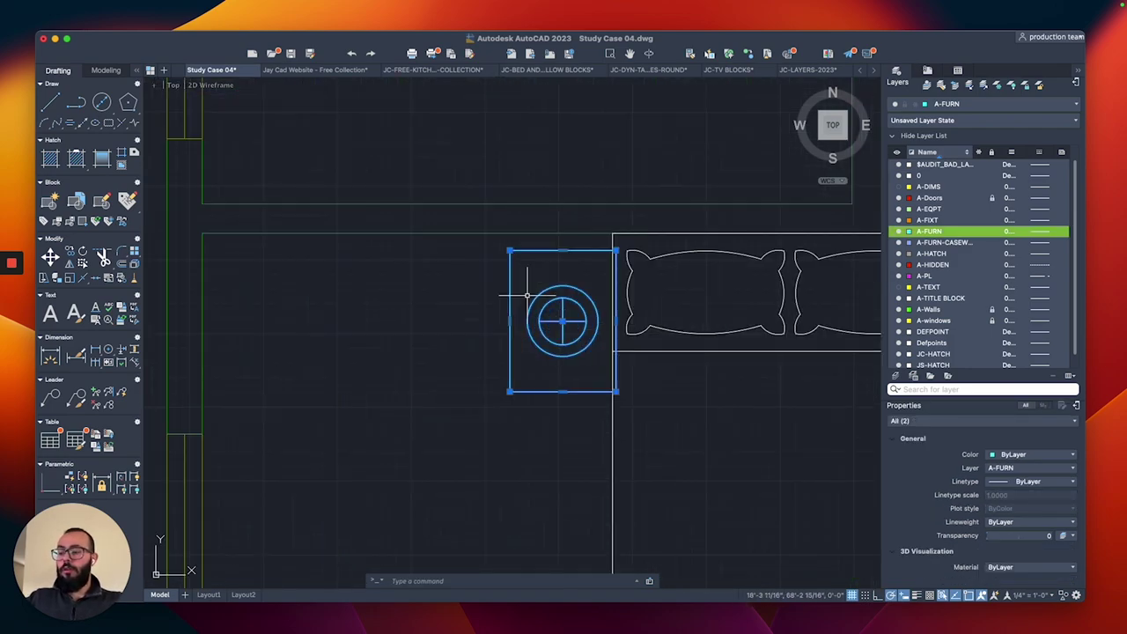
text(ro)
key(Return)
click(562, 321)
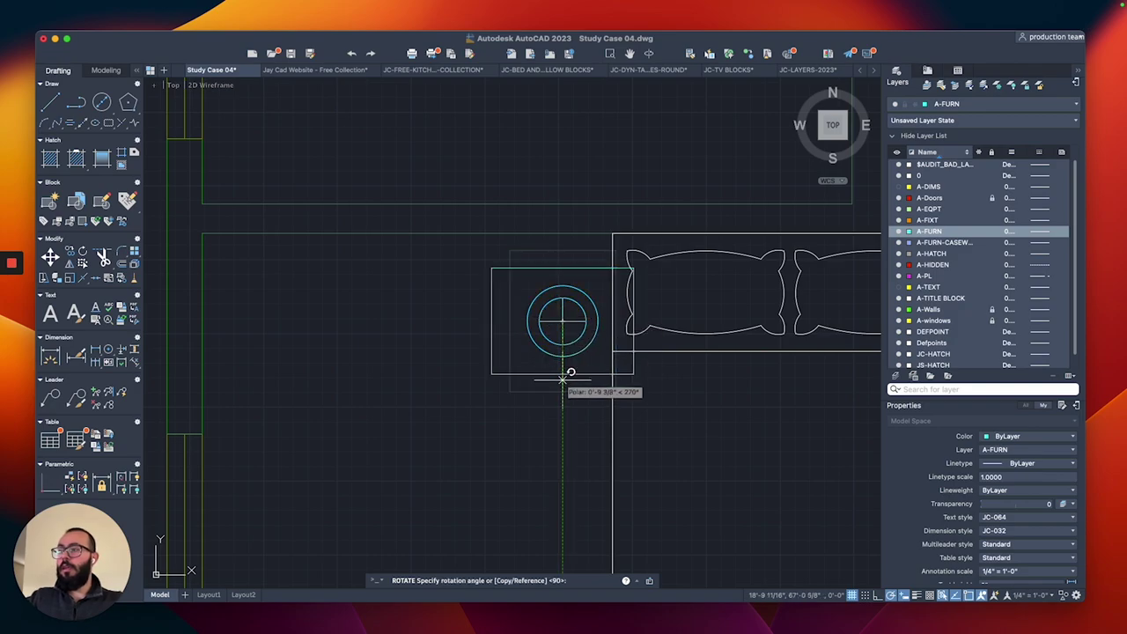
click(562, 405)
Move the nightstand and lamp so the nightstand's upper-right corner meets the queen bed's upper-left corner.
click(534, 314)
text(m)
key(Return)
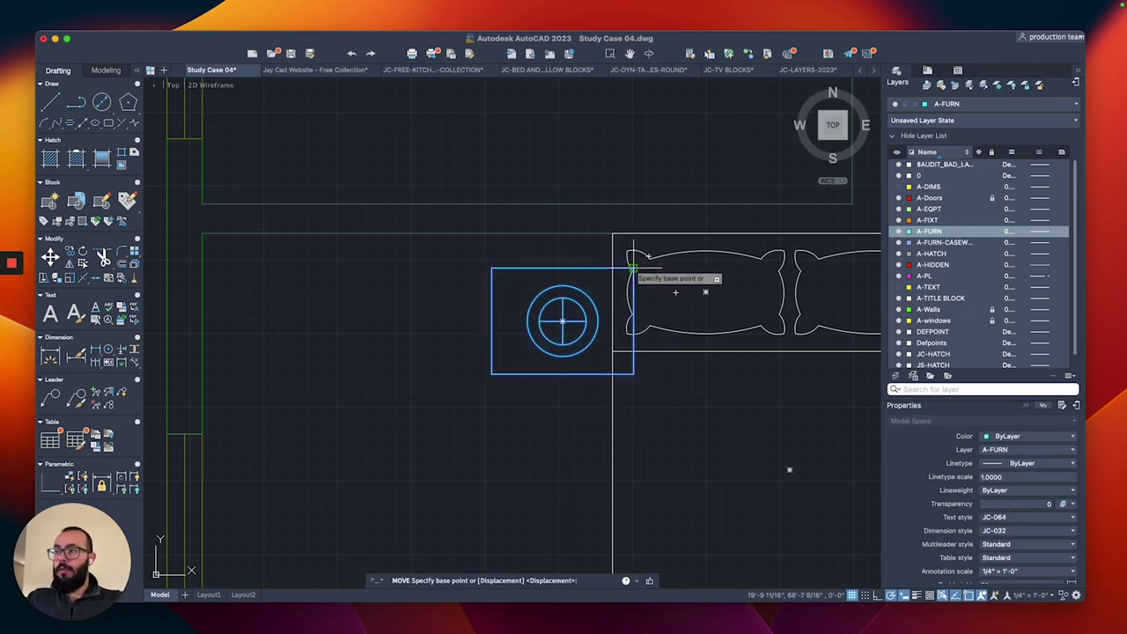
click(633, 268)
click(614, 234)
Shift the nightstand and lamp 3 inches to the left, away from the queen bed.
click(552, 392)
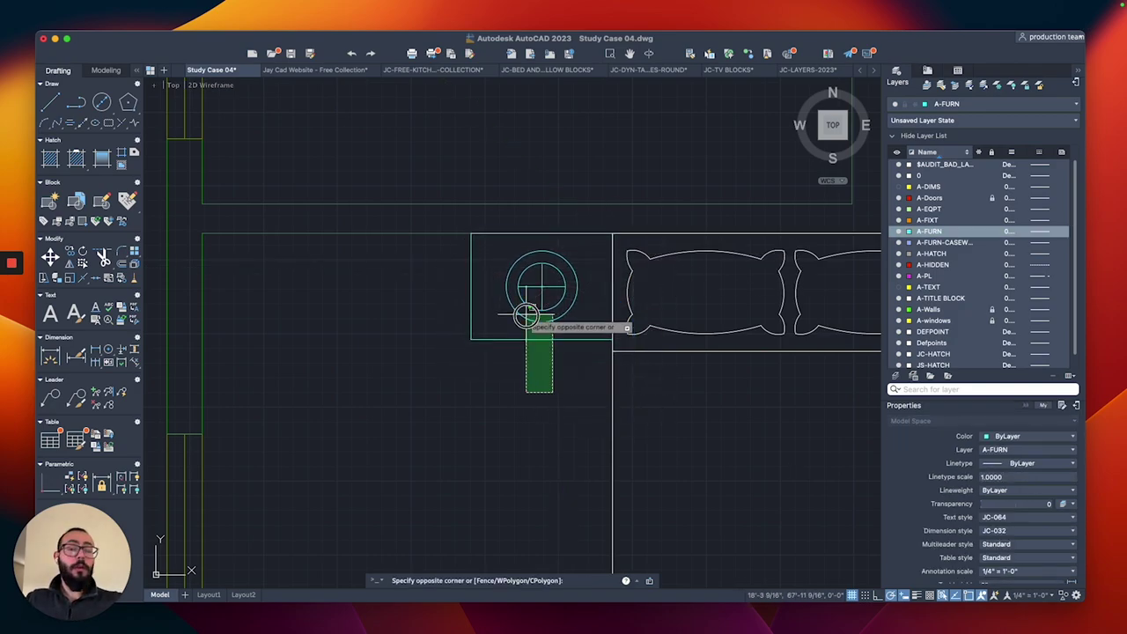
click(527, 315)
text(m)
key(Return)
click(552, 404)
text(3)
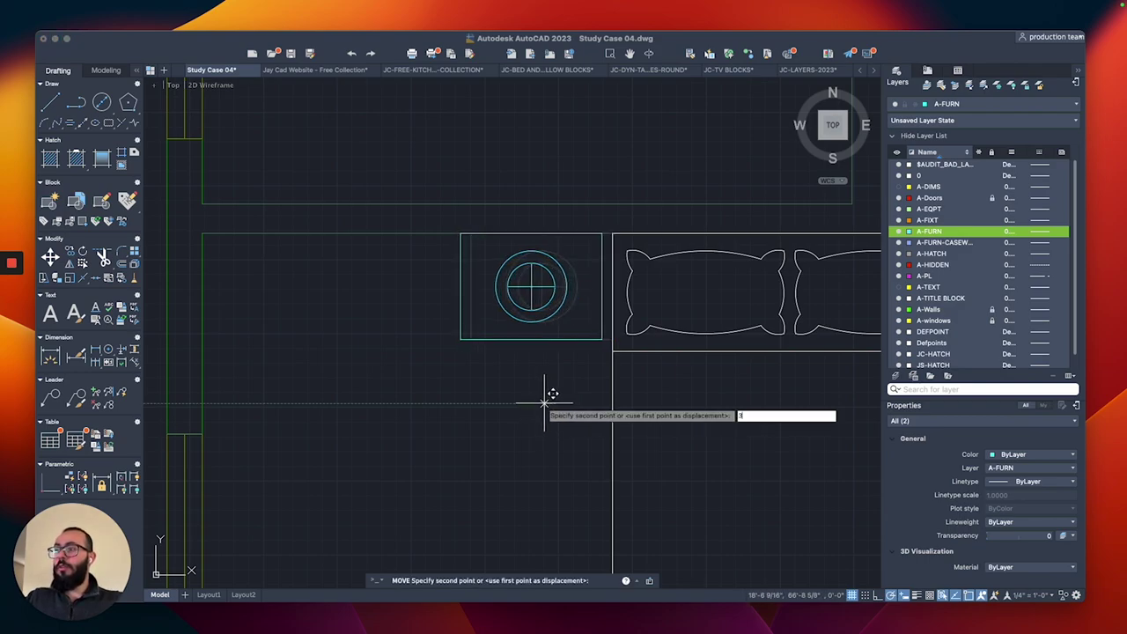
key(Return)
Match the queen bed's properties to the nightstand, placing the bed on the A-FURN layer.
scroll(546, 396, down, 2)
mouse_move(634, 380)
middle_down()
mouse_move(540, 342)
mouse_move(501, 341)
middle_up()
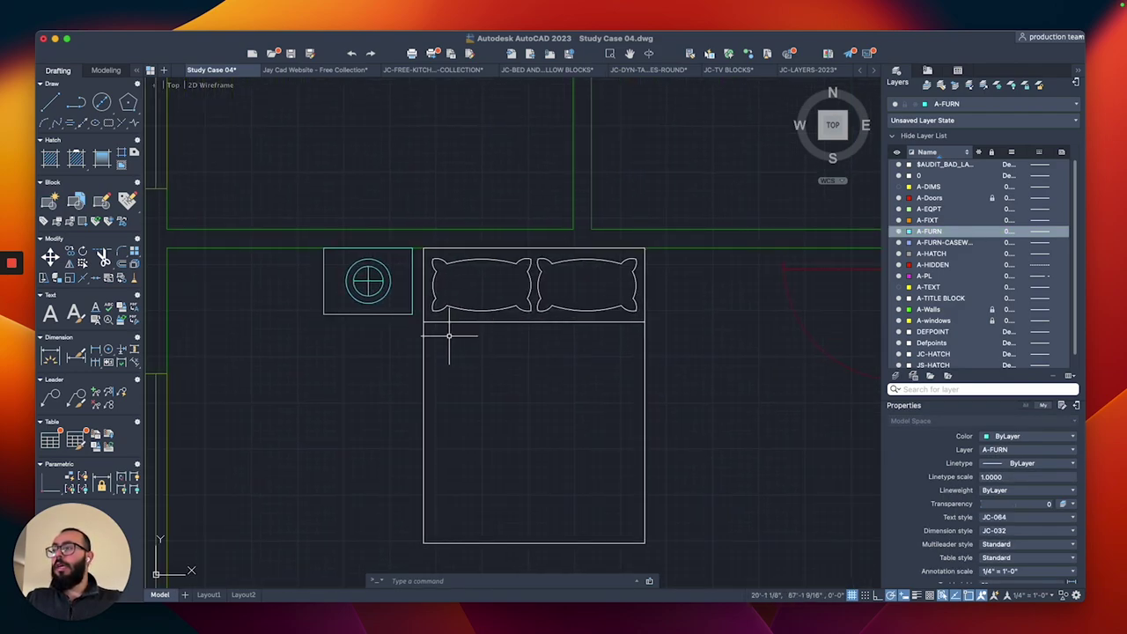
text(ma)
key(Return)
click(380, 314)
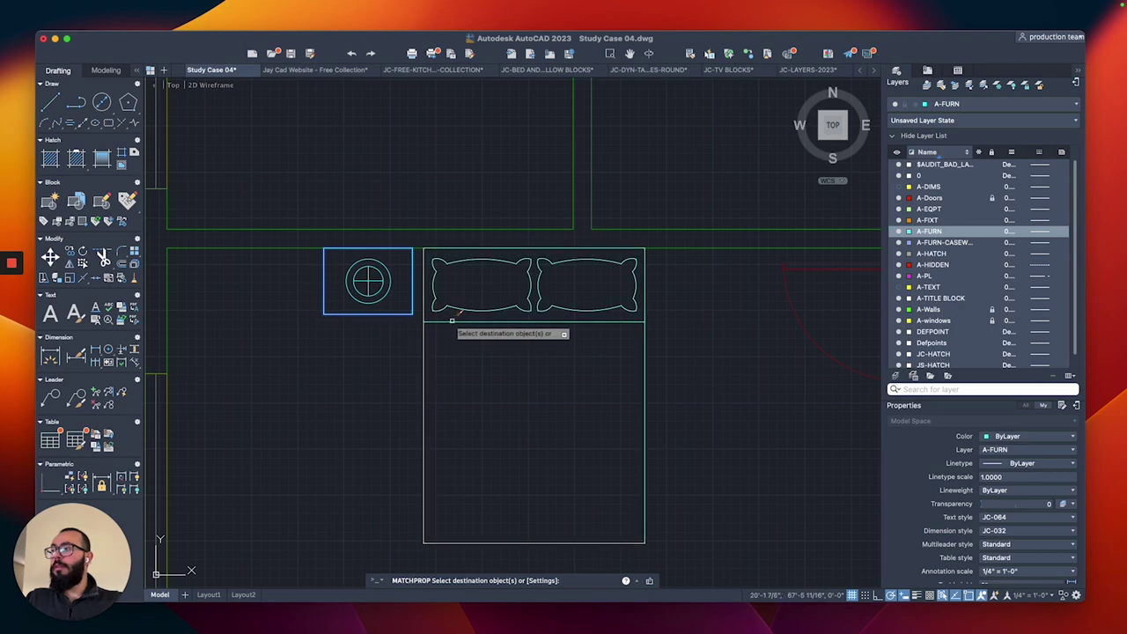
key(Escape)
Mirror the nightstand and lamp across the queen bed's vertical centreline, keeping the originals.
click(382, 334)
click(350, 287)
middle_drag(549, 394, 547, 371)
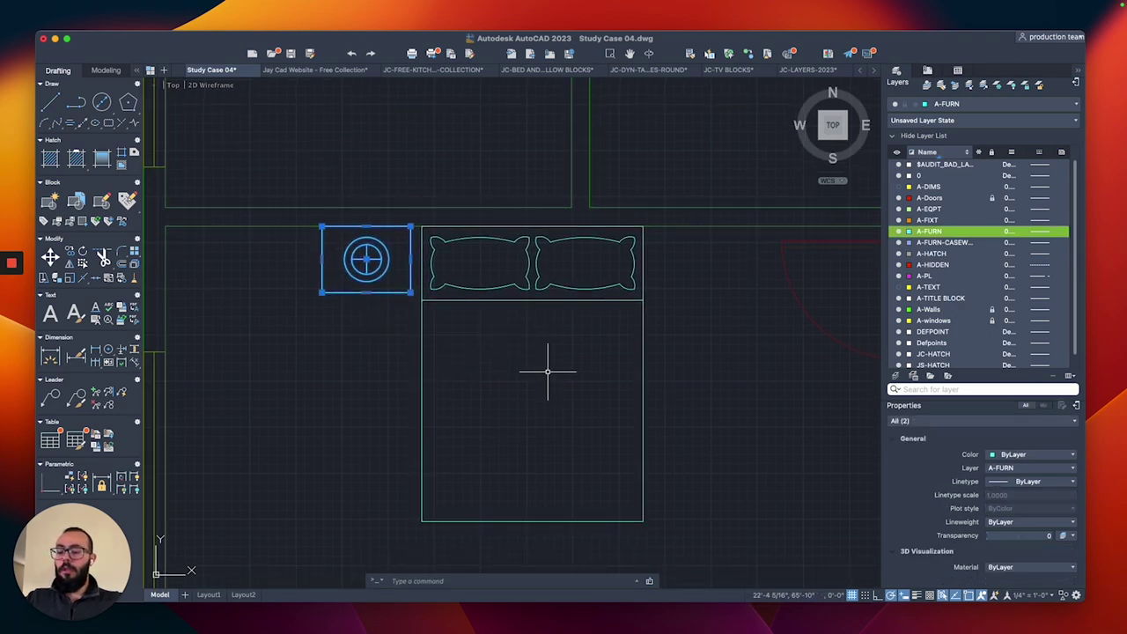
text(mi)
key(Return)
click(531, 373)
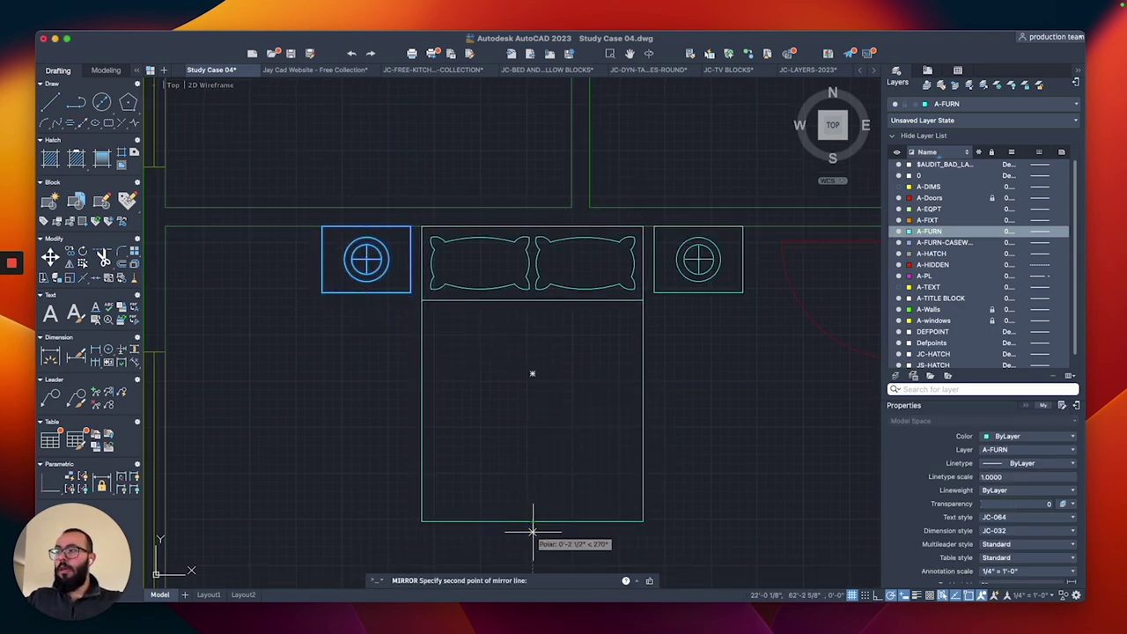
click(532, 532)
key(Return)
Move the queen bed, both nightstands and lamps a few inches down, away from the bedroom's upper wall.
scroll(551, 432, down, 3)
click(660, 342)
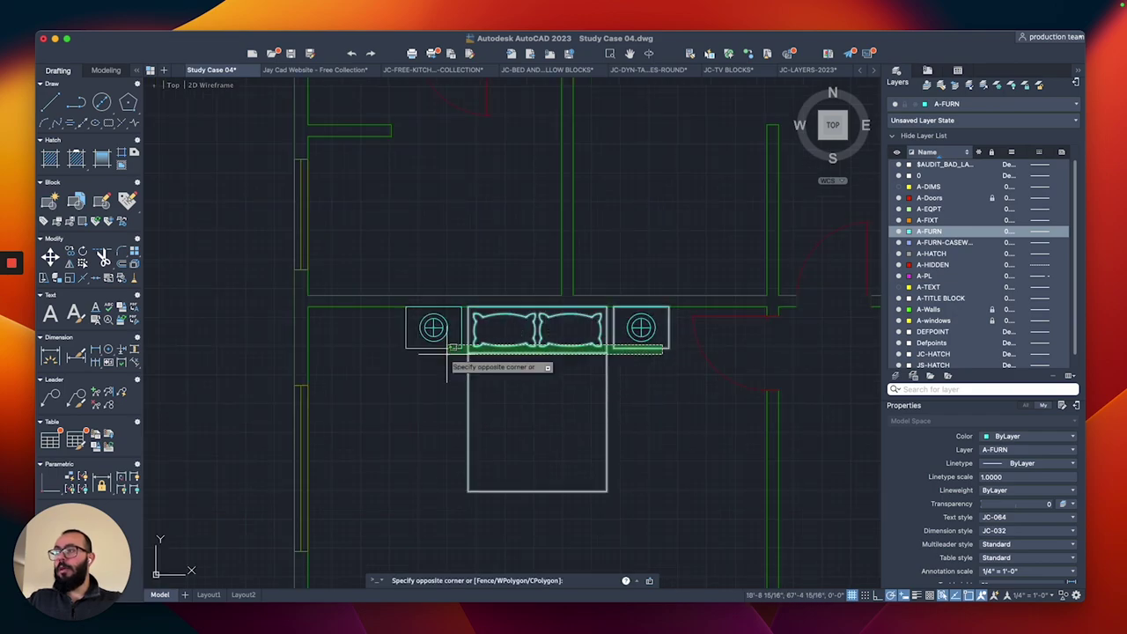
click(421, 353)
text(m)
key(Return)
click(654, 396)
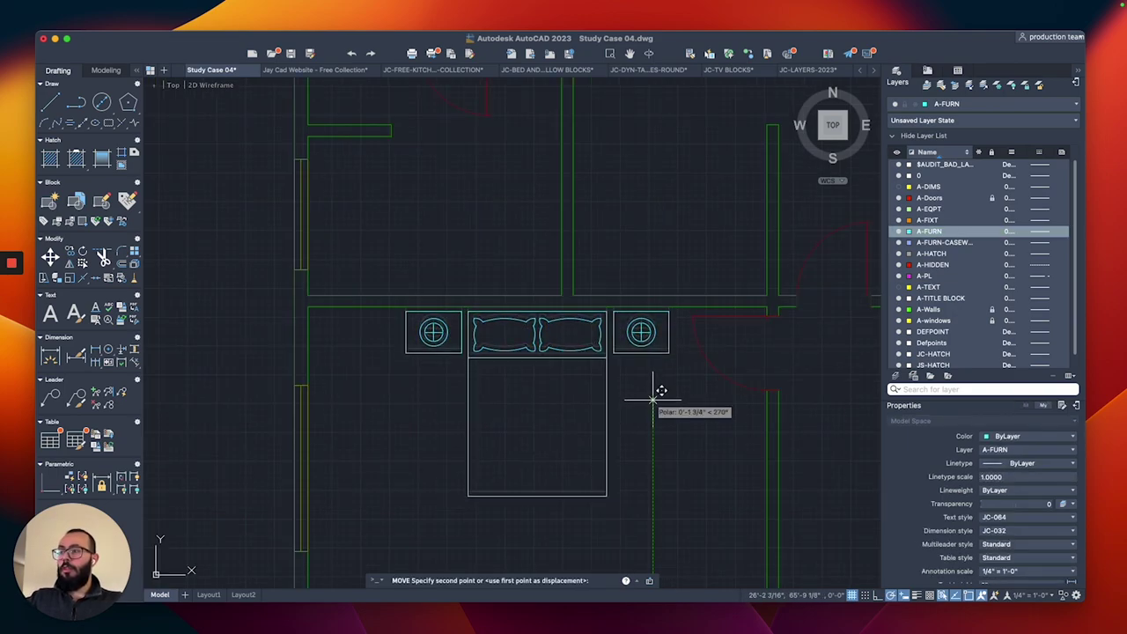
click(653, 402)
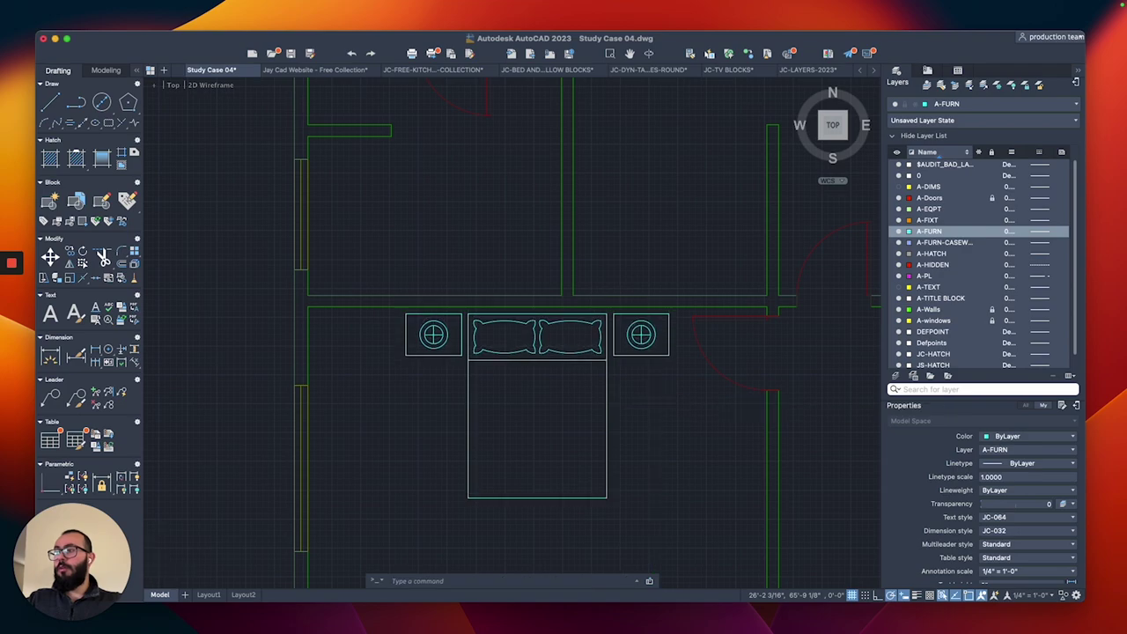
scroll(603, 356, down, 3)
click(614, 346)
click(526, 322)
mouse_move(558, 360)
middle_down()
mouse_move(554, 326)
mouse_move(578, 257)
mouse_move(578, 284)
middle_up()
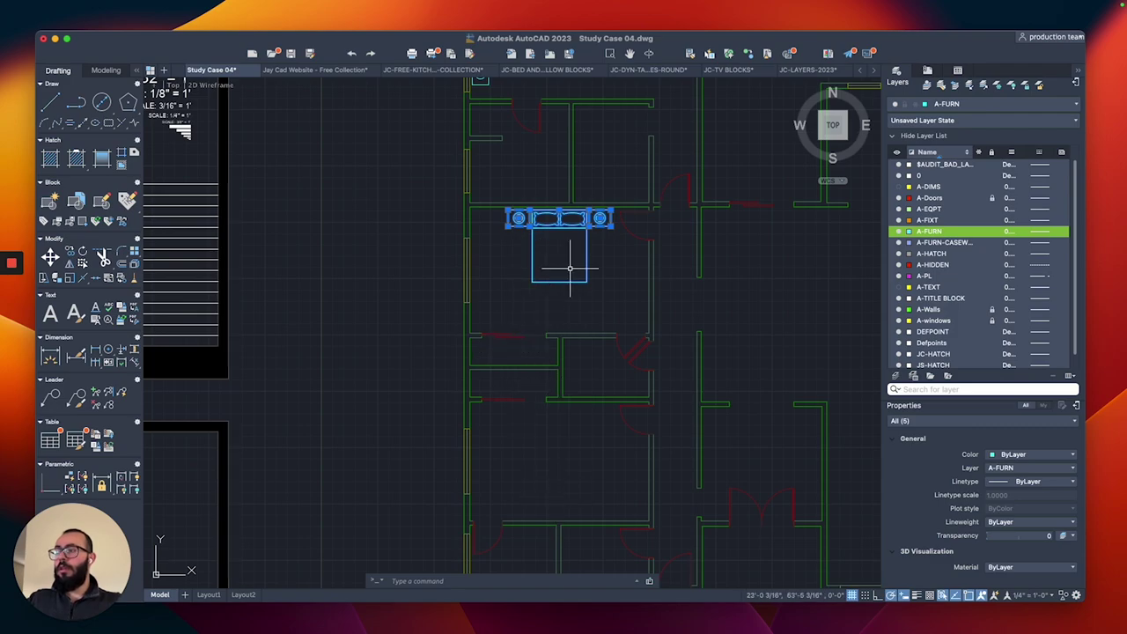
text(mi)
key(Return)
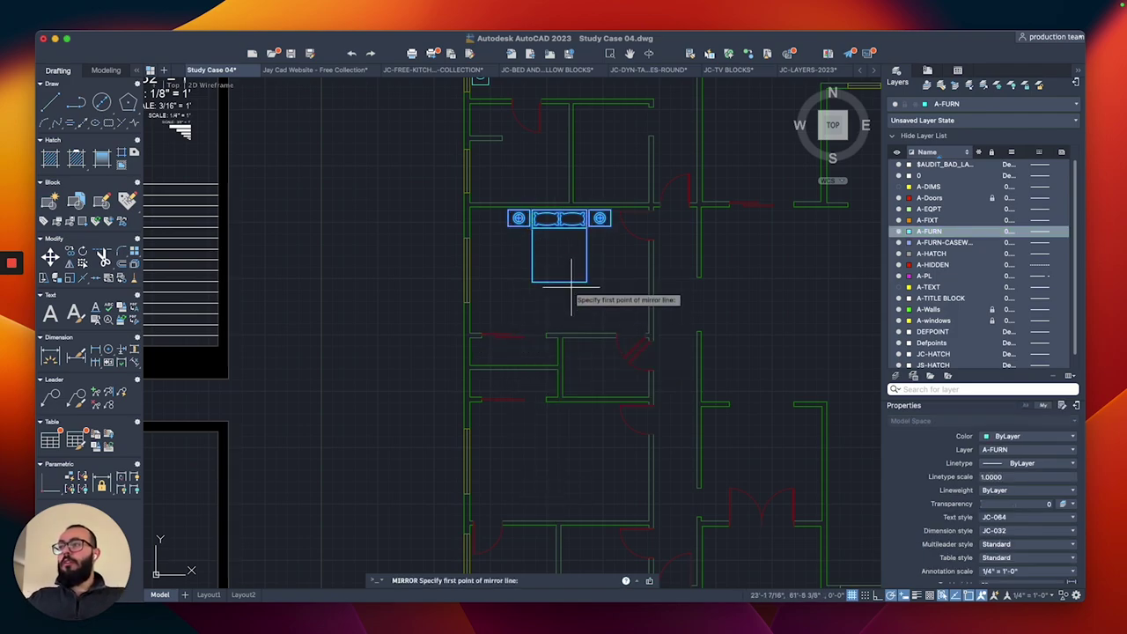
scroll(581, 323, up, 3)
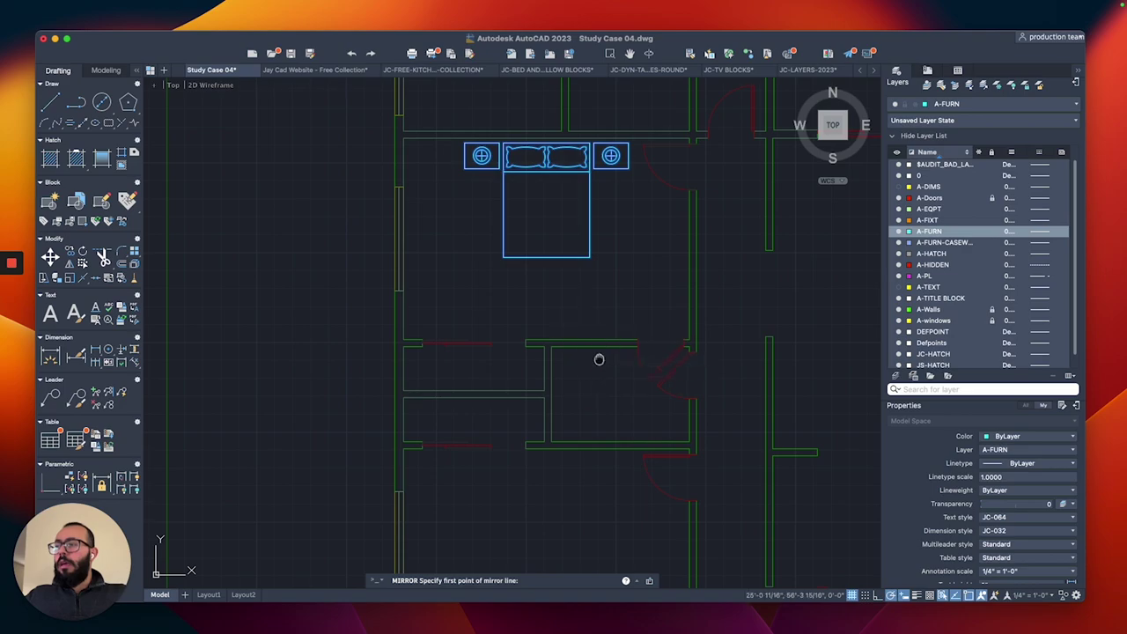
mouse_move(598, 359)
middle_down()
mouse_move(597, 330)
mouse_move(585, 358)
middle_up()
scroll(581, 352, down, 3)
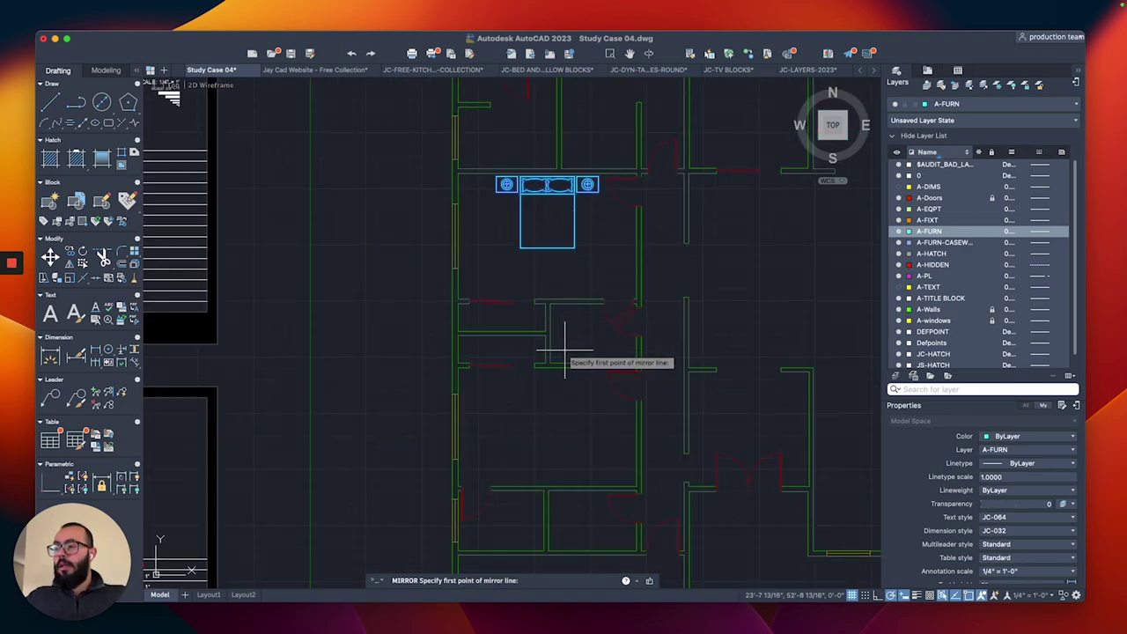
key(Escape)
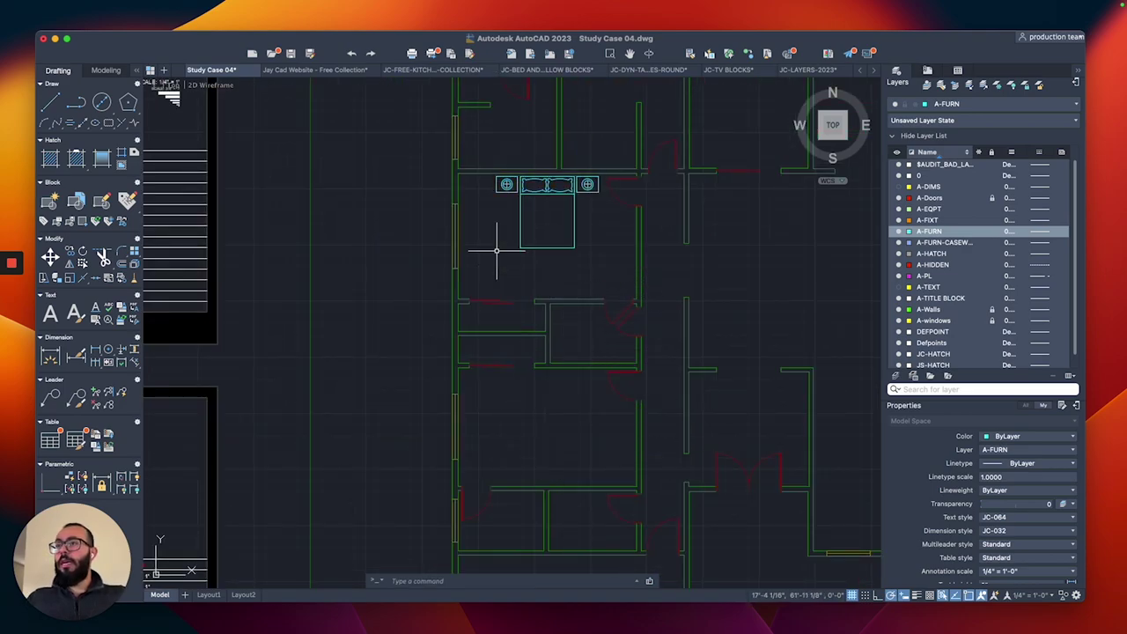
Dimension the queen bedroom's inside length along the window wall, from its upper wall to the closet wall.
middle_drag(496, 240, 545, 263)
text(dli)
key(Return)
click(516, 200)
scroll(520, 287, up, 3)
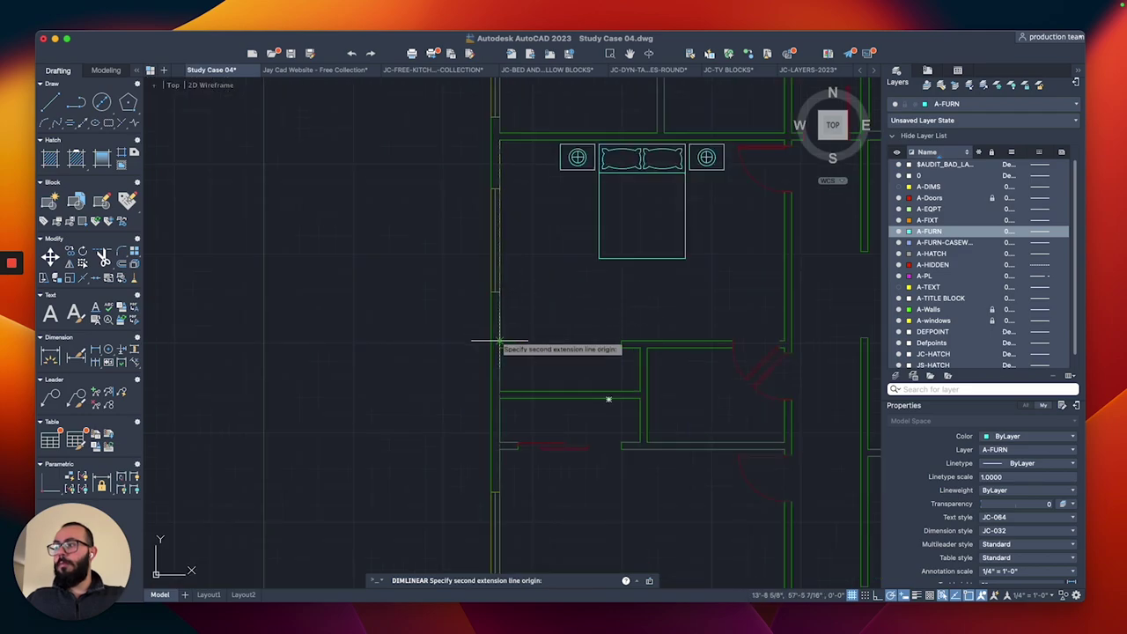
click(500, 340)
click(447, 329)
middle_drag(458, 317, 443, 234)
scroll(440, 164, up, 5)
scroll(440, 164, down, 5)
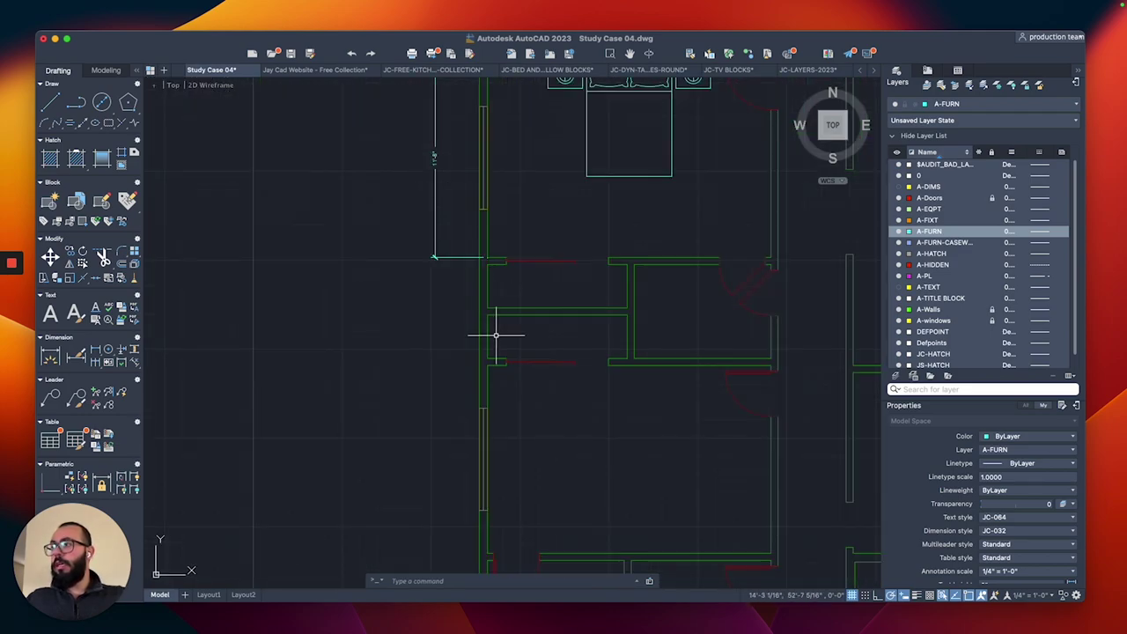
Measure the next bedroom's inside length from the closet wall to its lower wall without placing the dimension.
middle_drag(495, 335, 495, 252)
key(Return)
click(486, 288)
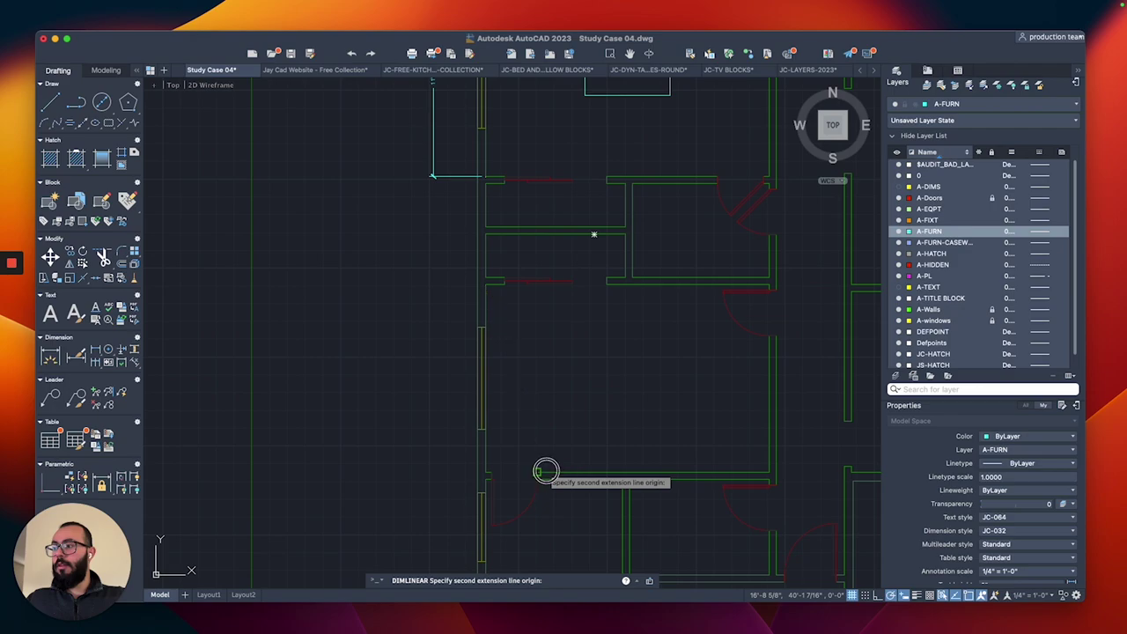
click(534, 473)
middle_drag(442, 225, 438, 340)
key(Escape)
Delete the linear dimension beside the queen bedroom's window wall.
click(440, 285)
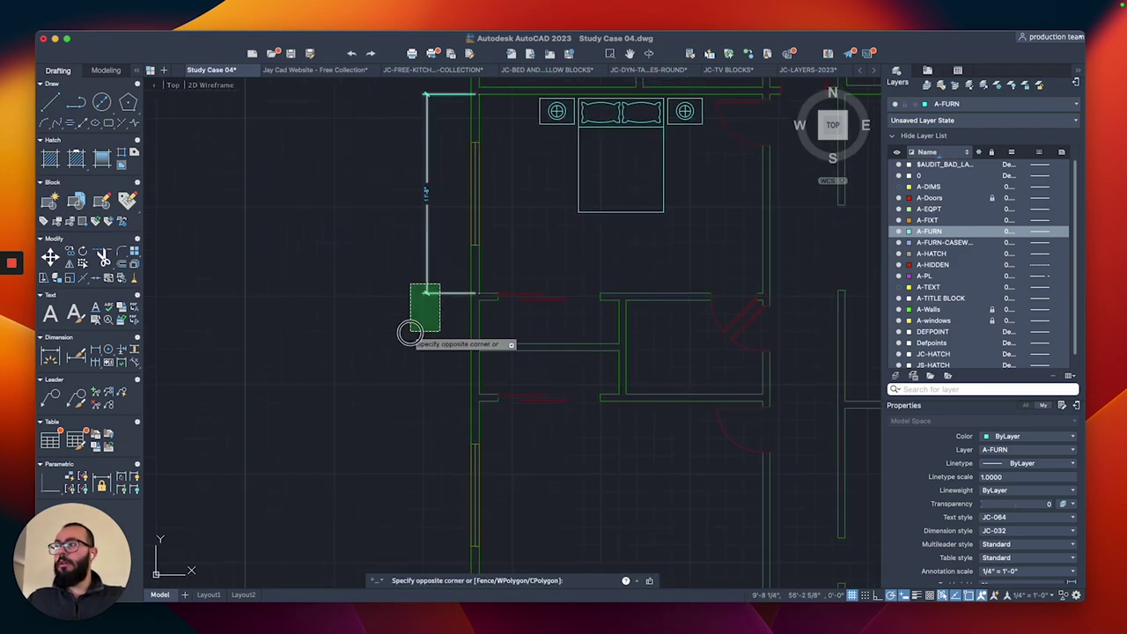
click(410, 329)
scroll(414, 329, down, 3)
key(Delete)
Mirror the queen bed, nightstands and lamps into the bedroom below, across a horizontal line through the middle of the closet partition, keeping the originals.
scroll(624, 304, up, 3)
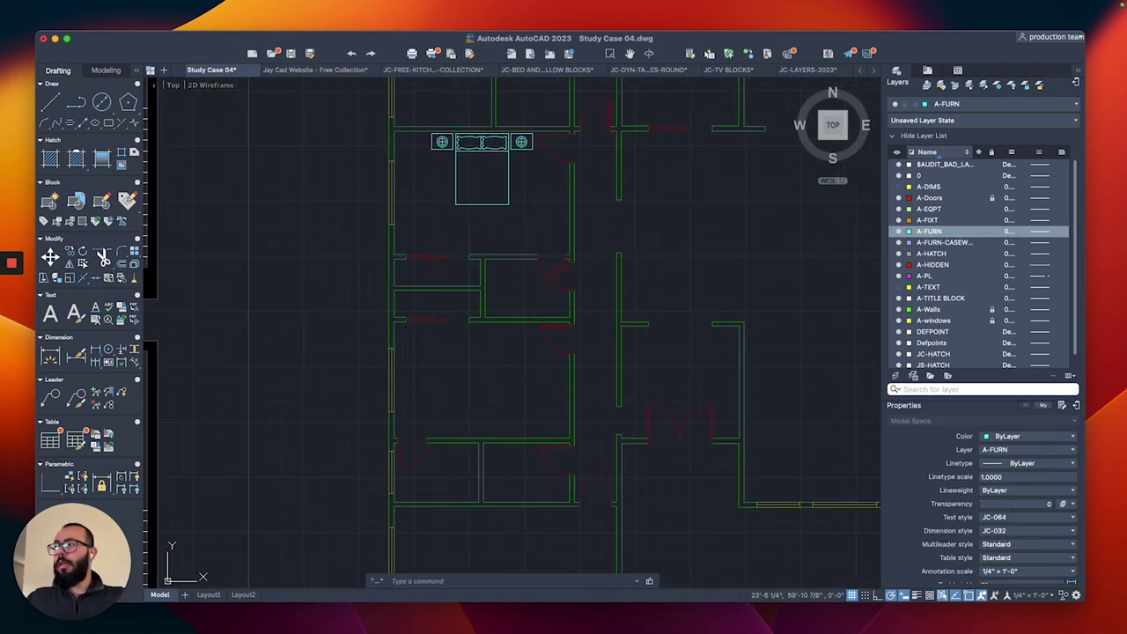
click(563, 242)
click(457, 115)
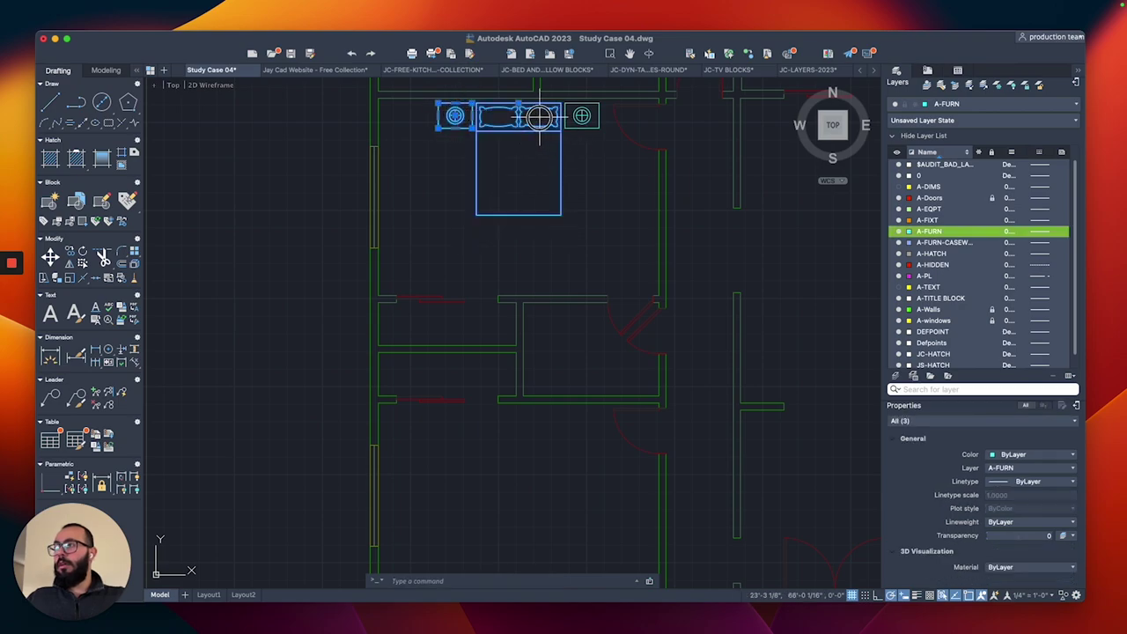
middle_drag(580, 222, 587, 163)
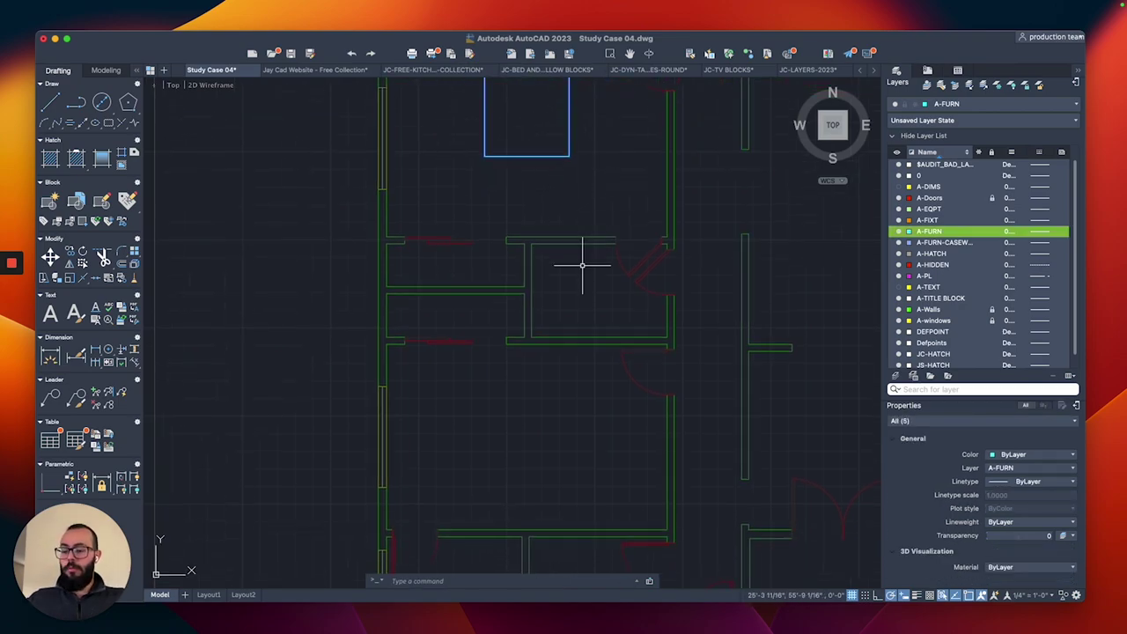
text(mi)
key(space)
click(531, 289)
click(554, 290)
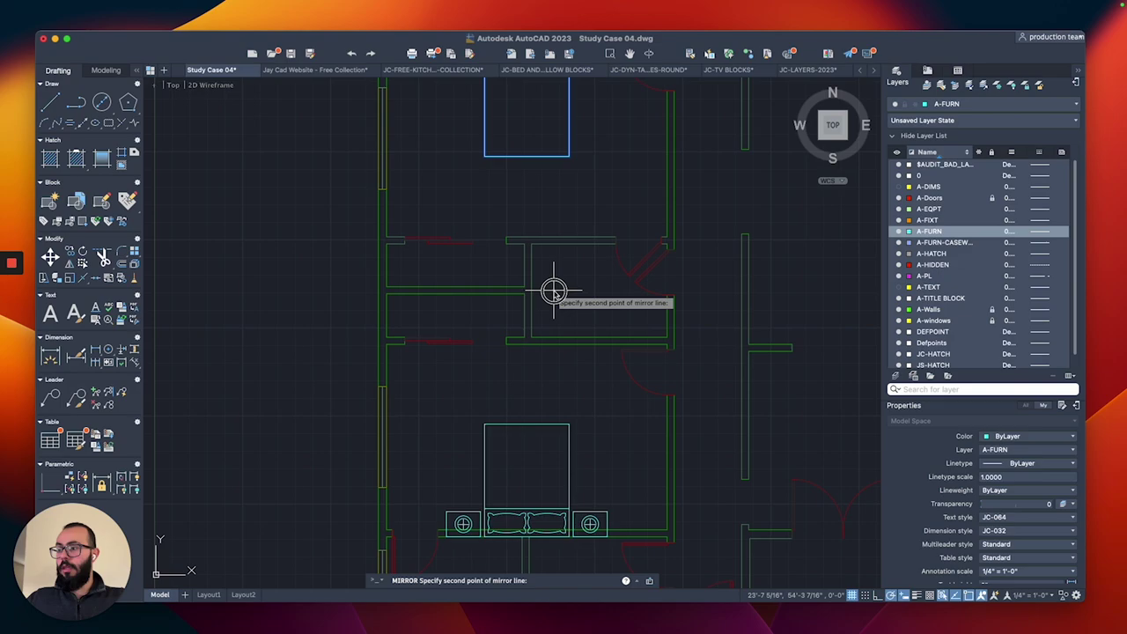
key(space)
Move the mirrored bed set up so its headboard side meets the inner face of the bedroom's lower wall.
middle_drag(605, 465, 610, 390)
click(610, 390)
click(442, 467)
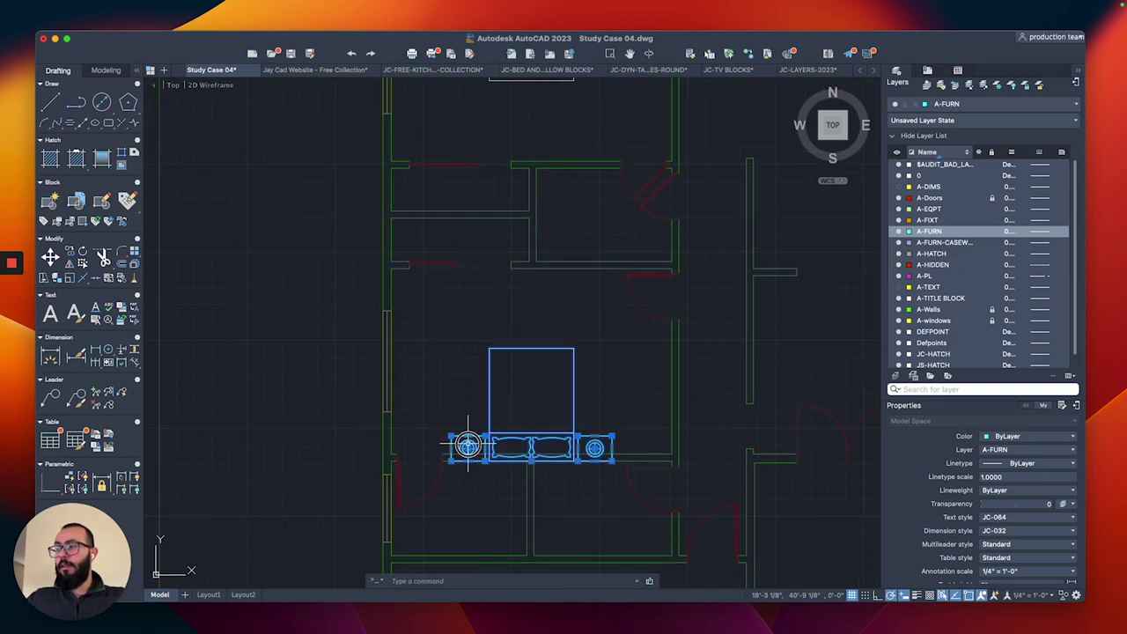
scroll(607, 466, up, 4)
text(m)
key(Return)
click(633, 447)
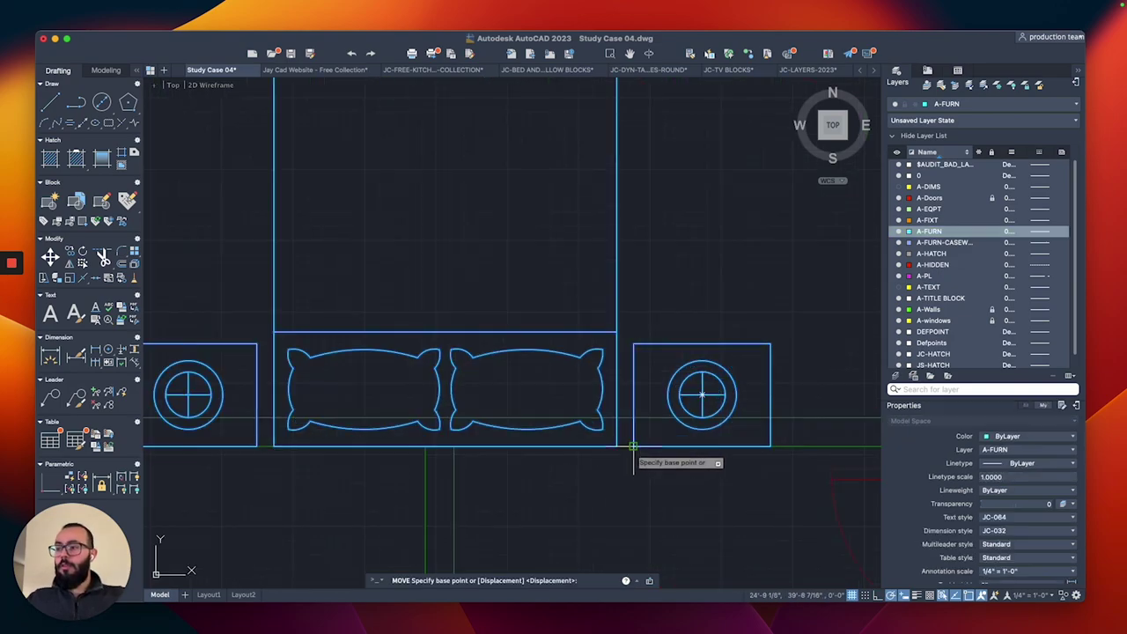
click(642, 408)
Shift the mirrored bed, nightstands and lamps about 2-5/8 inches up from the lower wall.
scroll(642, 408, down, 4)
click(680, 365)
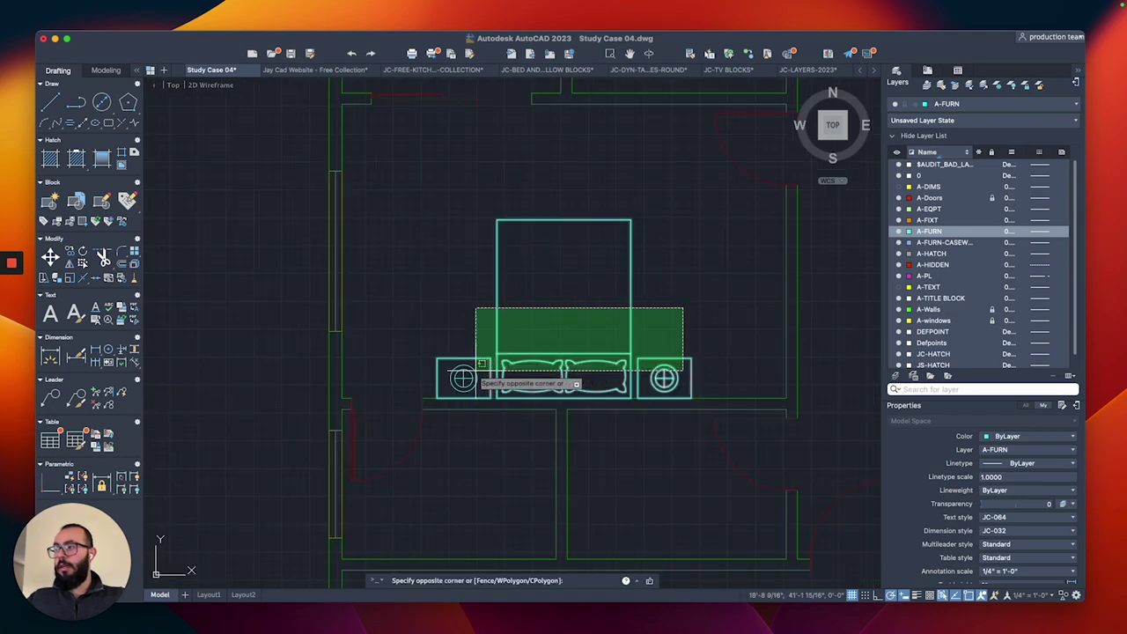
click(471, 310)
text(m)
key(Return)
click(470, 329)
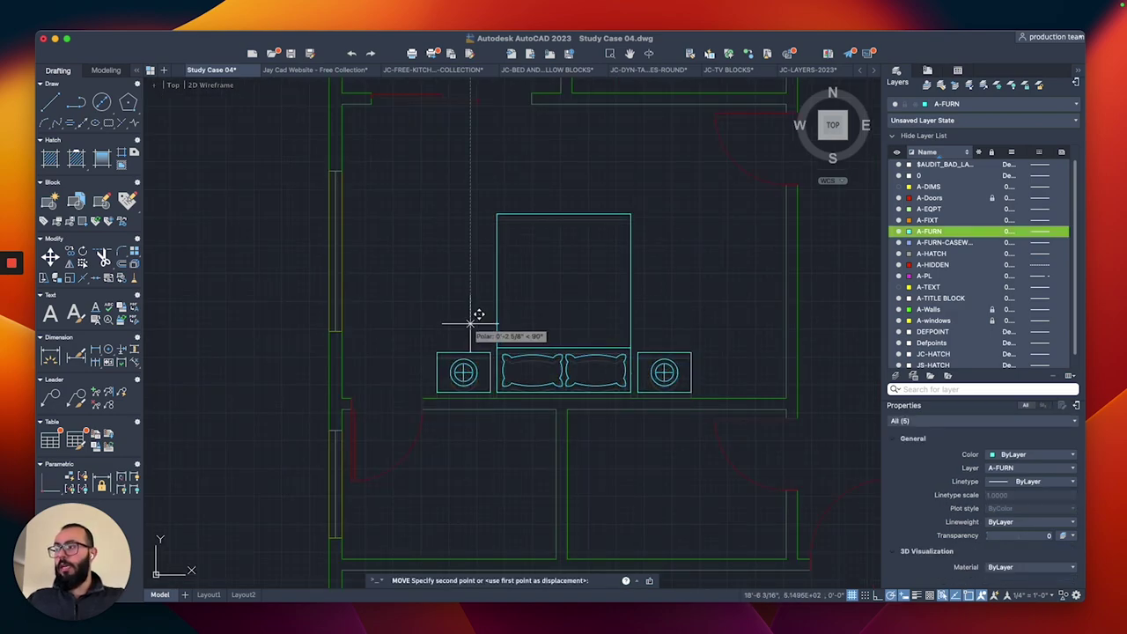
click(470, 323)
Draw a rectangle 24 inches deep across the foot of the topmost bedroom's bed, matching the bed's full width.
scroll(440, 313, down, 3)
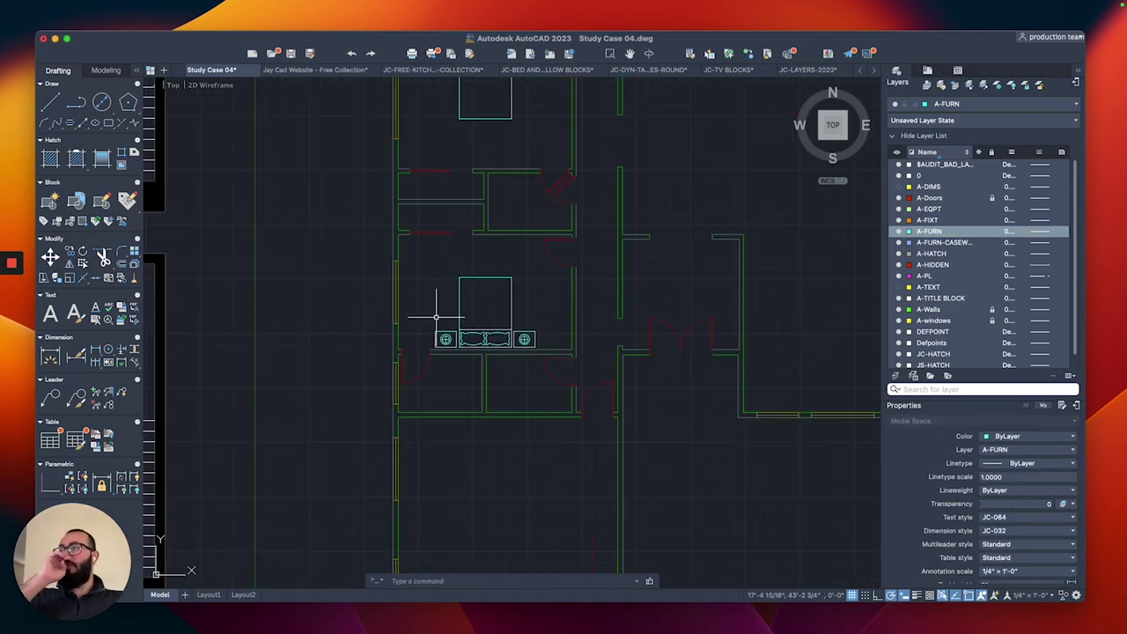
scroll(432, 312, up, 2)
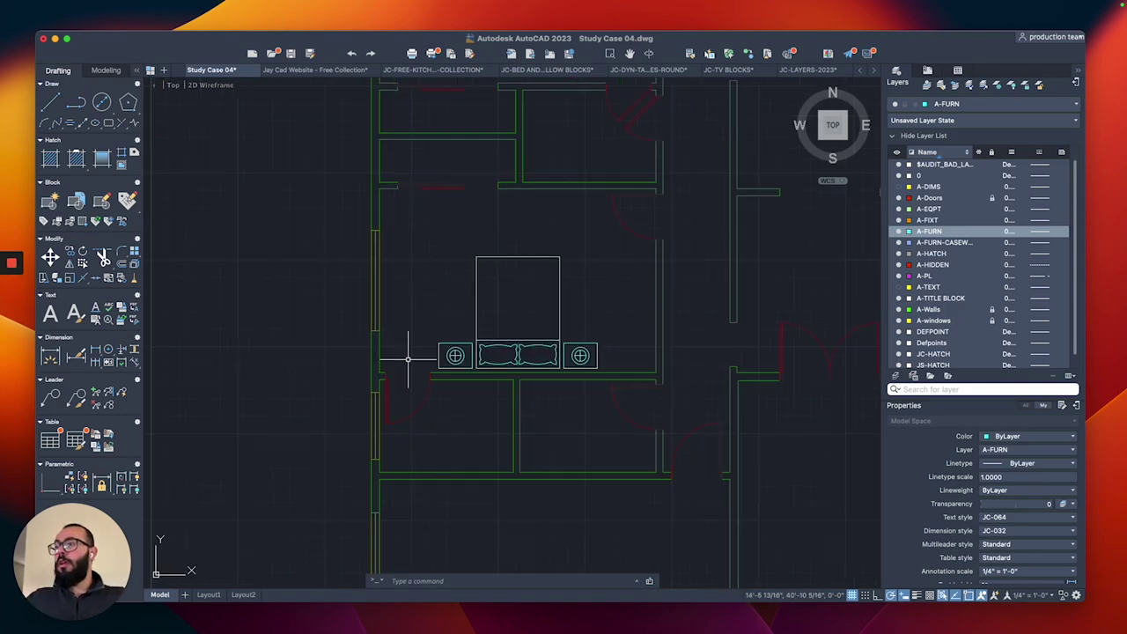
middle_drag(468, 175, 441, 268)
scroll(441, 269, down, 4)
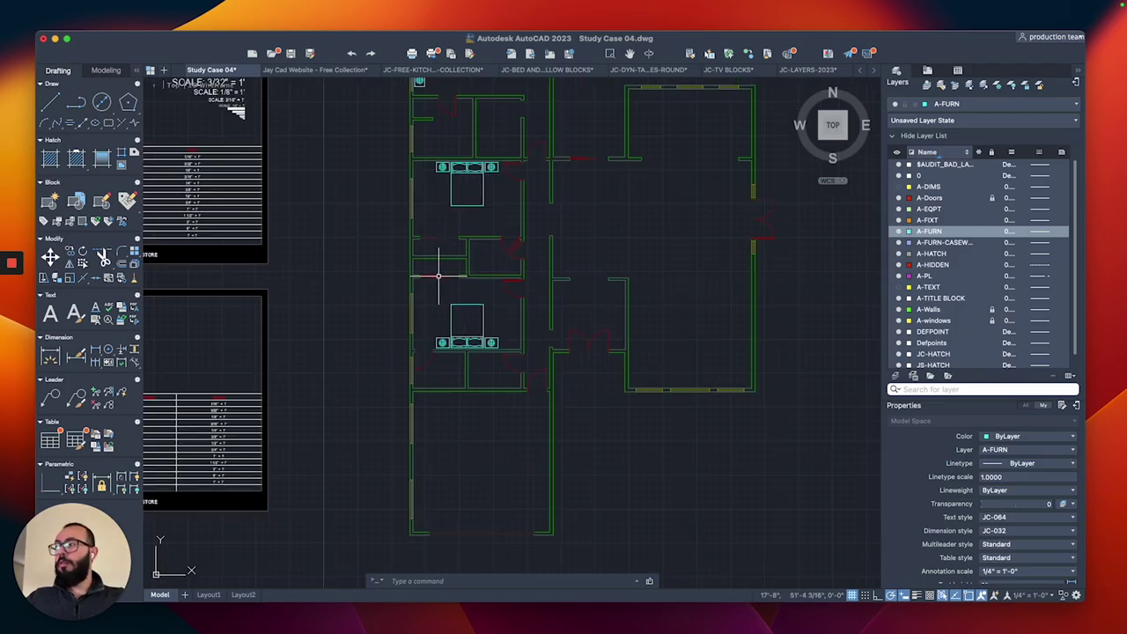
scroll(468, 344, up, 5)
scroll(624, 236, up, 3)
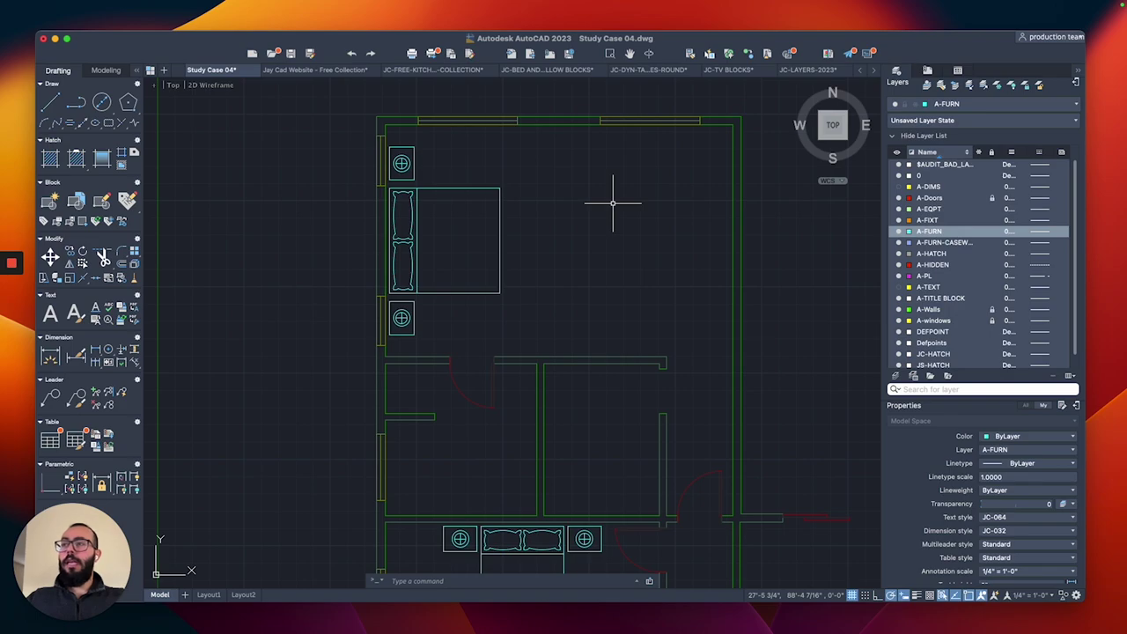
scroll(649, 221, up, 4)
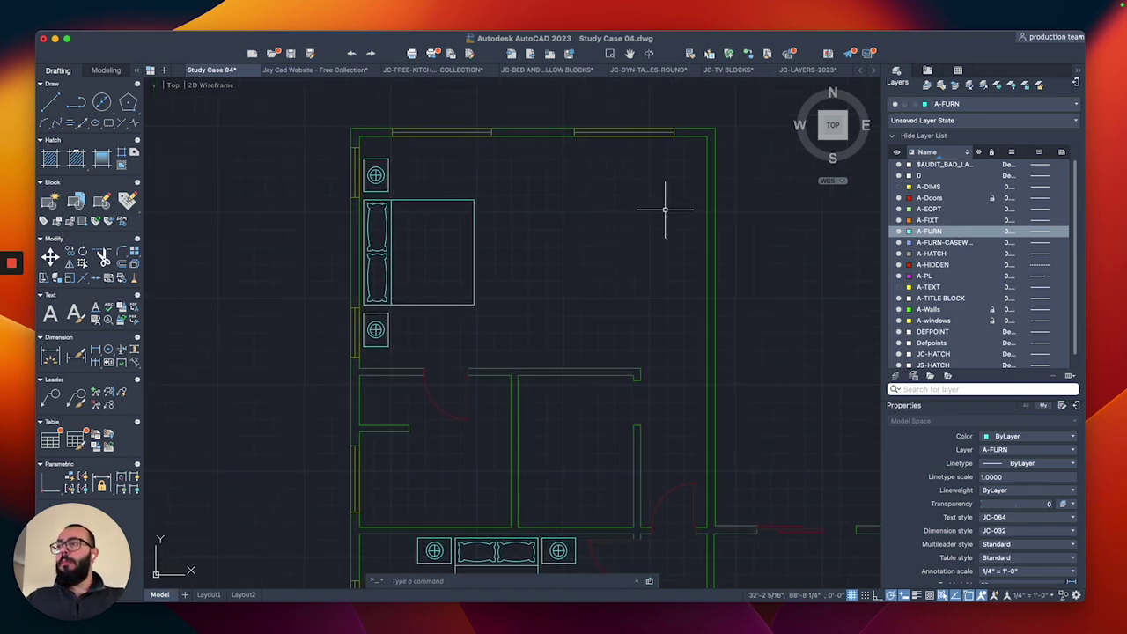
scroll(476, 209, up, 2)
text(rec)
key(Return)
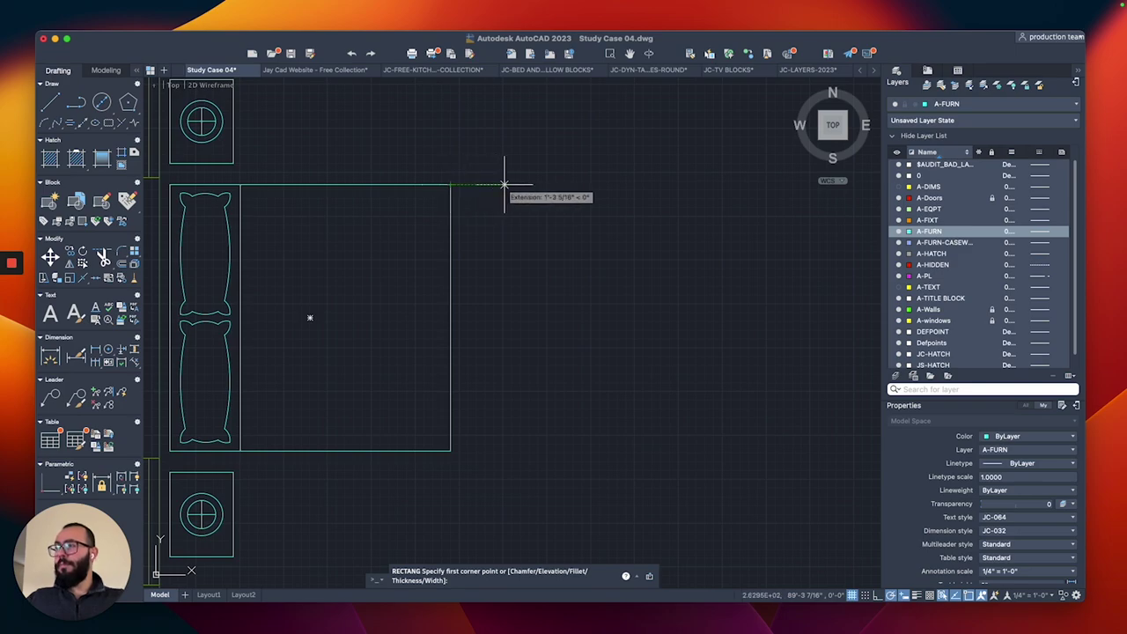
text(24)
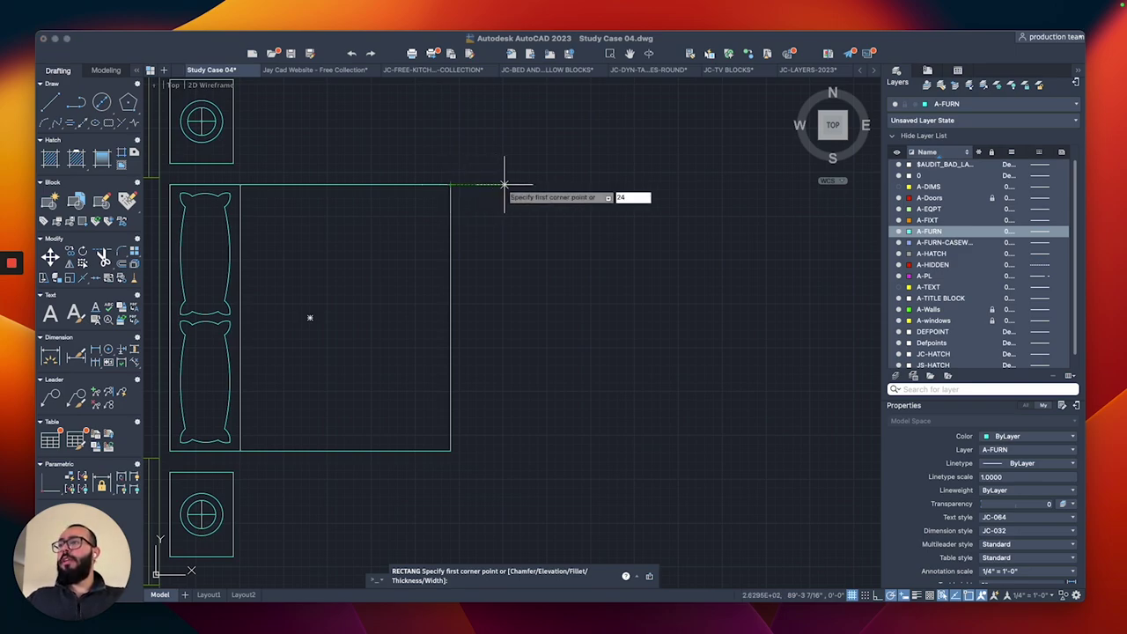
key(Return)
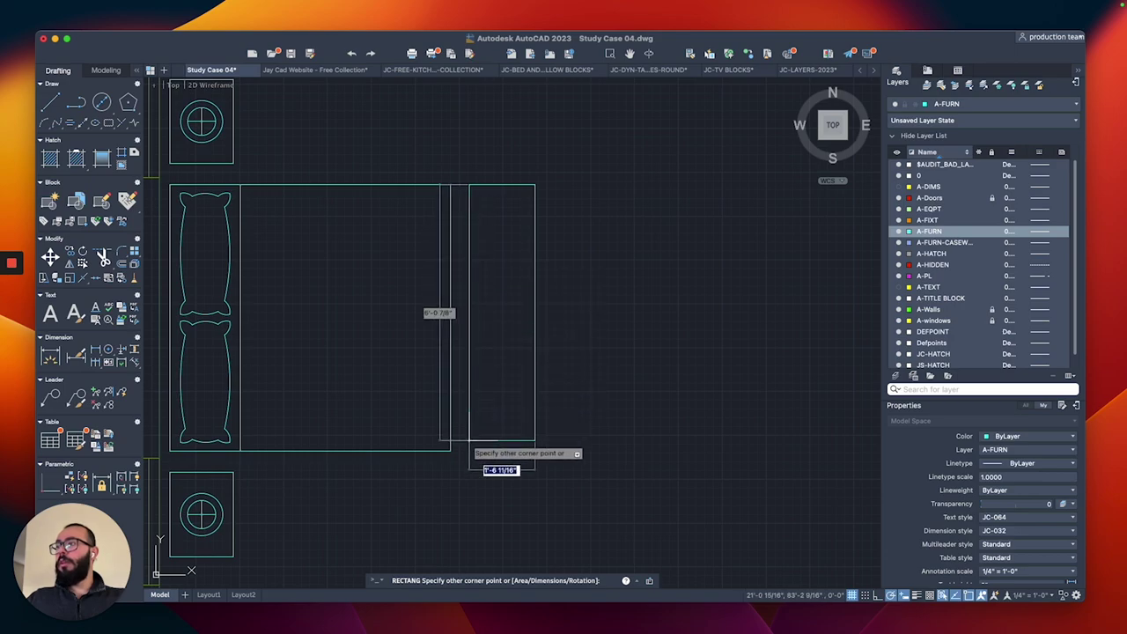
click(450, 450)
Move the rectangle horizontally a few inches away from the foot of the bed.
click(545, 295)
click(501, 332)
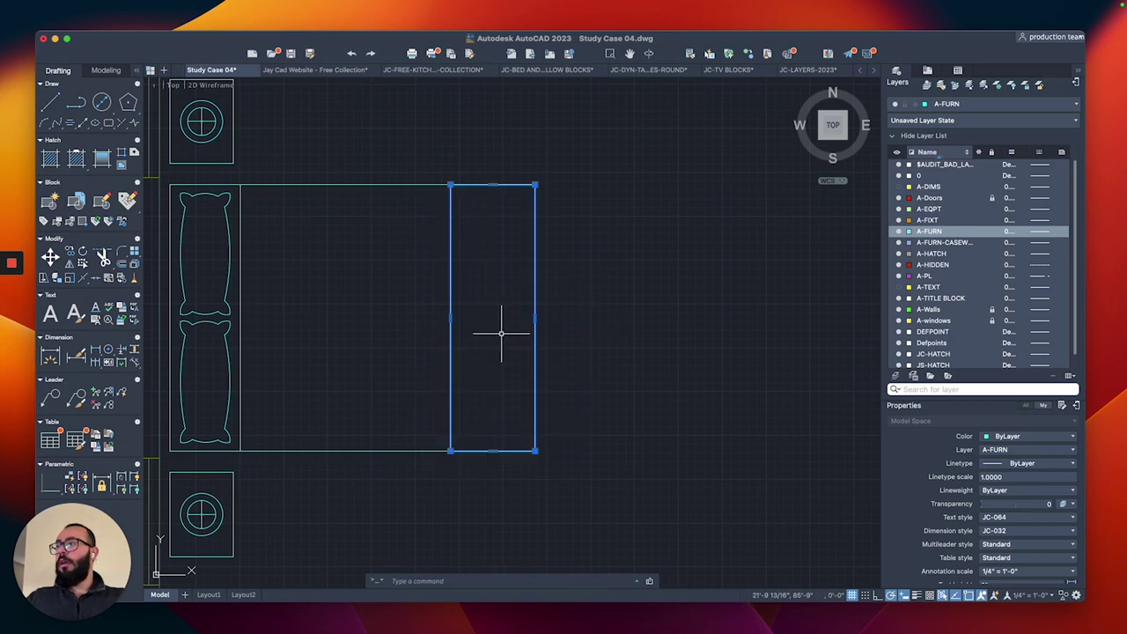
text(m)
key(Return)
click(569, 284)
click(580, 286)
Reduce the rectangle's depth by stretching its outer long edge toward the bed.
click(569, 261)
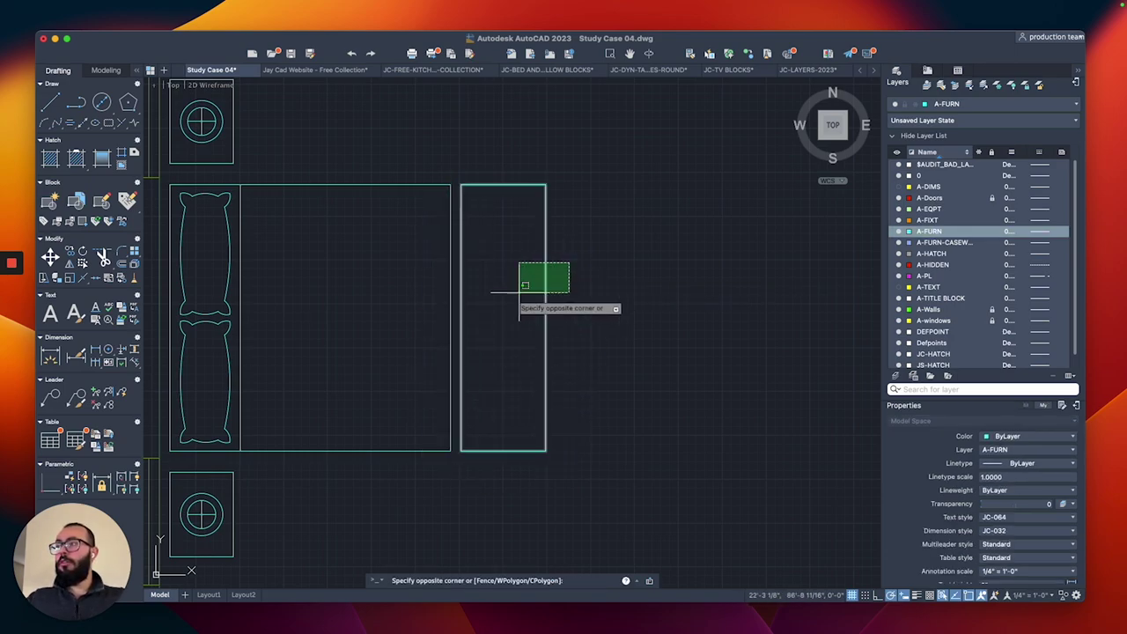
click(519, 293)
click(544, 317)
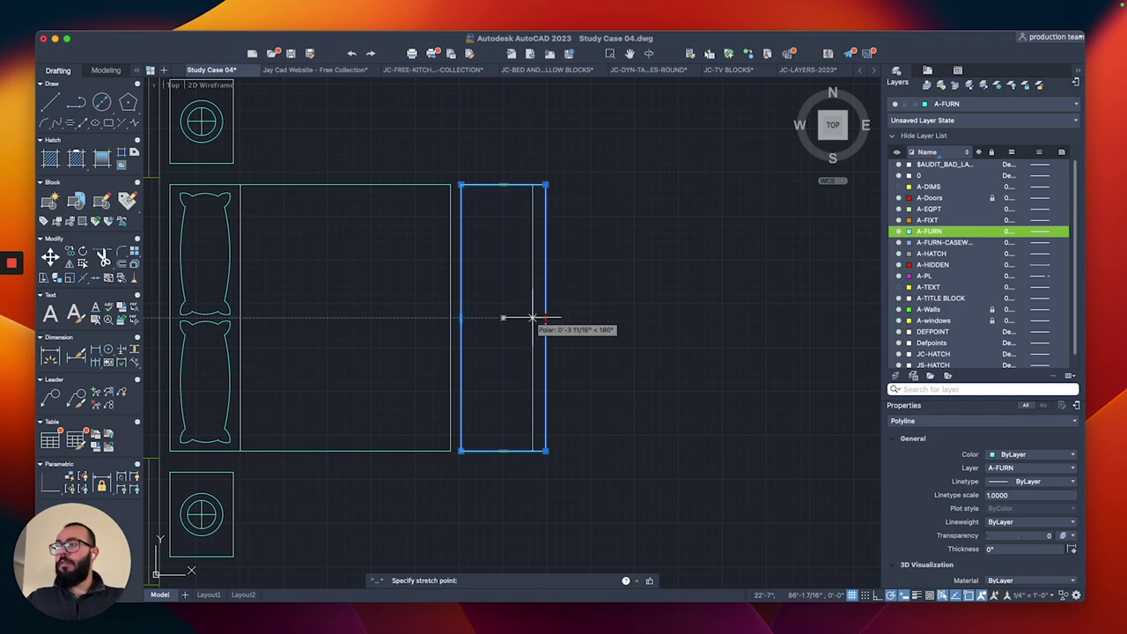
click(532, 317)
key(Escape)
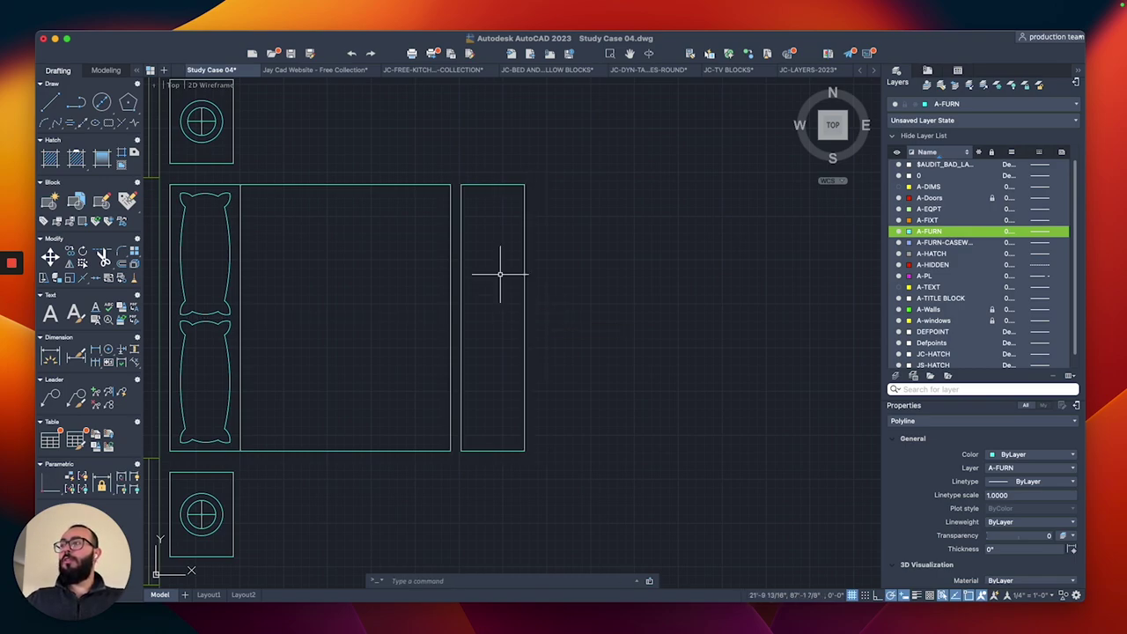
Fillet the upper outer corner of the rectangle at the foot of the bed with a 3-inch radius.
scroll(503, 270, down, 3)
scroll(464, 272, up, 3)
middle_drag(431, 275, 525, 285)
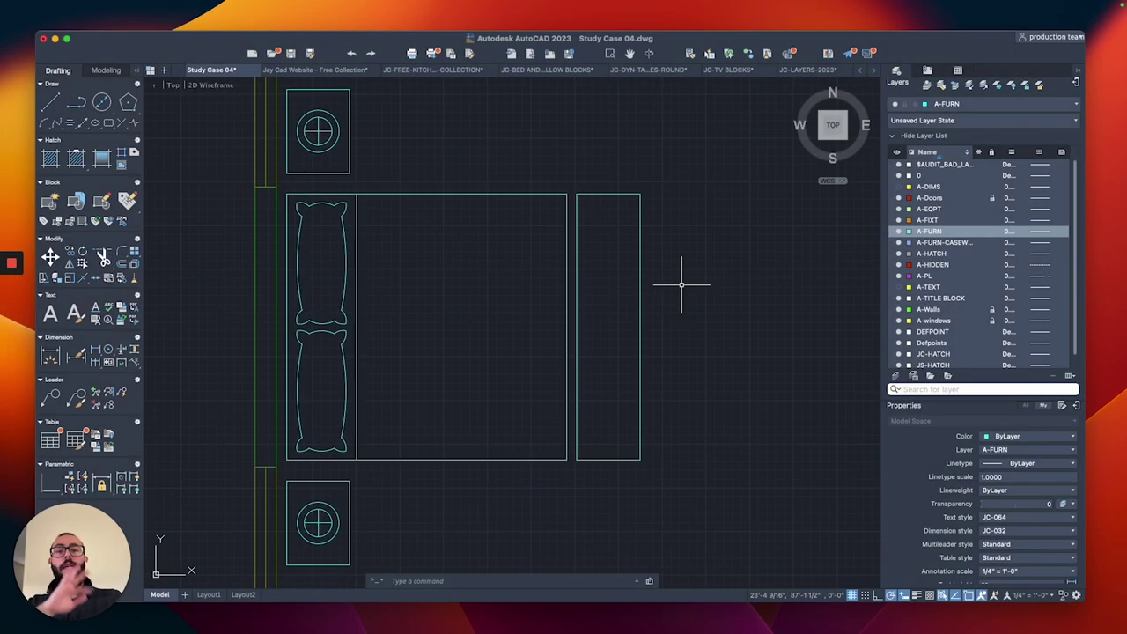
middle_drag(600, 219, 593, 249)
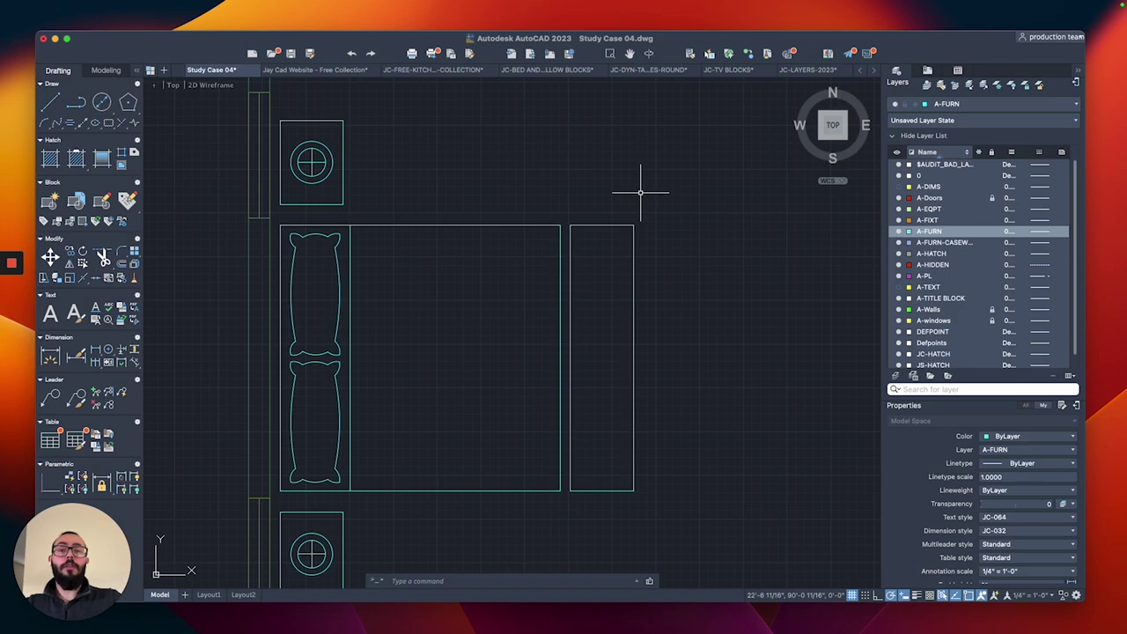
text(F)
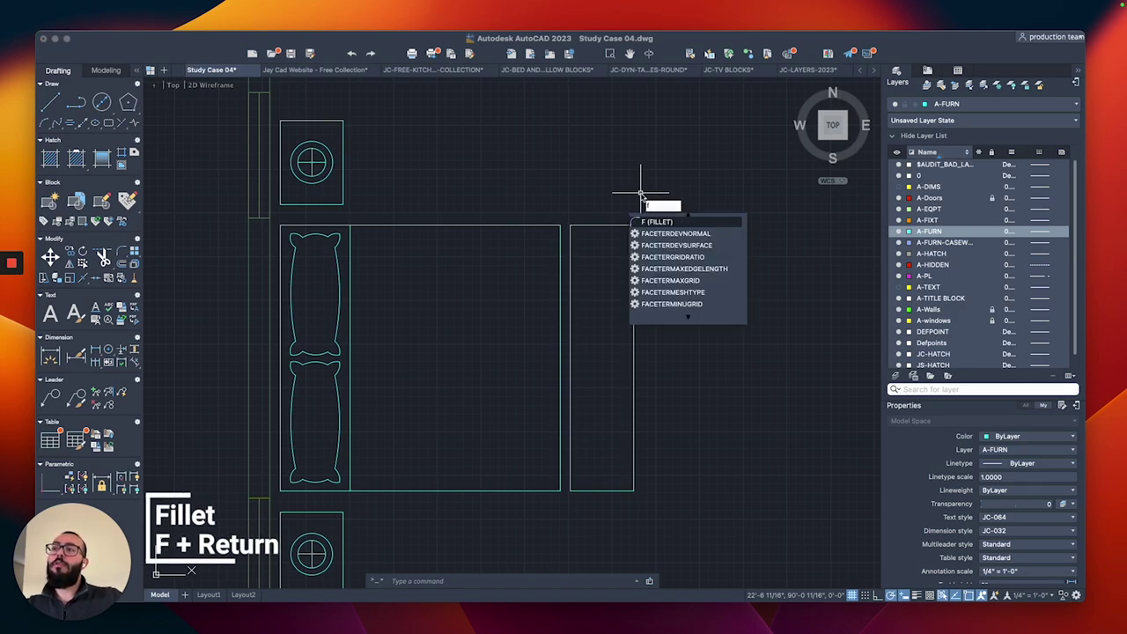
key(Return)
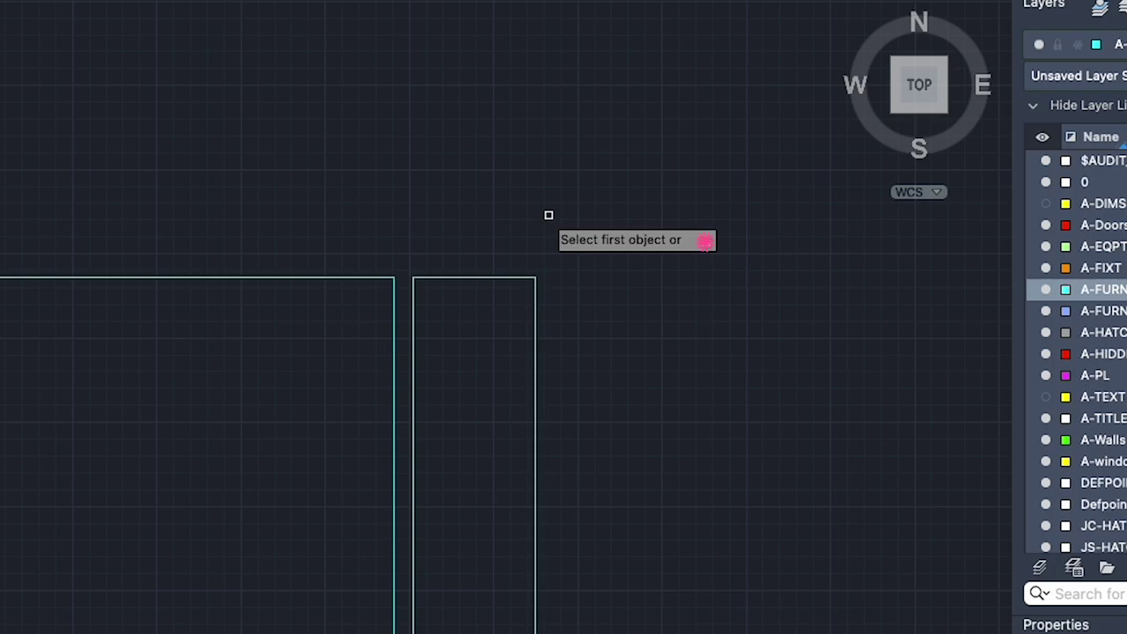
click(705, 241)
key(Down)
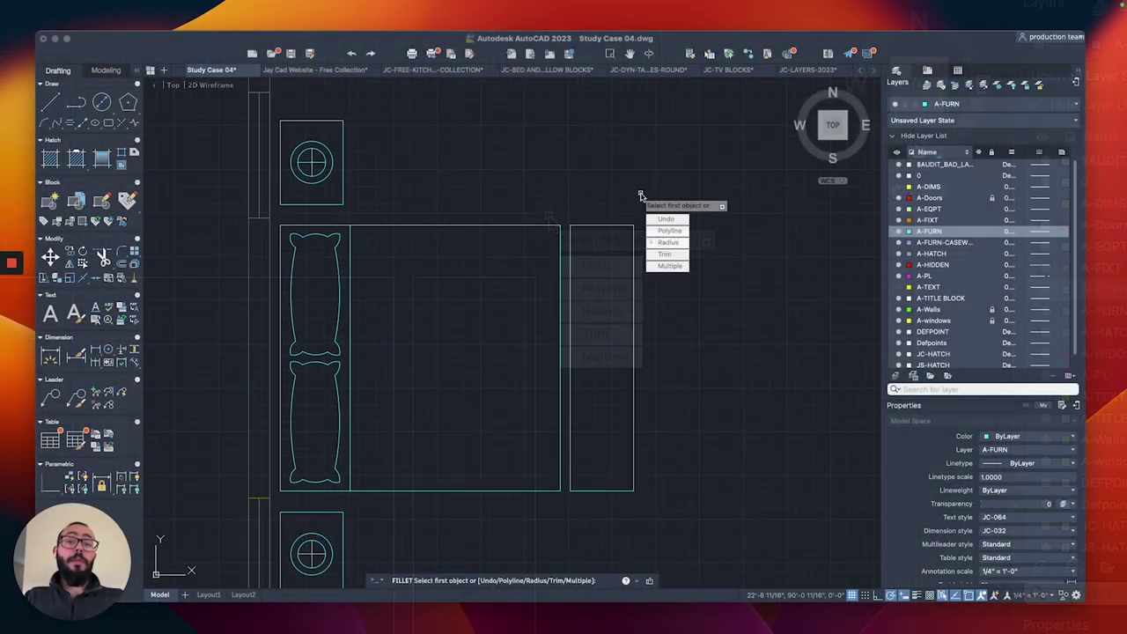
key(Return)
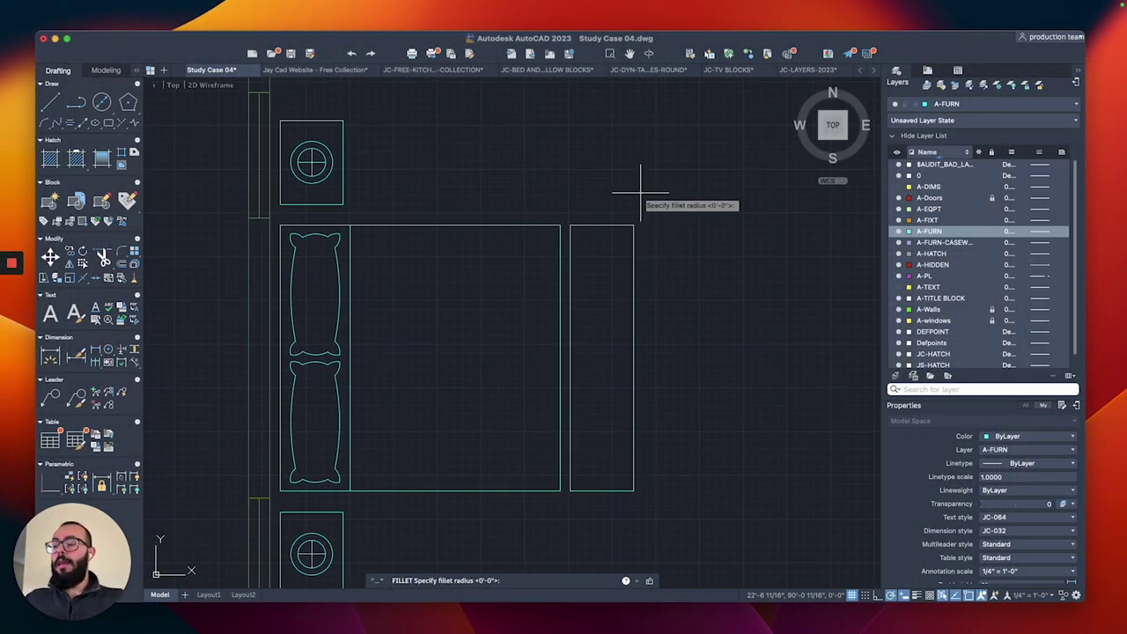
text(3)
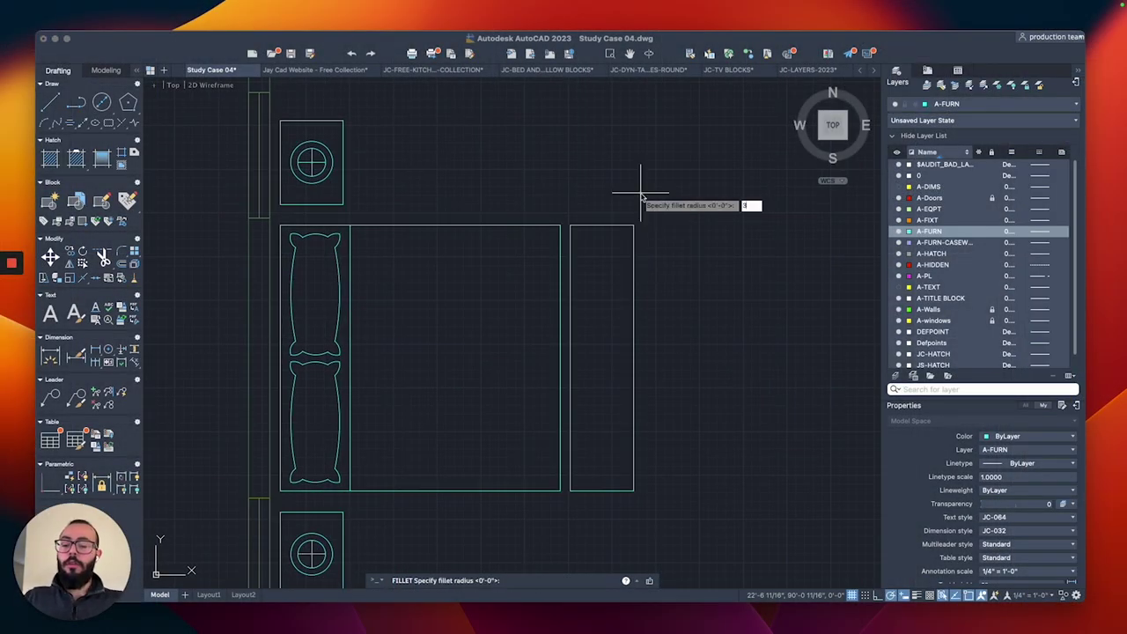
key(Return)
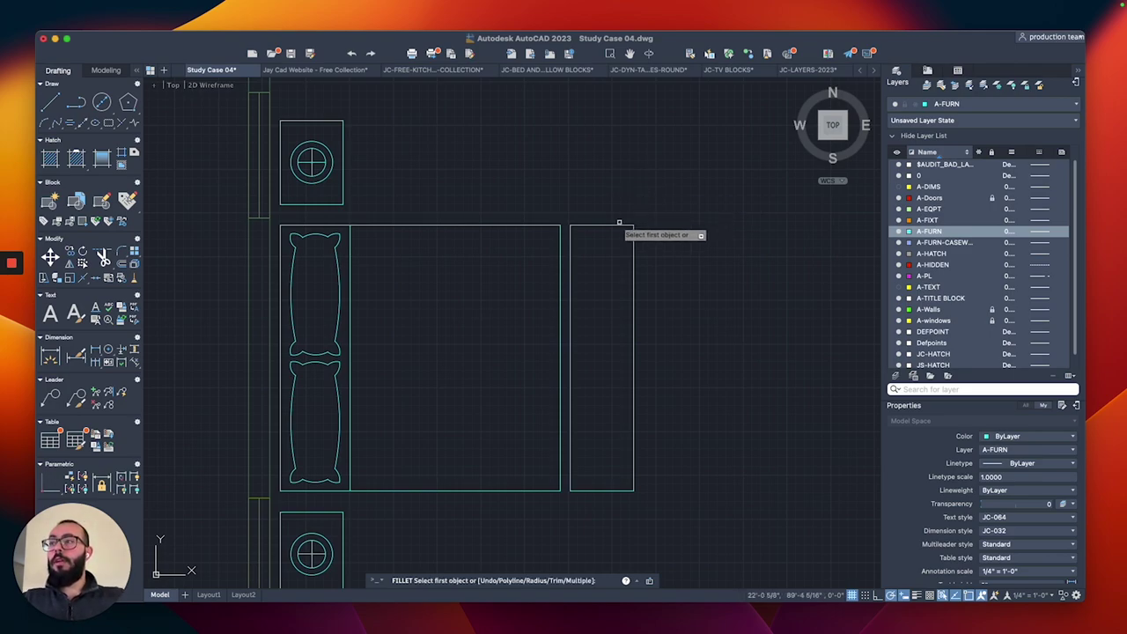
click(621, 227)
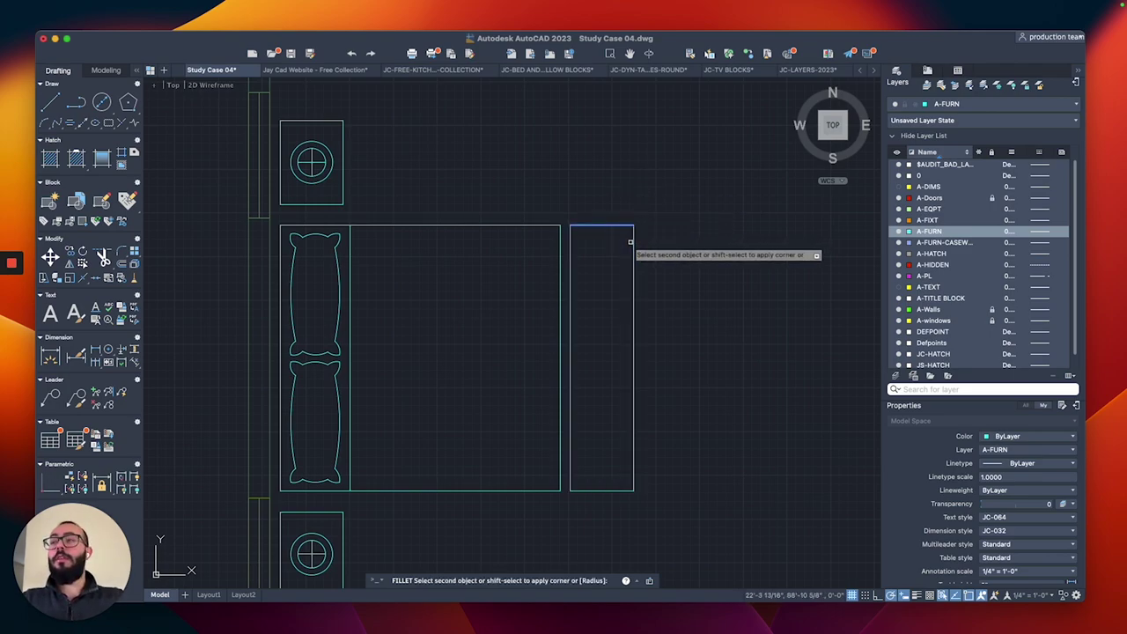
middle_drag(587, 238, 607, 214)
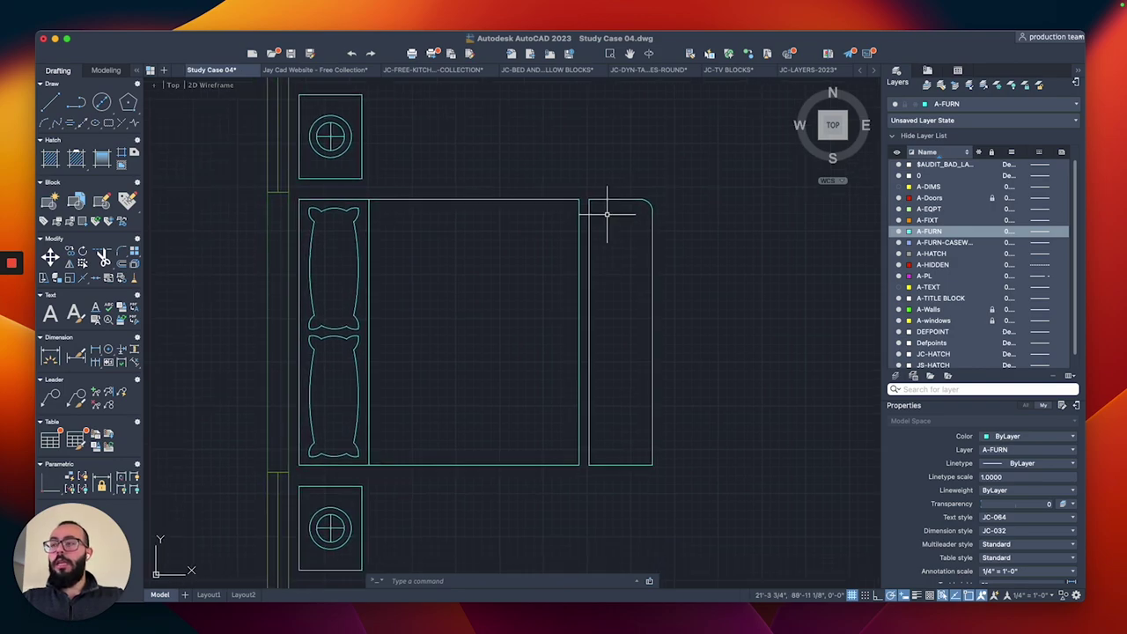
Fillet the remaining three corners of the foot-of-bed rectangle with the same 3-inch radius.
key(space)
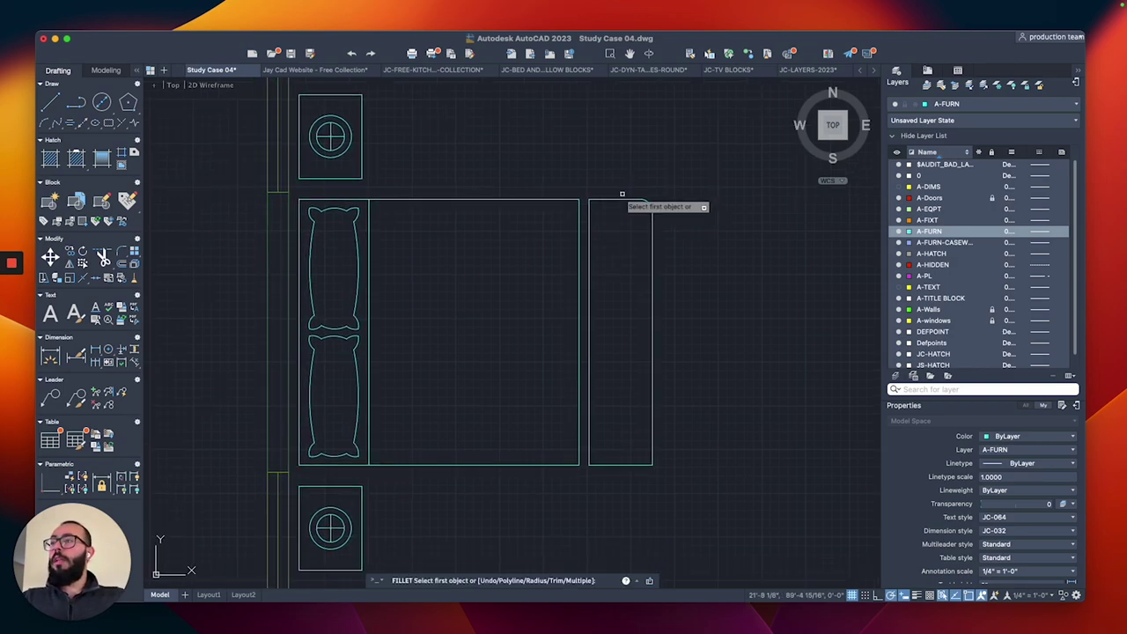
click(619, 199)
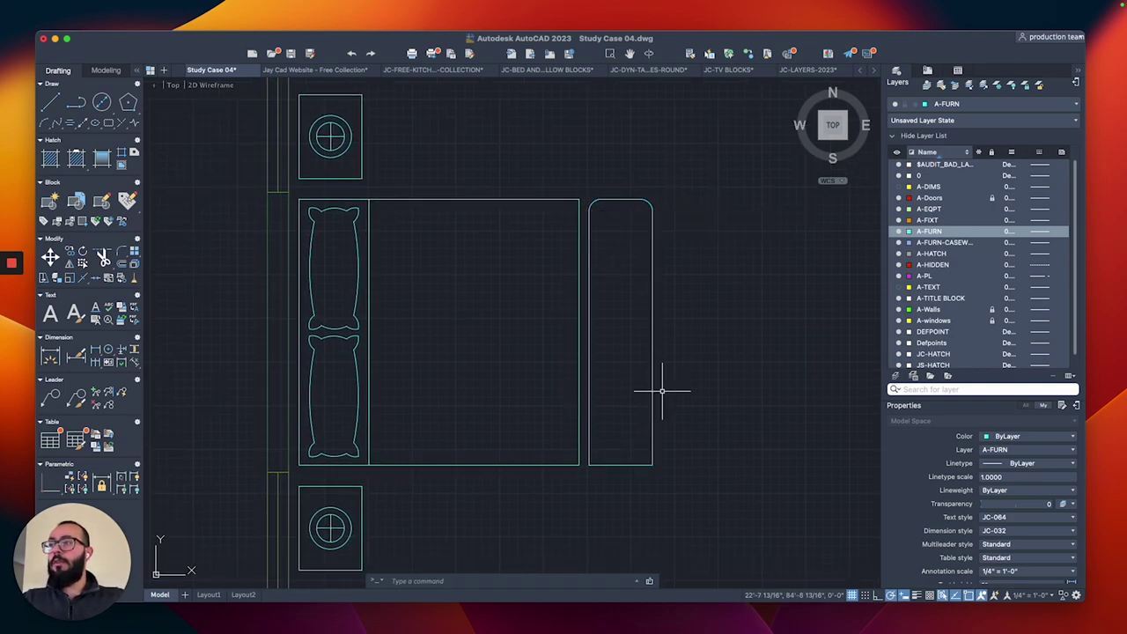
click(634, 465)
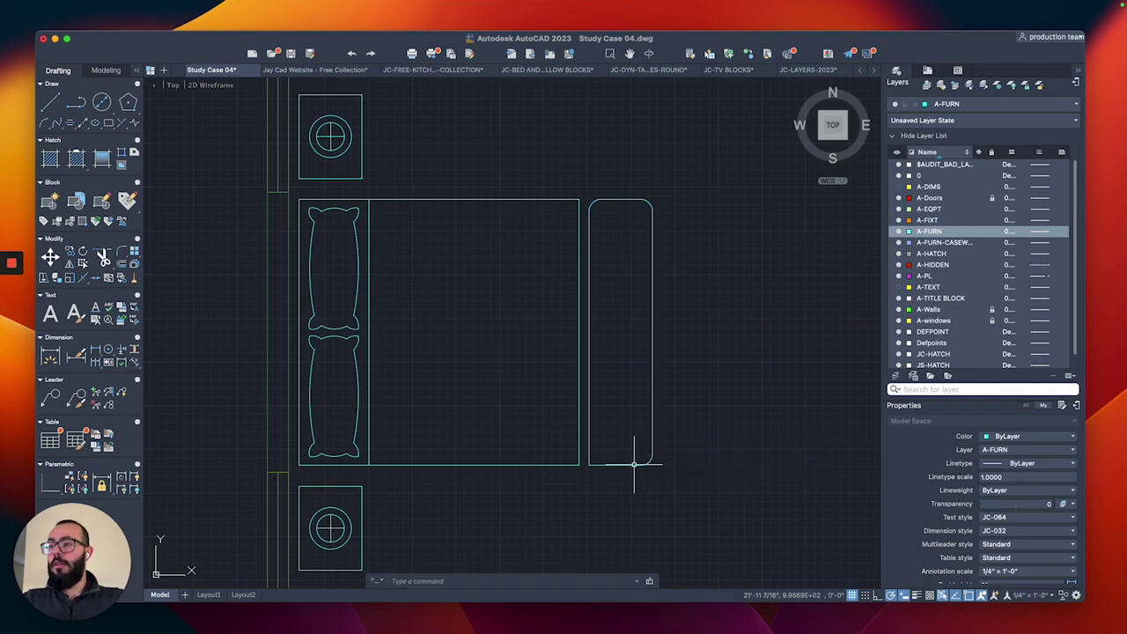
key(space)
click(602, 465)
click(589, 450)
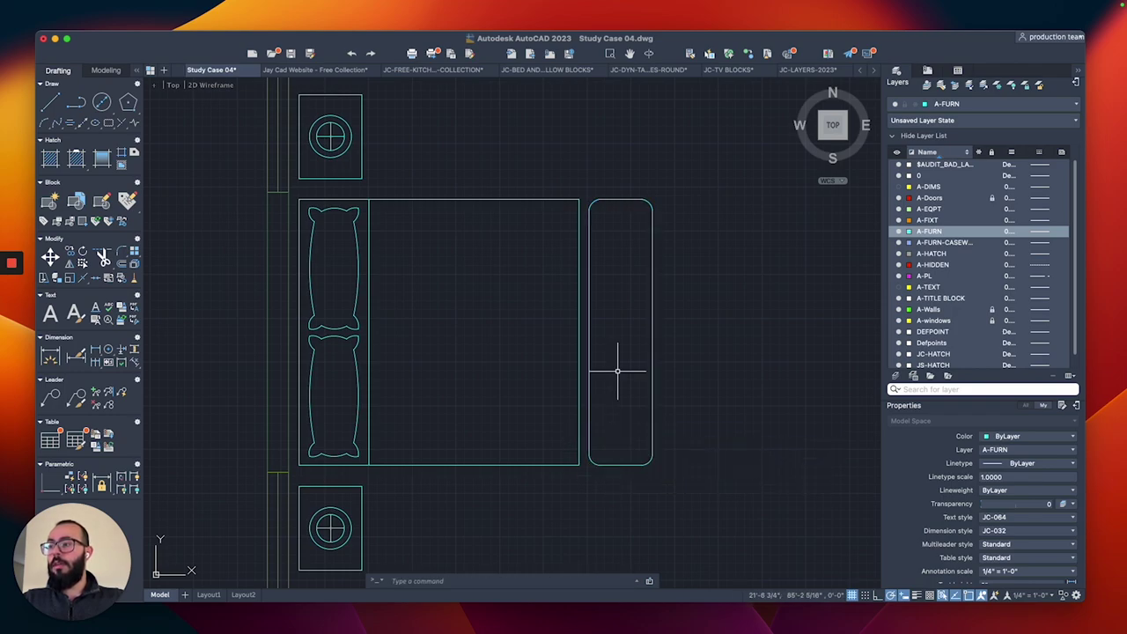
Look through the block sheets beside the floor plan for the large armchair in the chairs plan collection.
scroll(625, 352, down, 4)
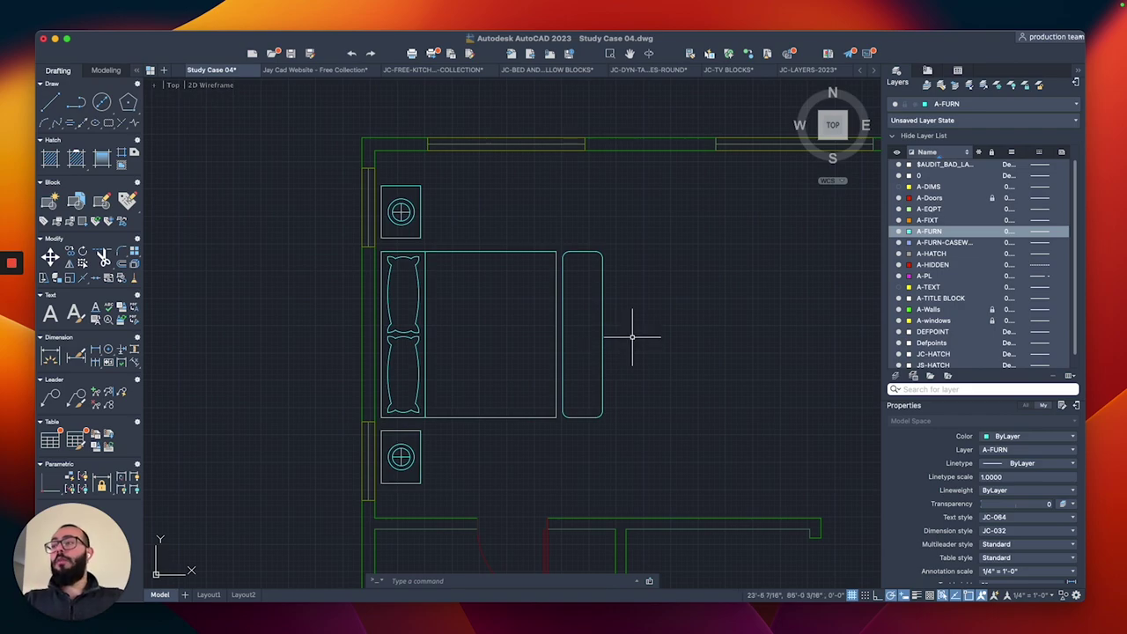
middle_drag(632, 336, 545, 303)
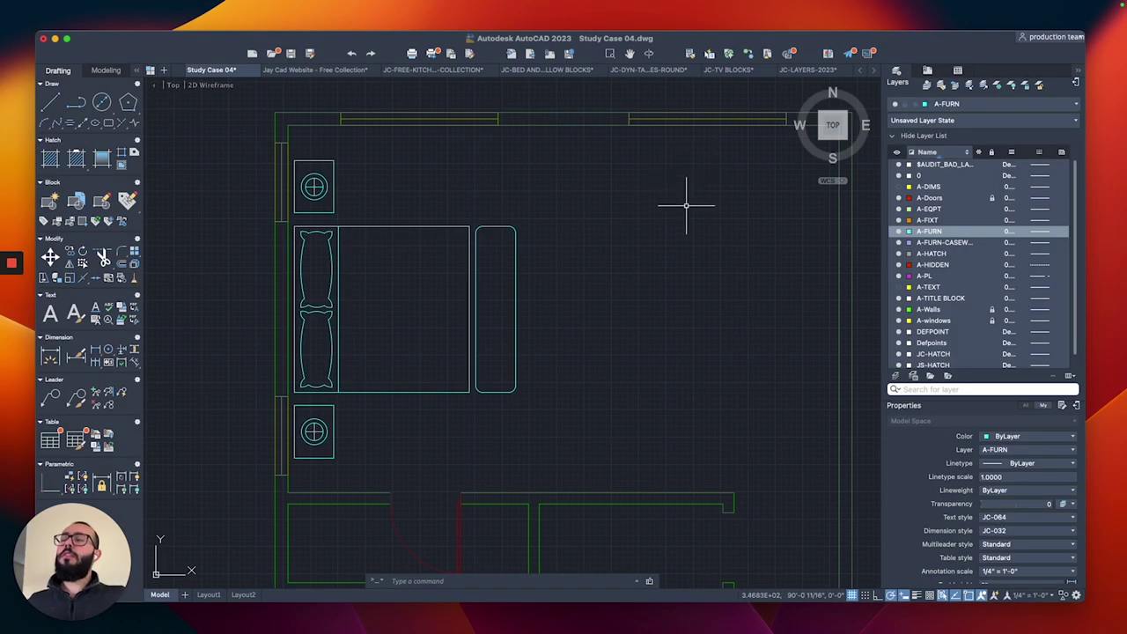
scroll(686, 205, down, 5)
scroll(476, 216, down, 5)
middle_drag(418, 227, 723, 200)
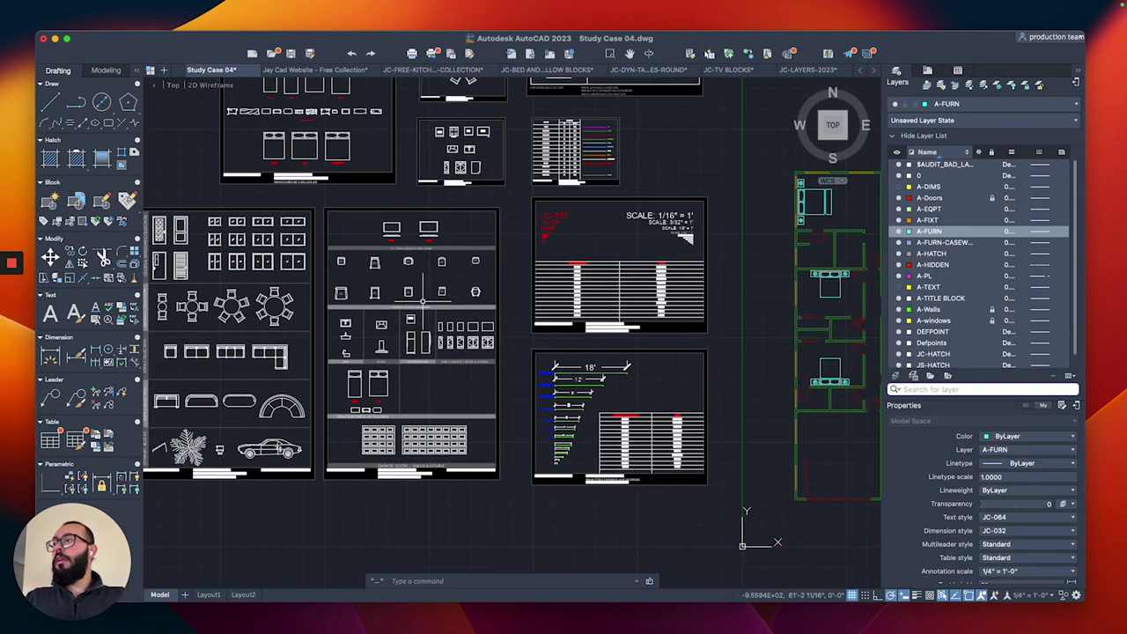
middle_drag(423, 300, 502, 298)
scroll(502, 298, up, 4)
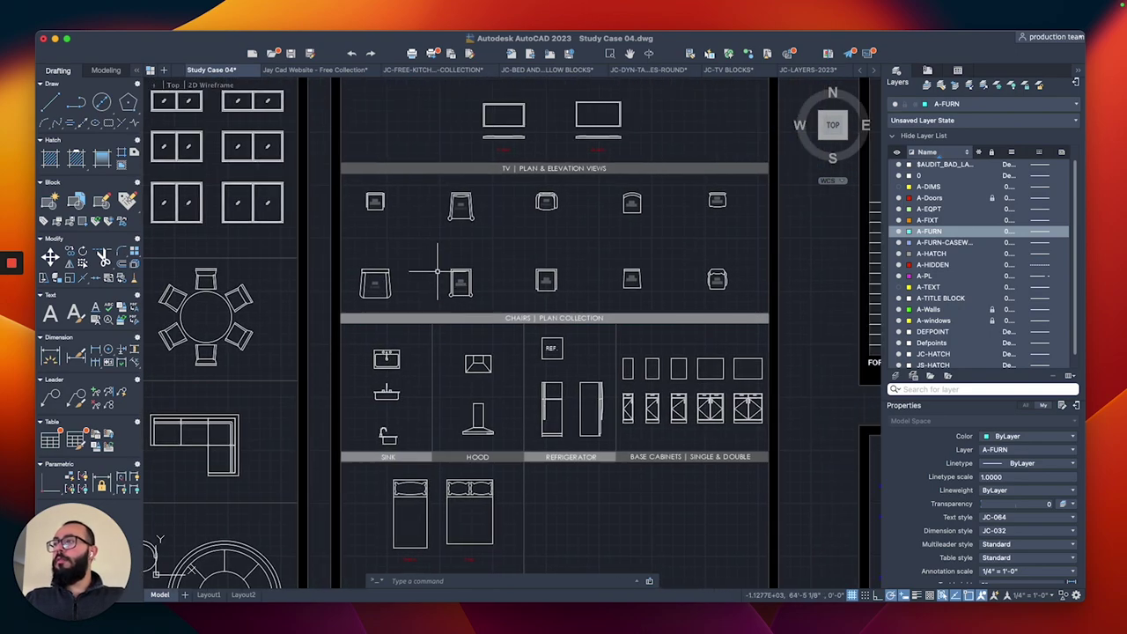
scroll(385, 279, up, 4)
scroll(384, 279, down, 4)
scroll(385, 279, up, 4)
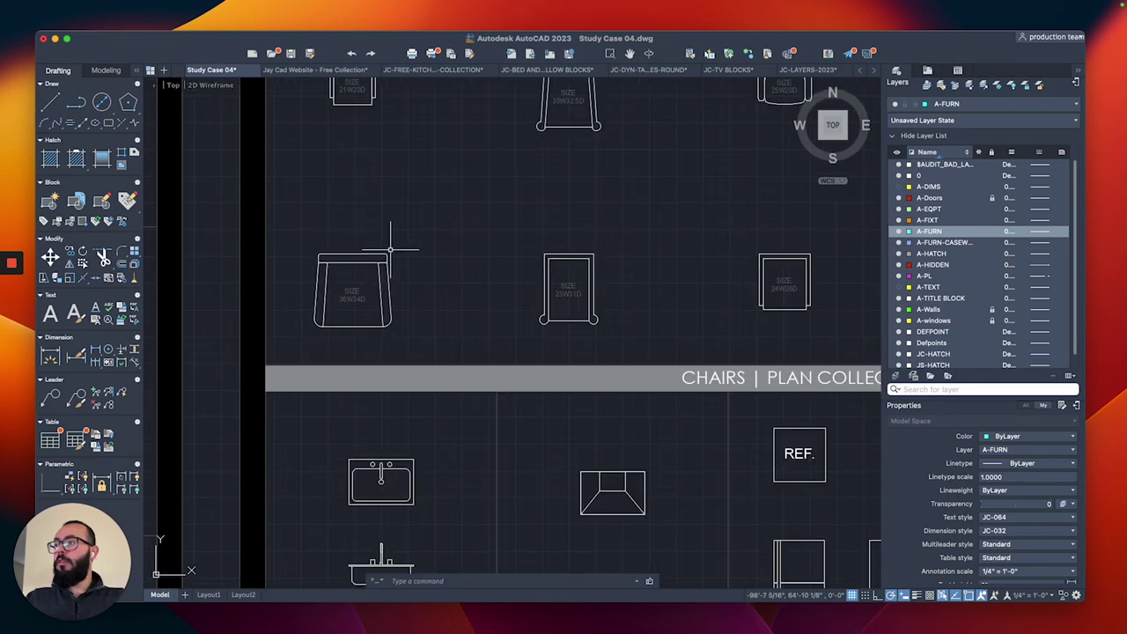
Examine the large armchair block and the size text inside it up close.
click(356, 296)
scroll(303, 283, up, 4)
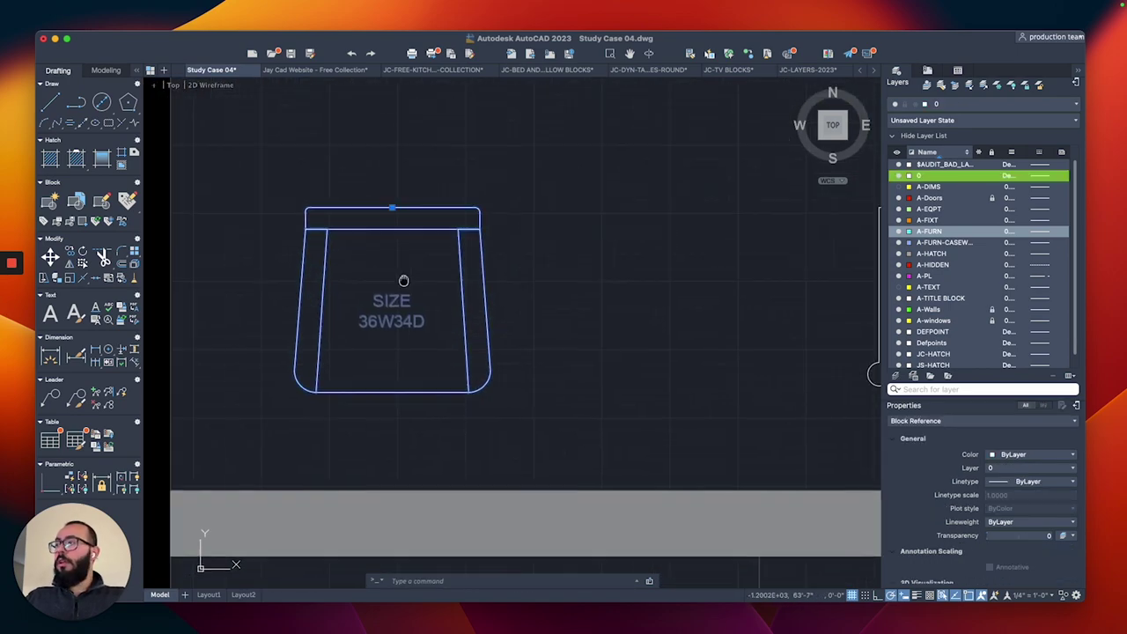
key(Escape)
scroll(388, 318, up, 4)
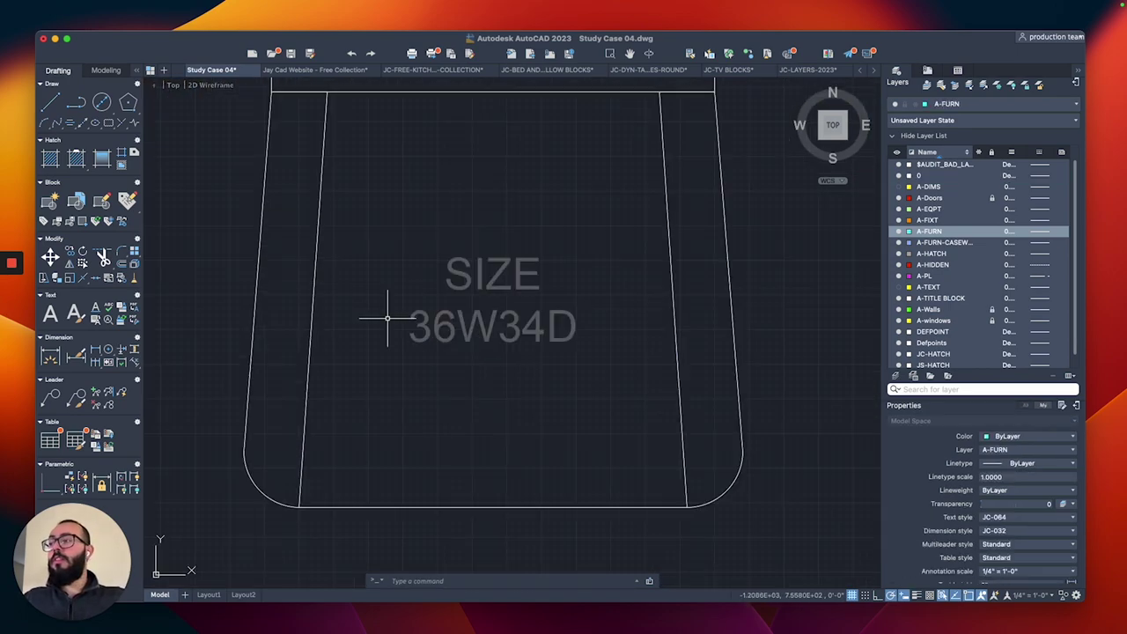
click(380, 232)
click(573, 395)
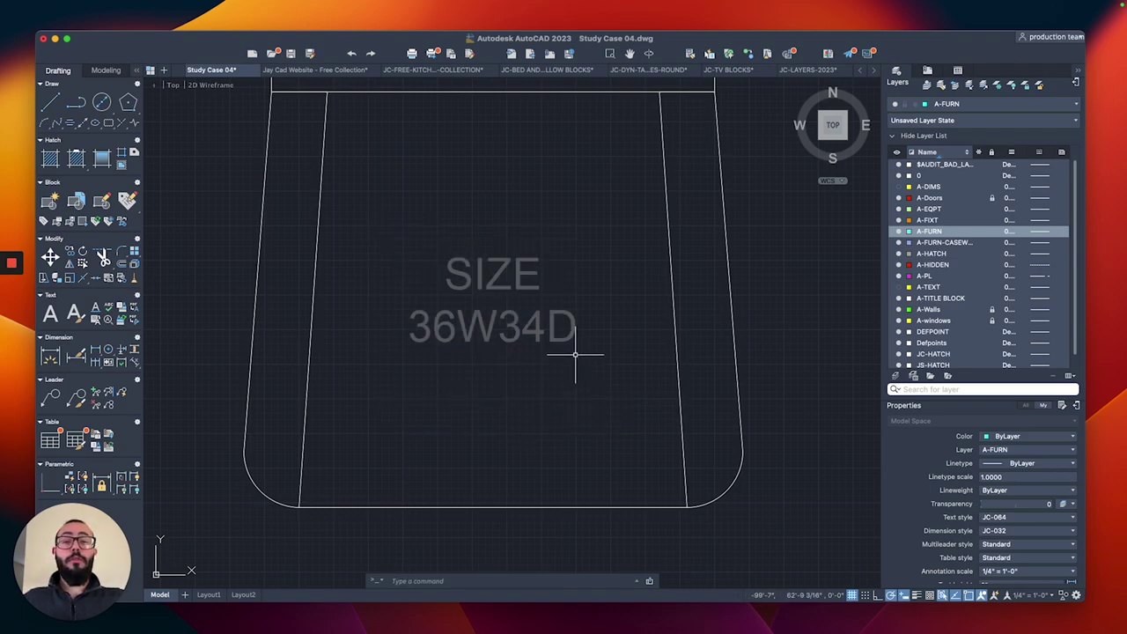
scroll(575, 355, down, 2)
click(453, 271)
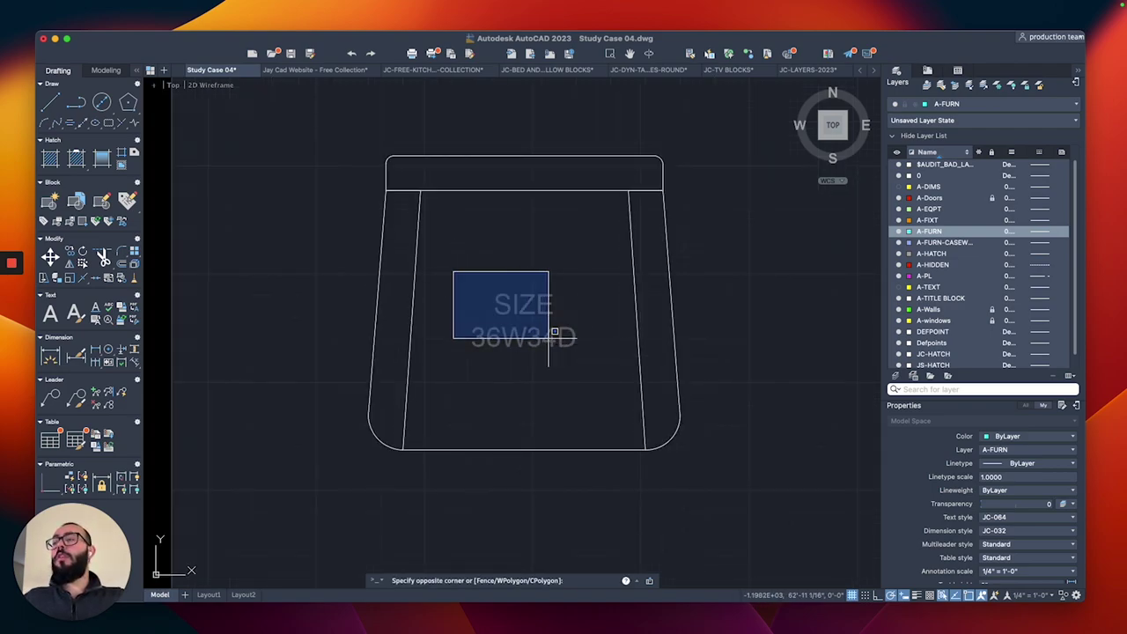
click(596, 384)
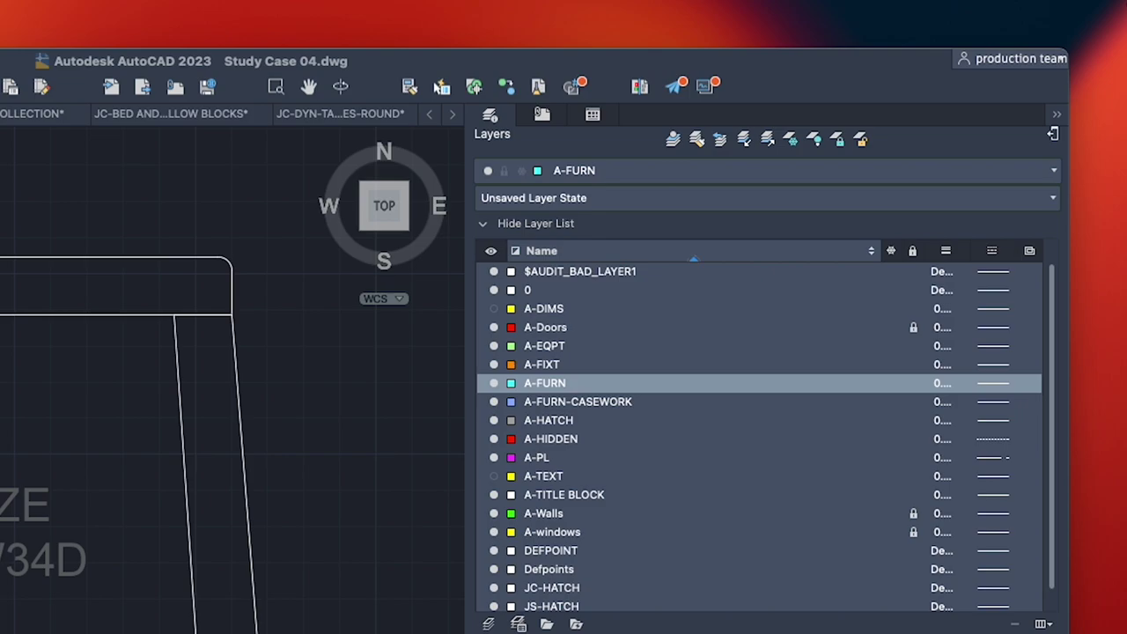
Add the Plot column to the layer list and highlight the DEFPOINT layer.
right_click(889, 254)
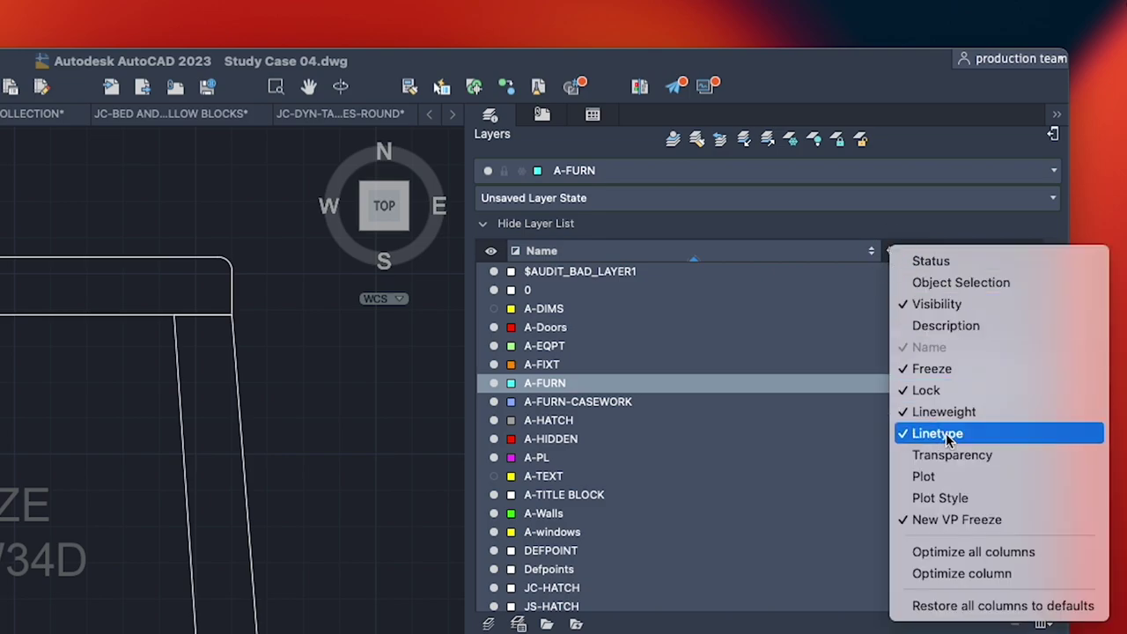
click(933, 477)
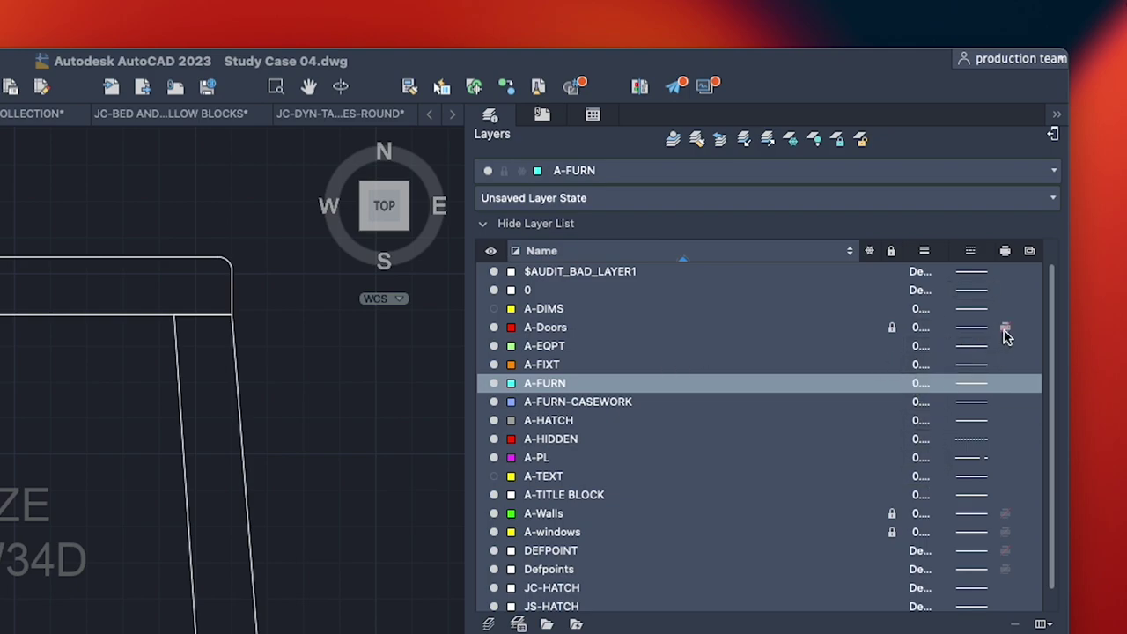
click(636, 334)
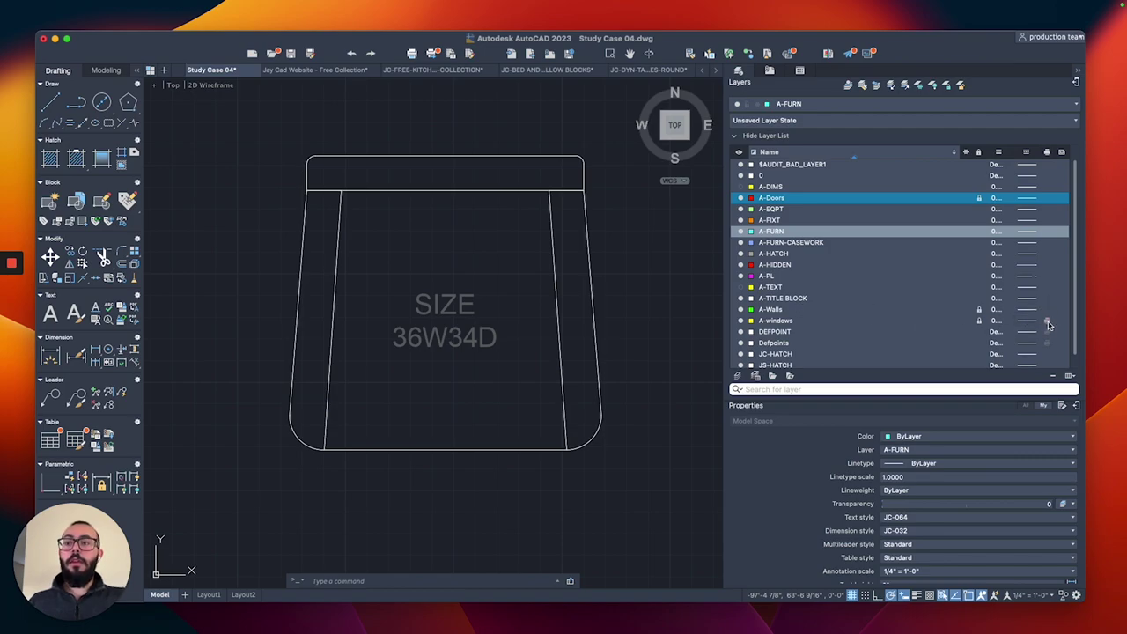
click(781, 335)
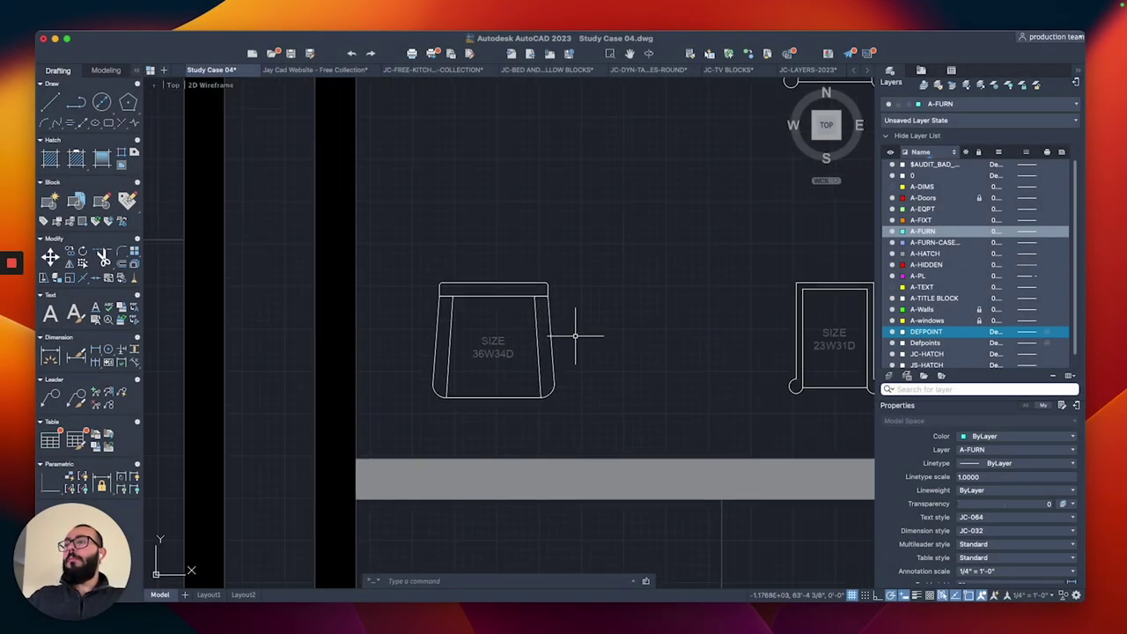
click(513, 350)
scroll(513, 345, down, 3)
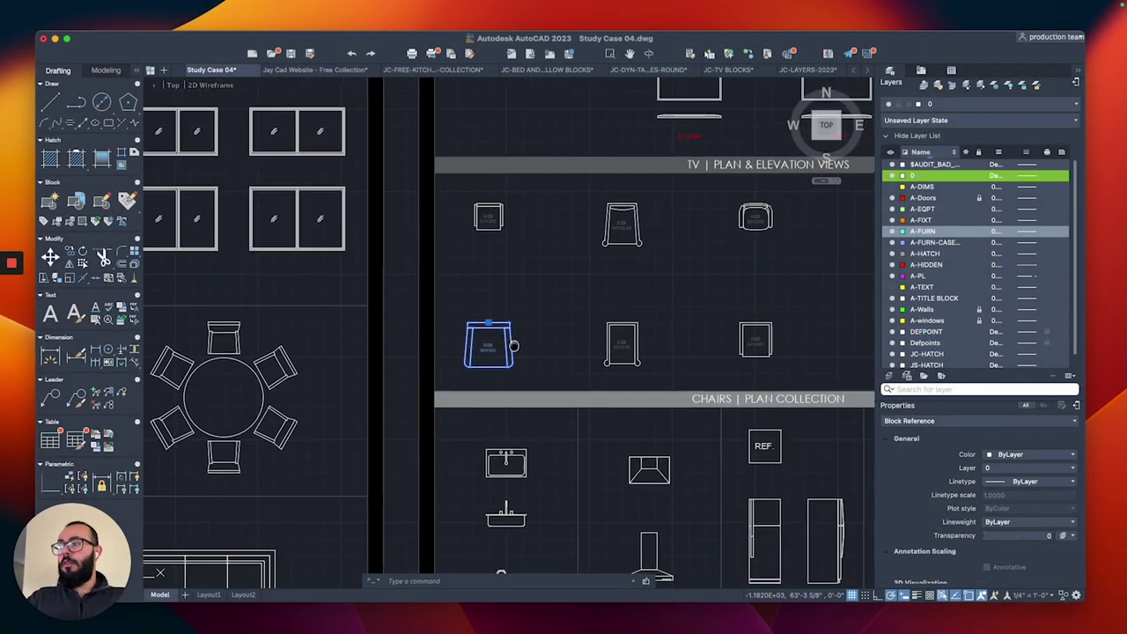
scroll(513, 345, up, 3)
text(co)
key(Return)
click(481, 308)
scroll(480, 304, down, 3)
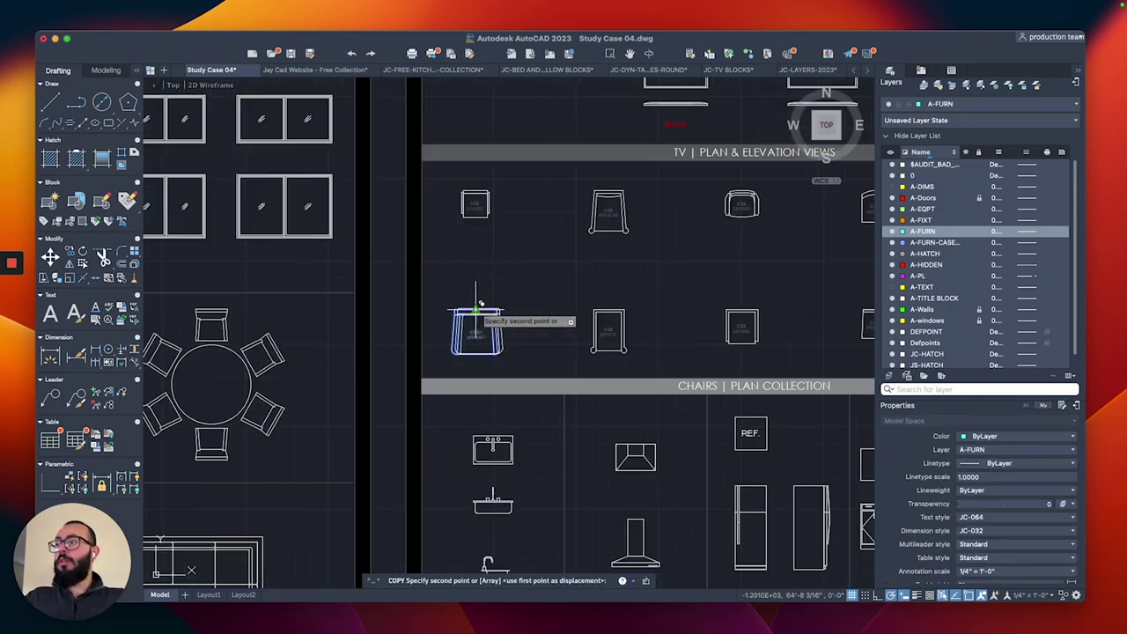
scroll(480, 304, down, 6)
scroll(696, 255, up, 6)
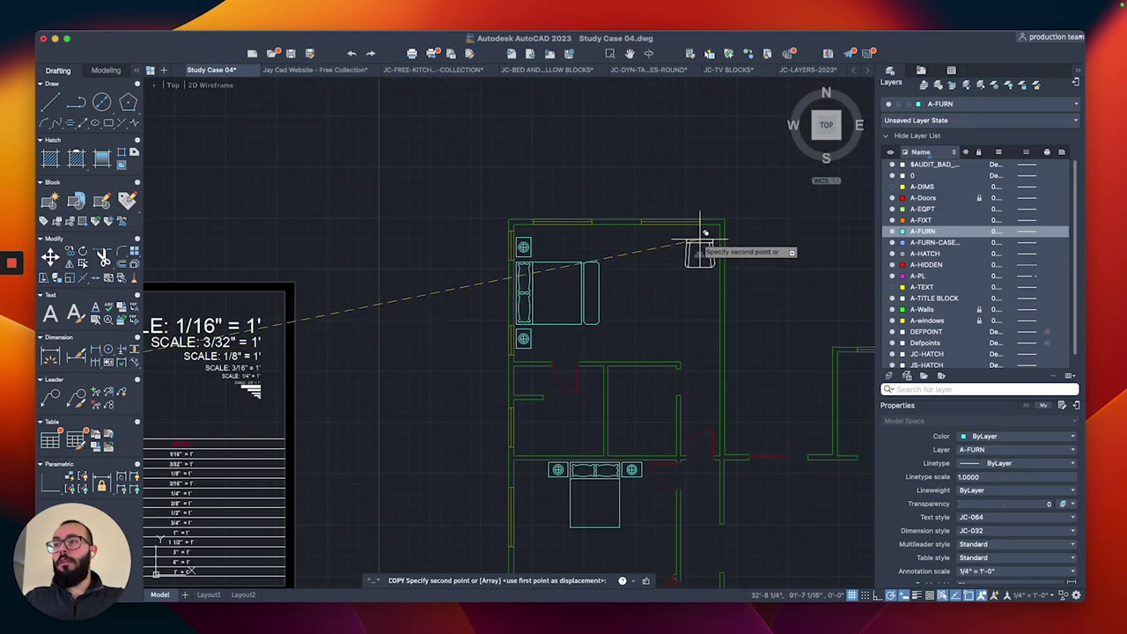
scroll(701, 232, up, 3)
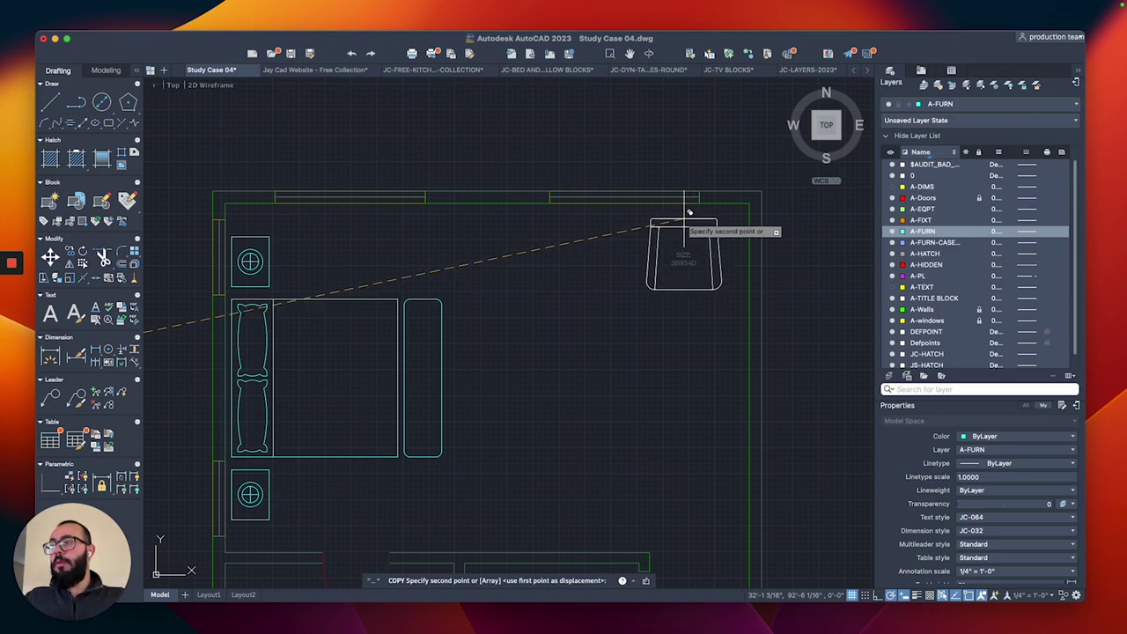
scroll(690, 212, down, 5)
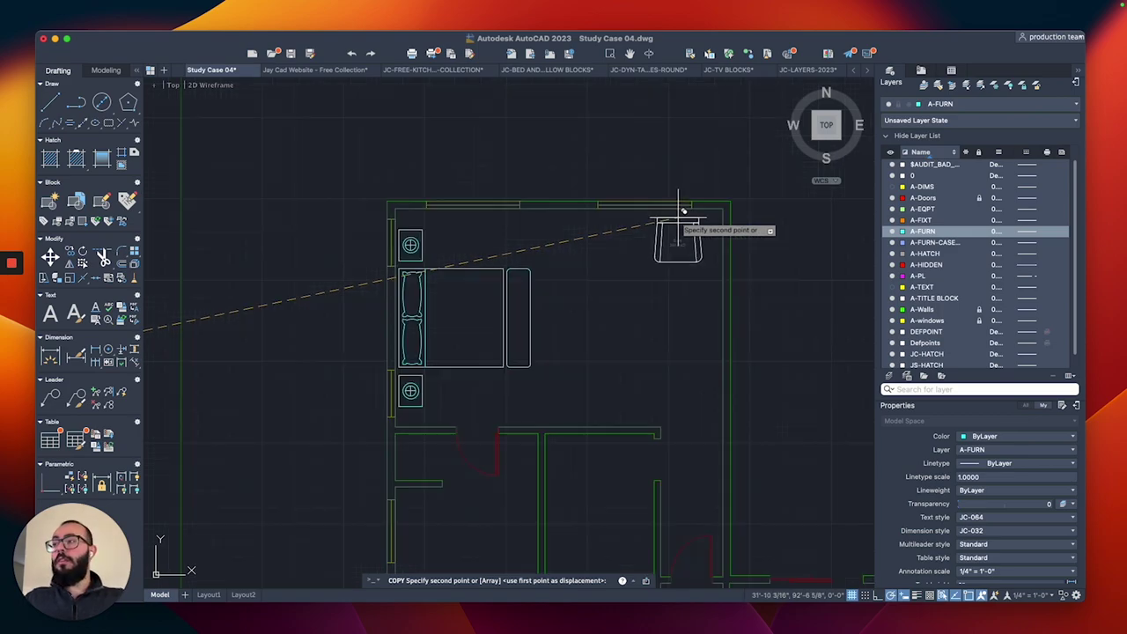
key(Escape)
Look through the chairs plan collection in the block sheets for a different bedroom chair.
scroll(486, 252, down, 5)
middle_drag(373, 282, 521, 233)
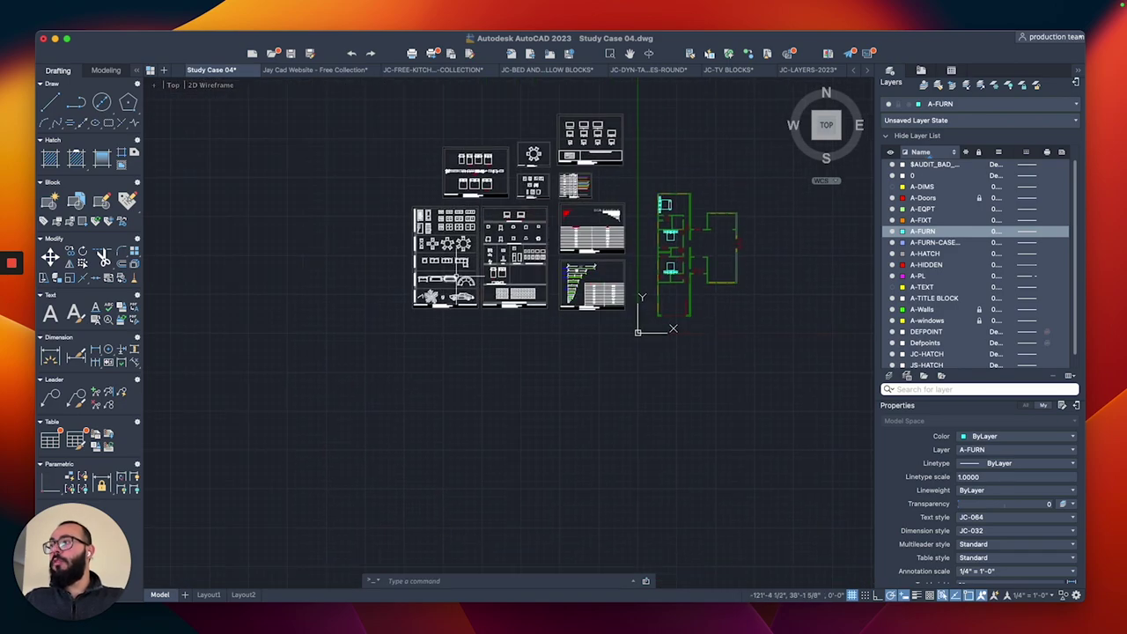
scroll(459, 272, up, 3)
middle_drag(439, 263, 513, 291)
scroll(660, 236, up, 5)
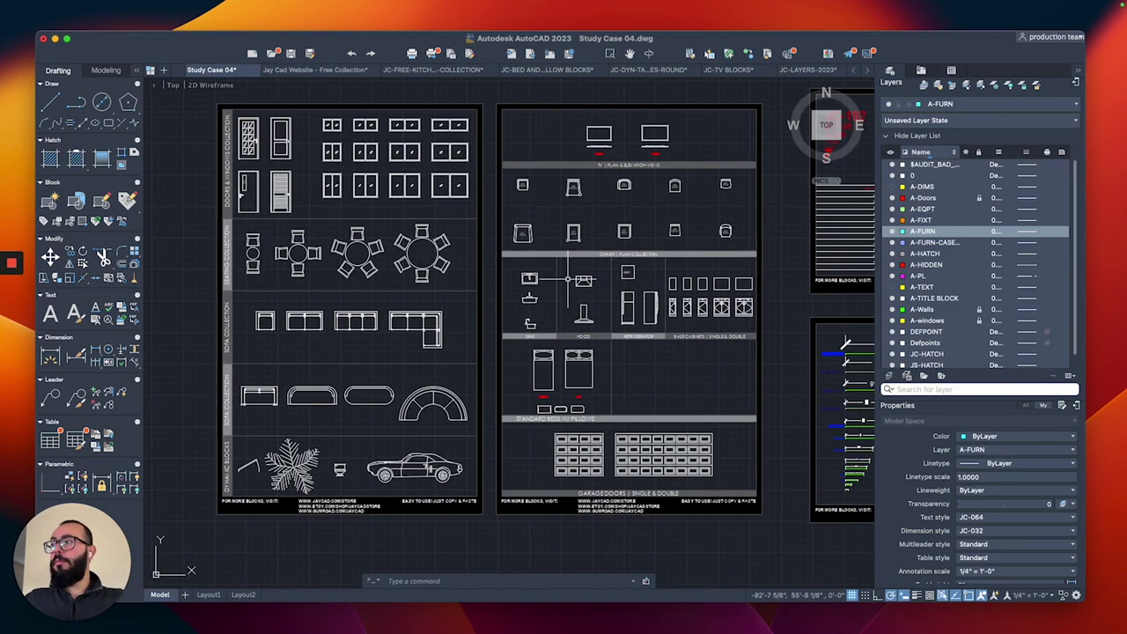
scroll(573, 275, up, 5)
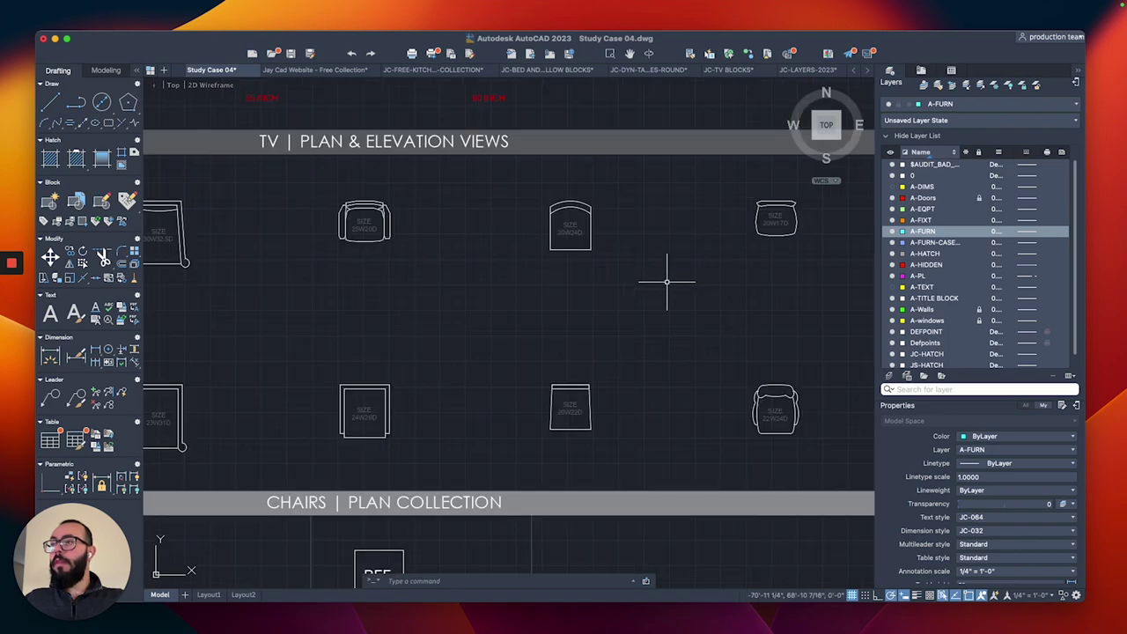
scroll(716, 315, up, 3)
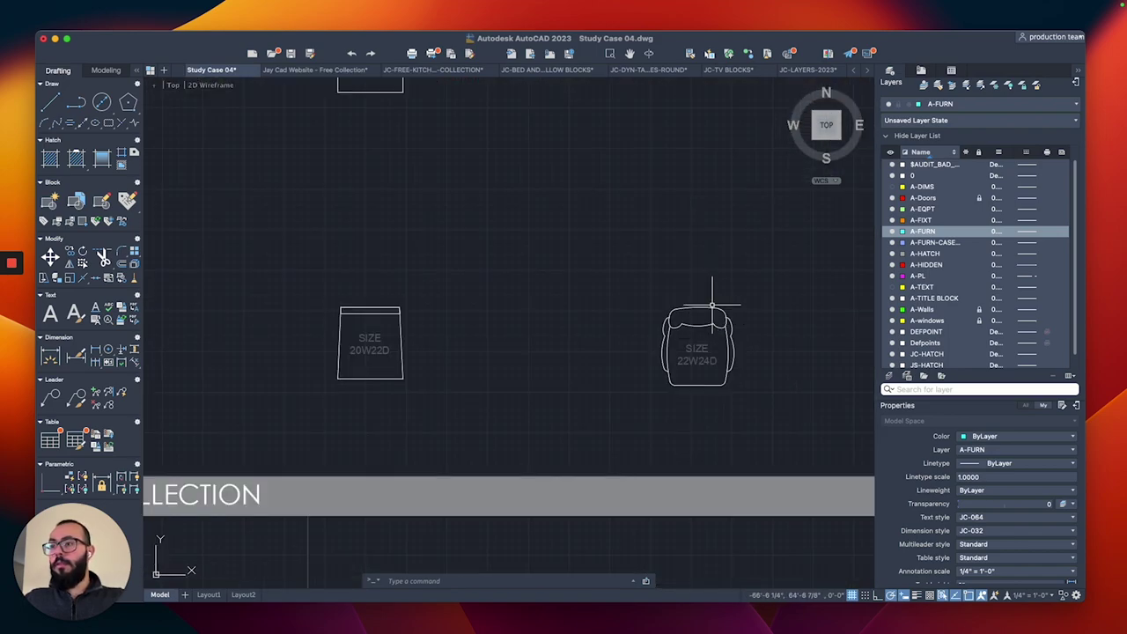
scroll(616, 315, down, 5)
scroll(530, 282, up, 5)
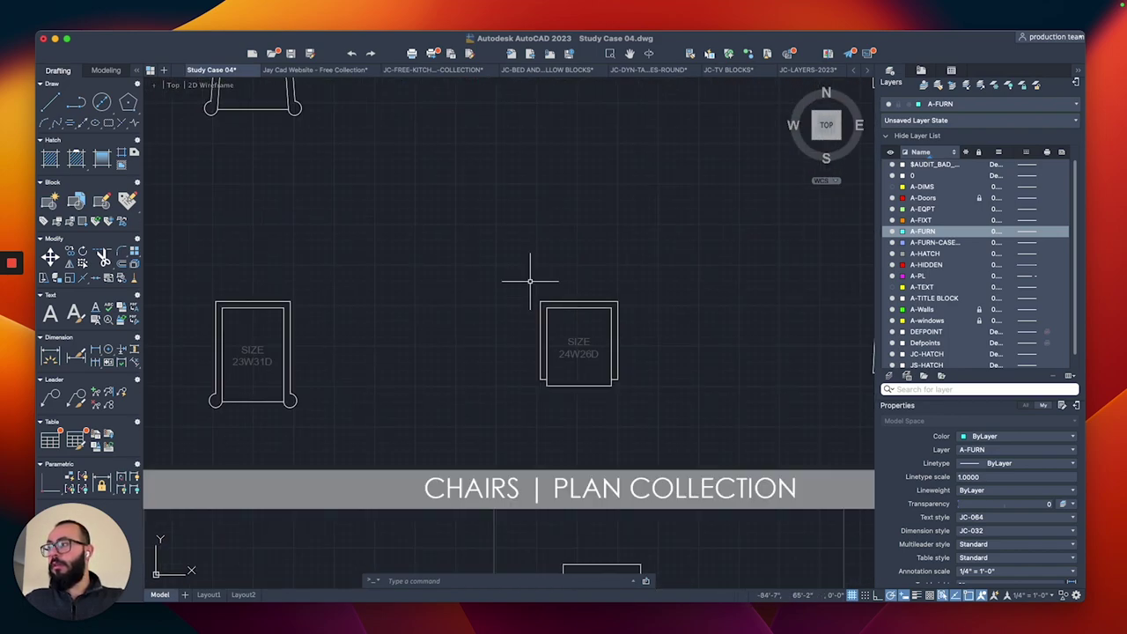
Copy the 24W26D chair block from the chairs plan collection into the bedroom corner beside the window on the far side from the bed.
click(547, 335)
text(co)
key(Return)
click(576, 301)
scroll(566, 307, down, 5)
scroll(568, 315, down, 5)
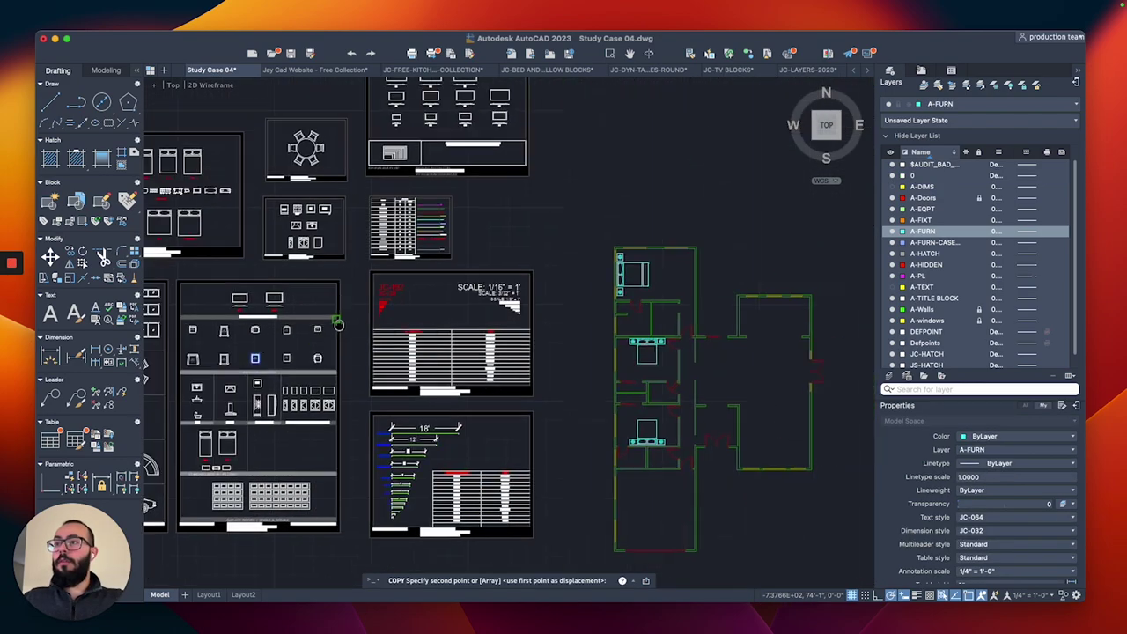
scroll(561, 281, up, 10)
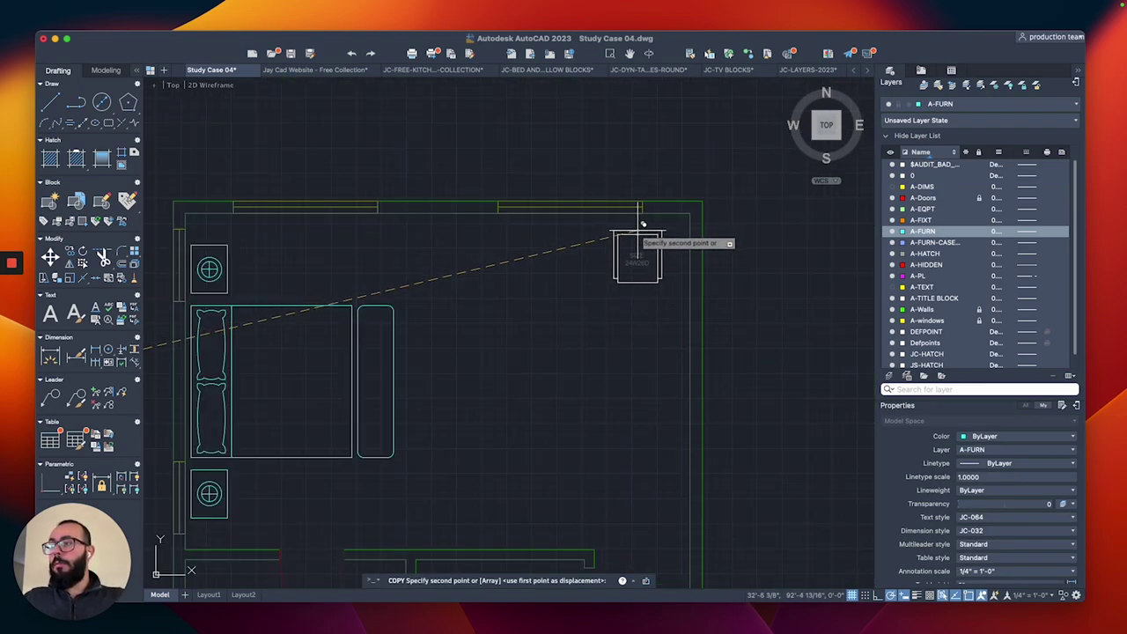
click(640, 220)
scroll(640, 222, up, 4)
key(Return)
Rotate the copied 24W26D chair by 15 degrees about the midpoint of its back edge.
click(634, 286)
text(ro)
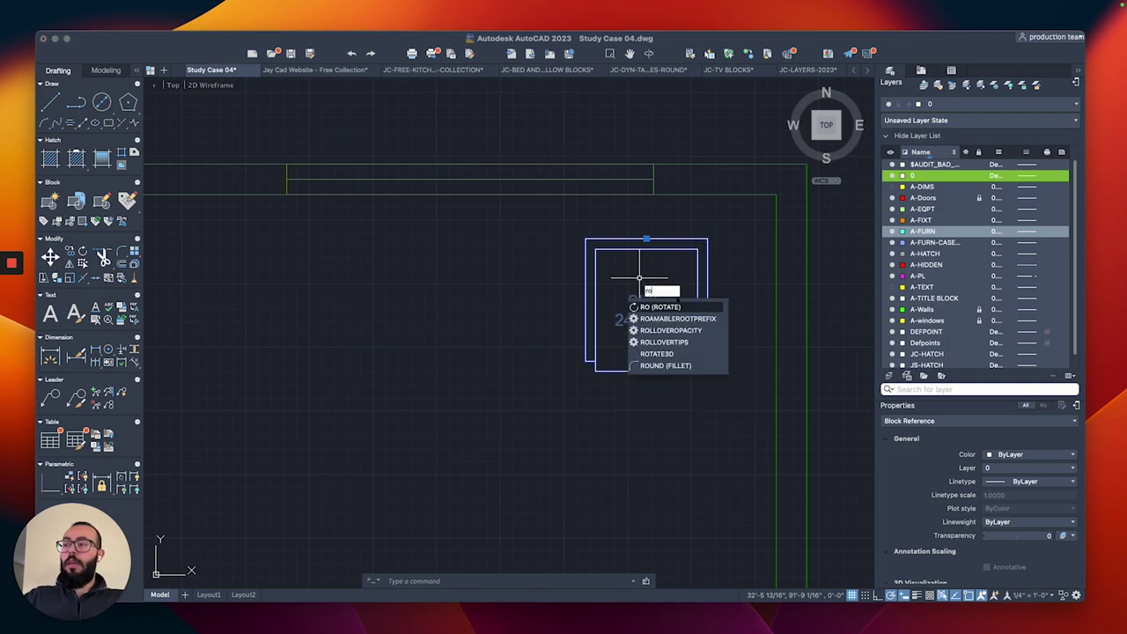
key(Return)
click(646, 239)
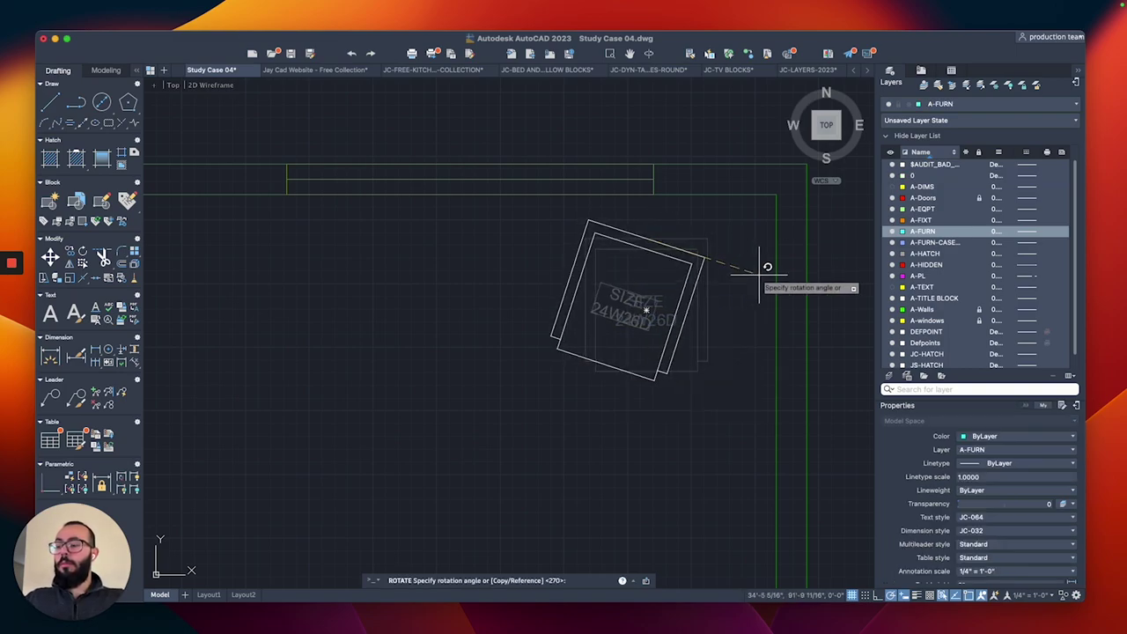
text(15)
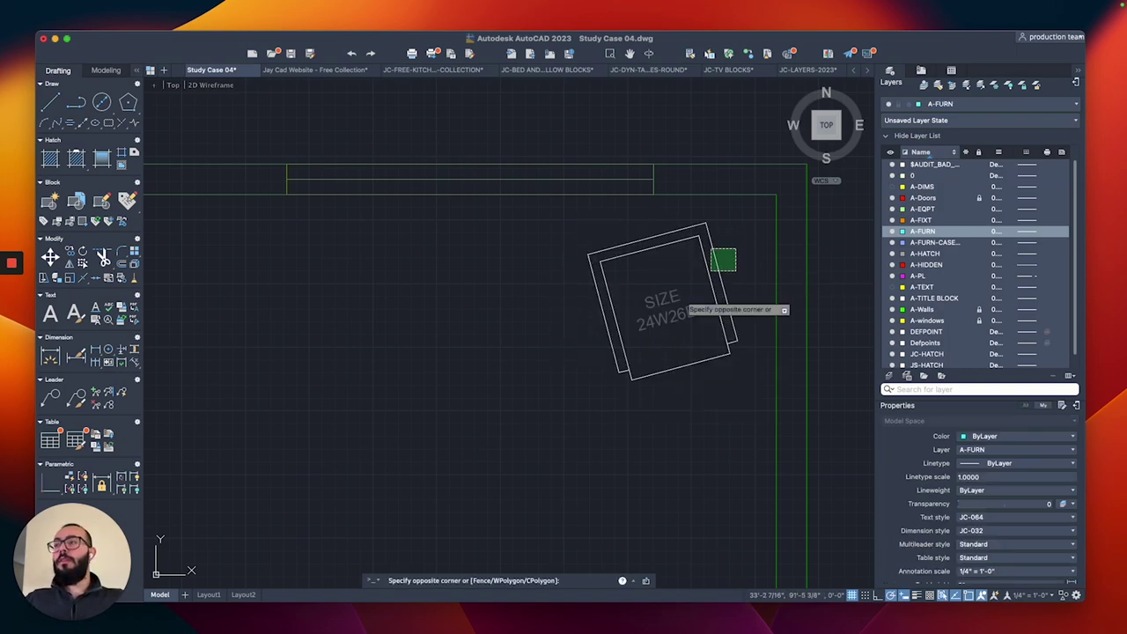
key(Return)
Move the rotated chair horizontally about 6 feet toward the bed, to the other side of the window.
scroll(659, 350, down, 2)
text(m)
key(Return)
click(688, 412)
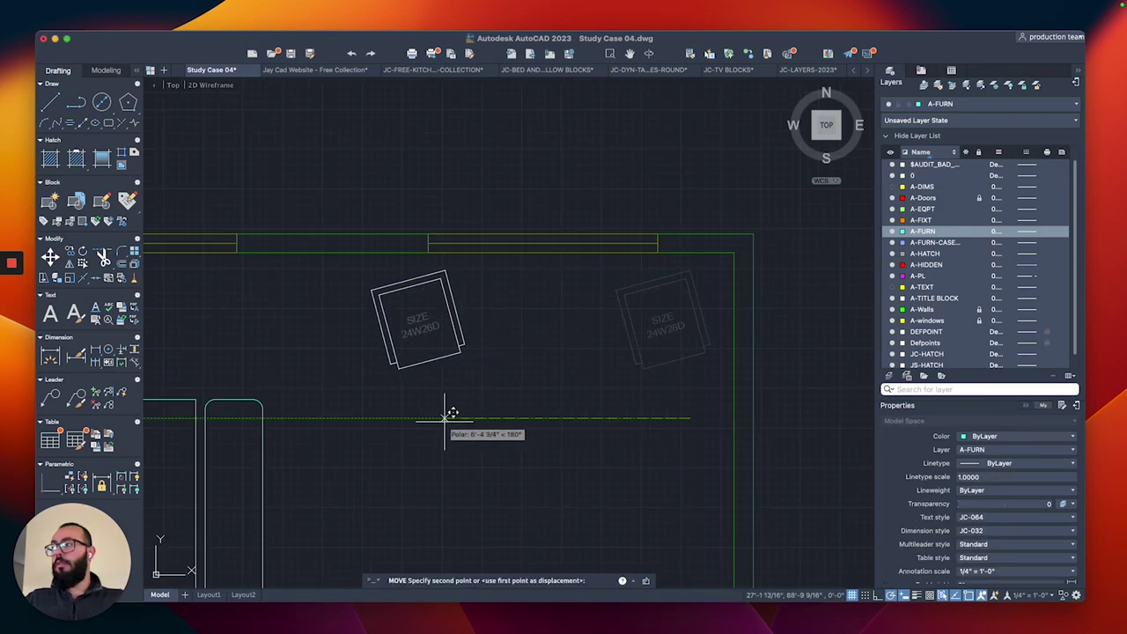
click(451, 413)
Mirror the chair about a vertical axis through the window's midpoint, keeping the original chair.
click(480, 315)
text(m)
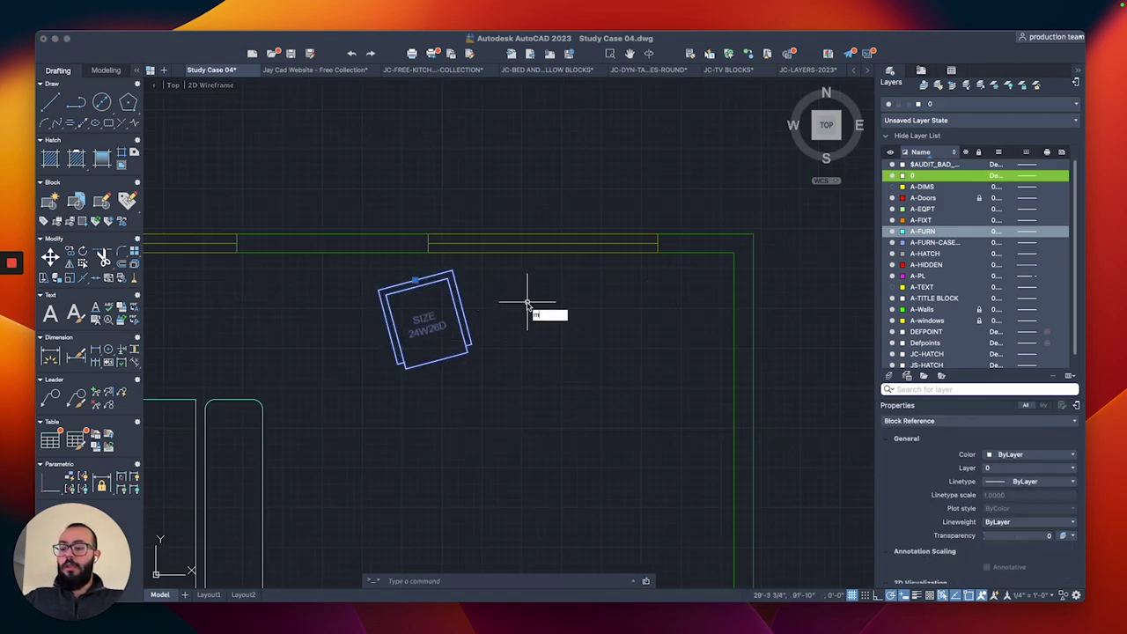
text(i)
key(Return)
click(542, 253)
click(541, 269)
key(Return)
scroll(540, 271, down, 2)
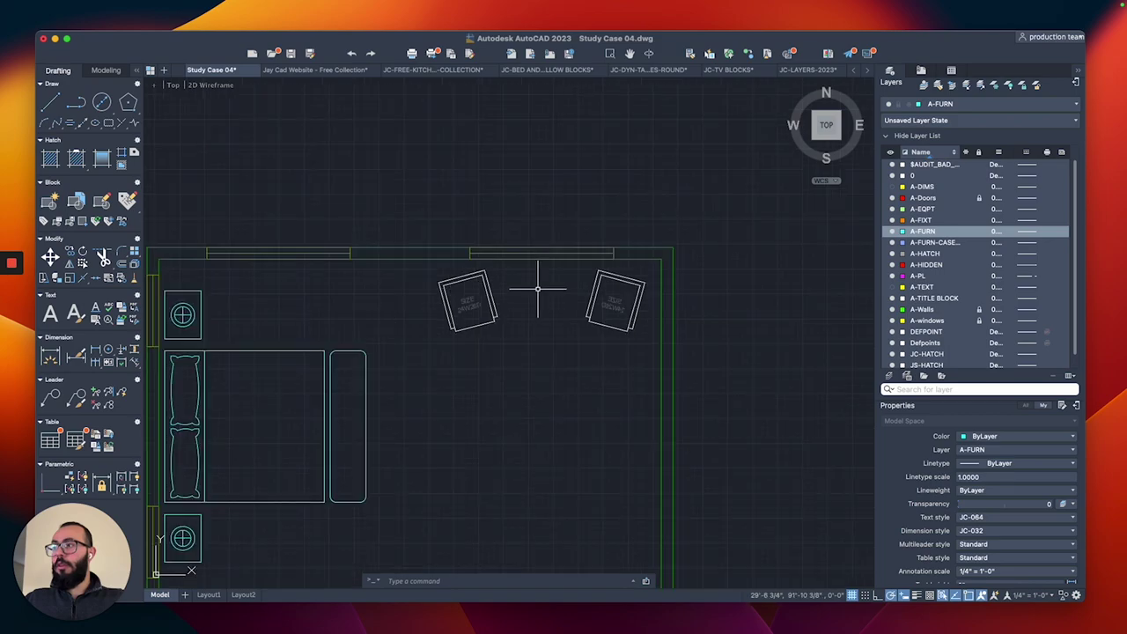
scroll(538, 287, up, 3)
text(c)
key(Return)
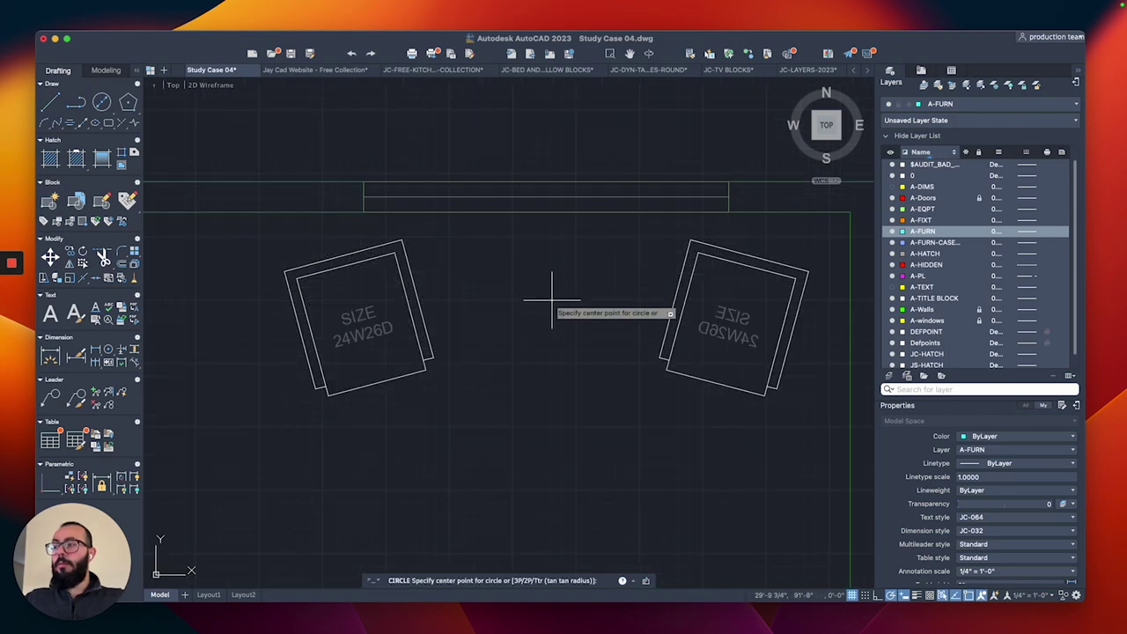
key(Escape)
Draw a vertical guide polyline about 3'-1" long from the window's midpoint on the inner wall face down between the two chairs.
text(pl)
key(Return)
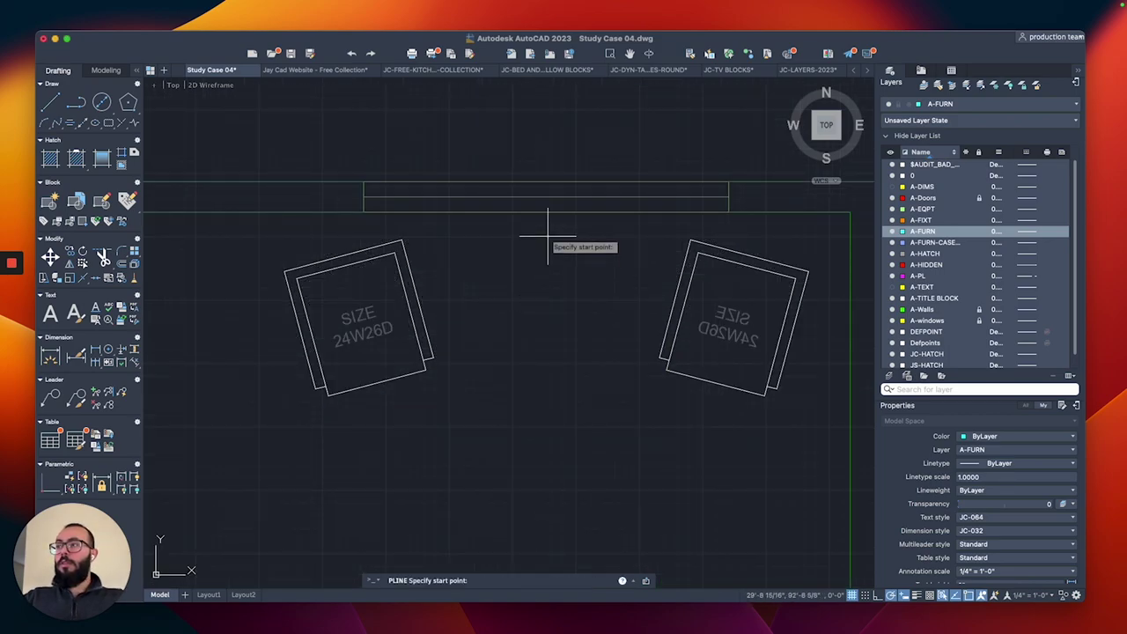
click(546, 212)
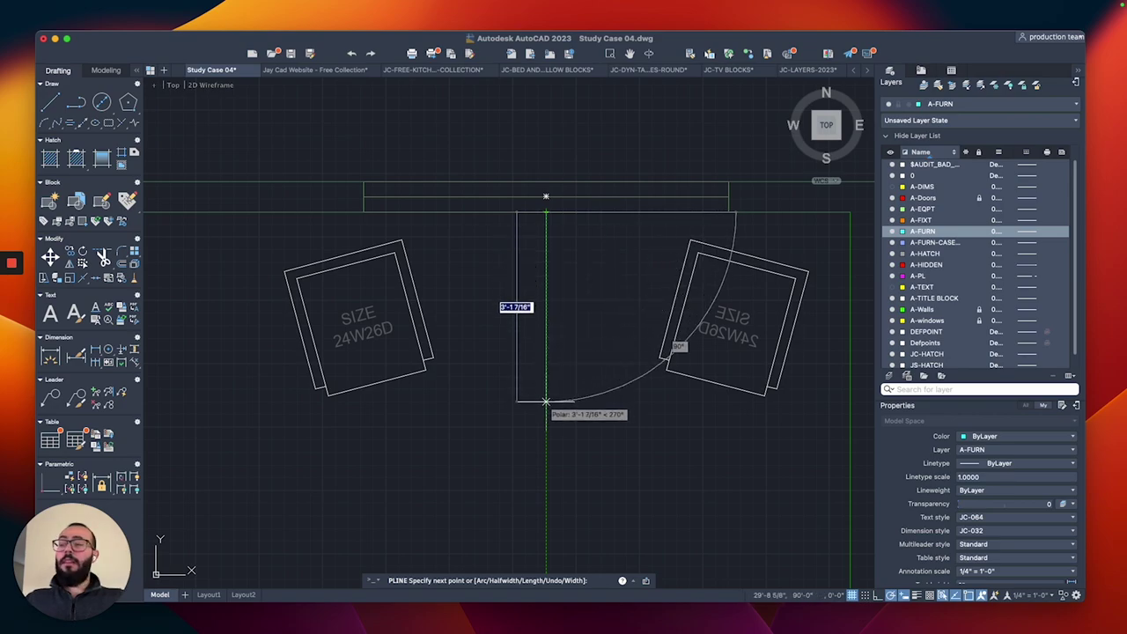
click(546, 401)
key(Return)
Try a circle with a 1-inch radius at the guide line's midpoint and erase it.
text(c)
key(Return)
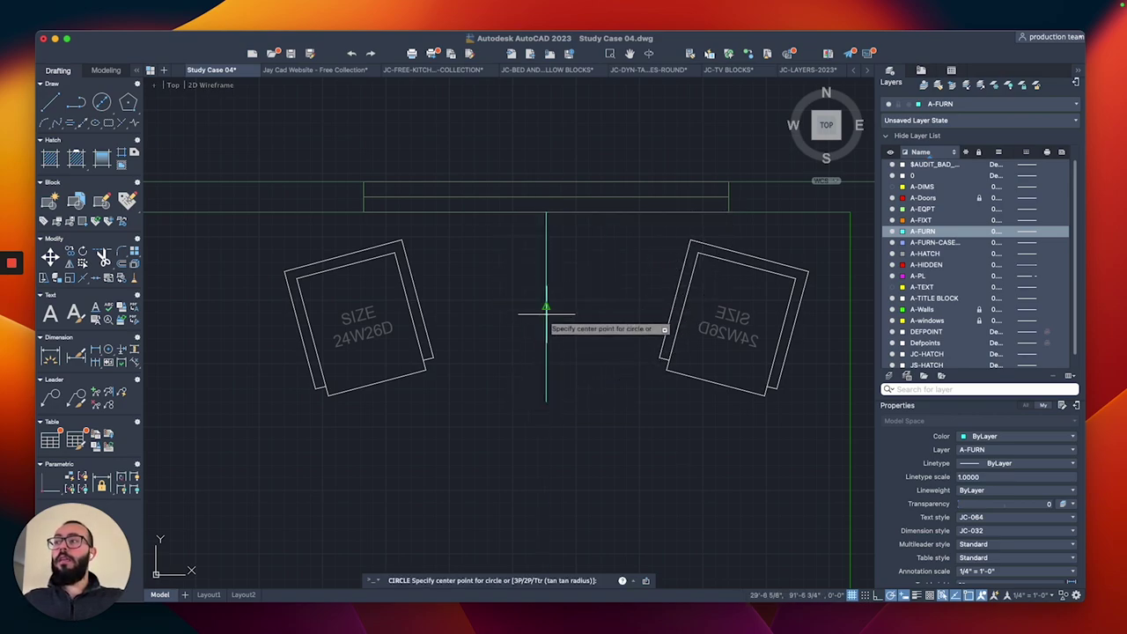
click(545, 307)
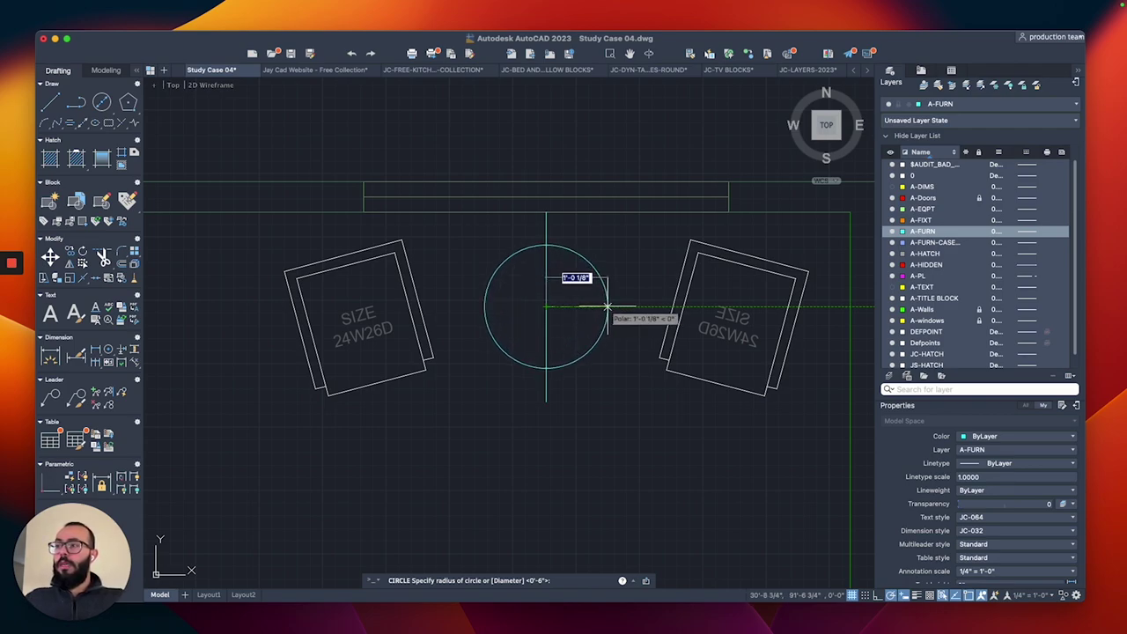
text(1)
key(Return)
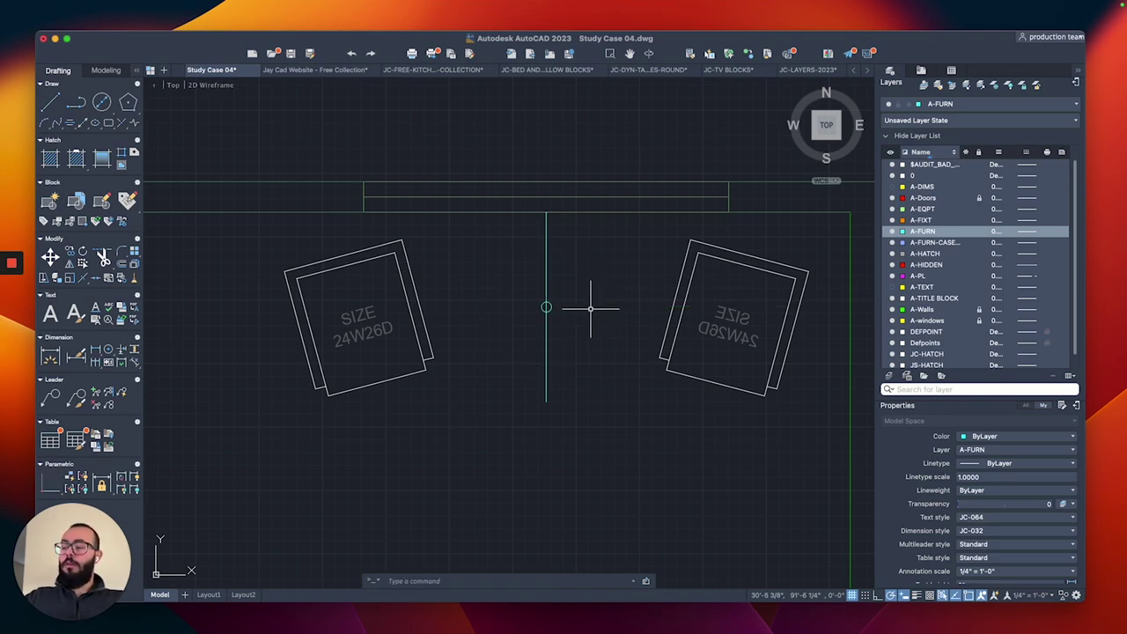
click(513, 284)
click(568, 321)
key(Delete)
Draw a round side table with a 1-foot radius centered on the guide line's midpoint, and erase the guide line.
text(c)
key(Return)
click(546, 307)
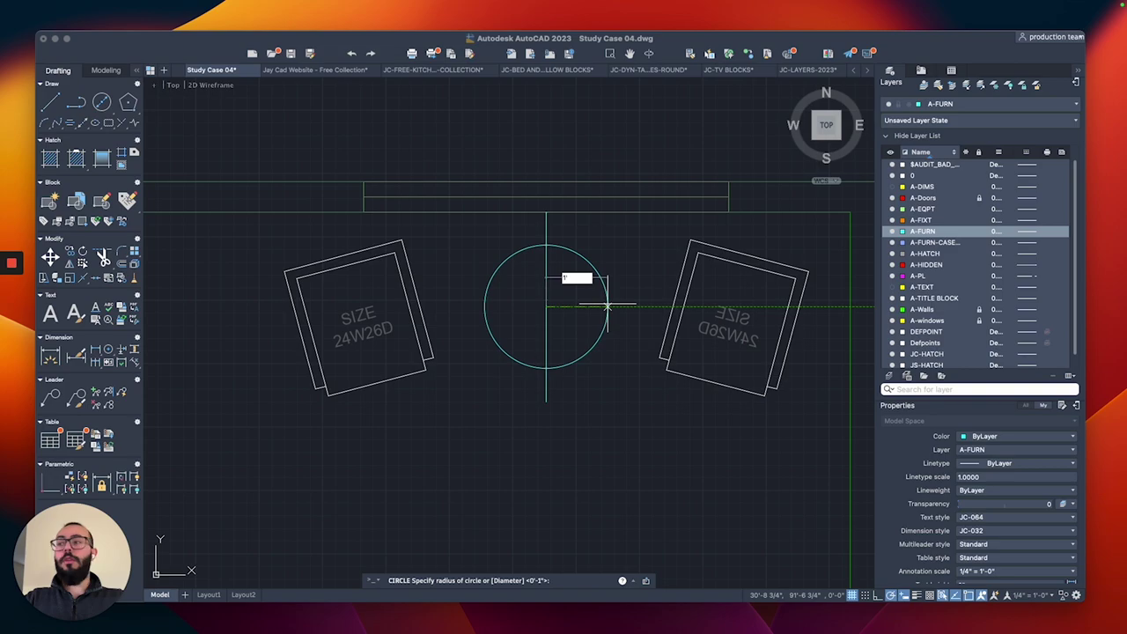
key(Return)
click(578, 302)
click(538, 312)
text(e)
key(Return)
Match the properties of both chairs to those of the round side table.
text(ma)
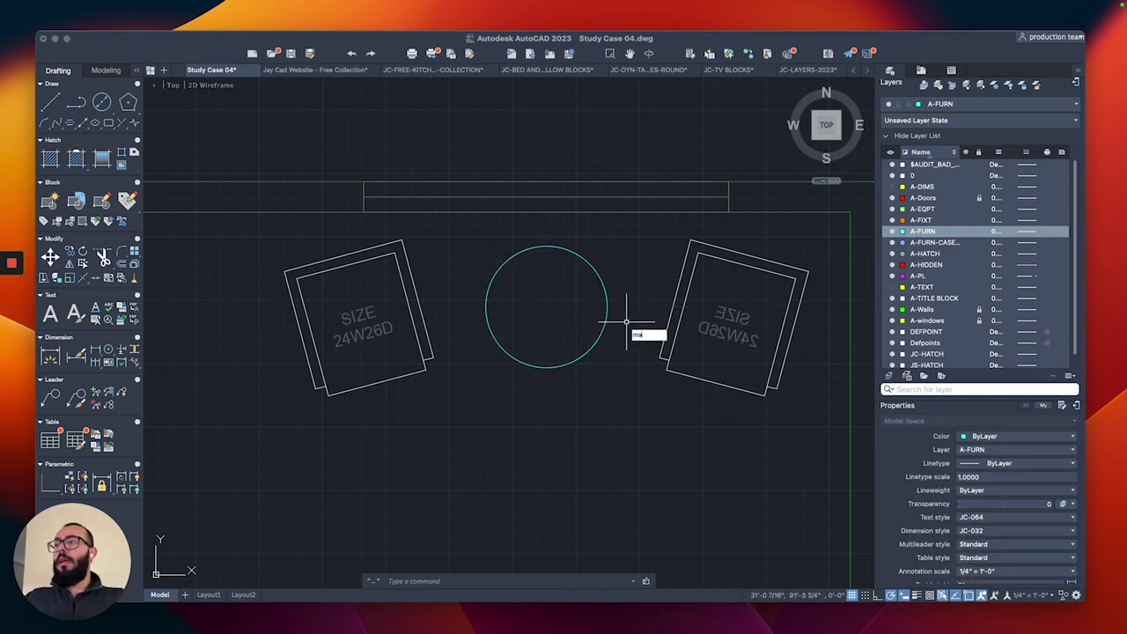
text(ma)
key(Return)
click(608, 310)
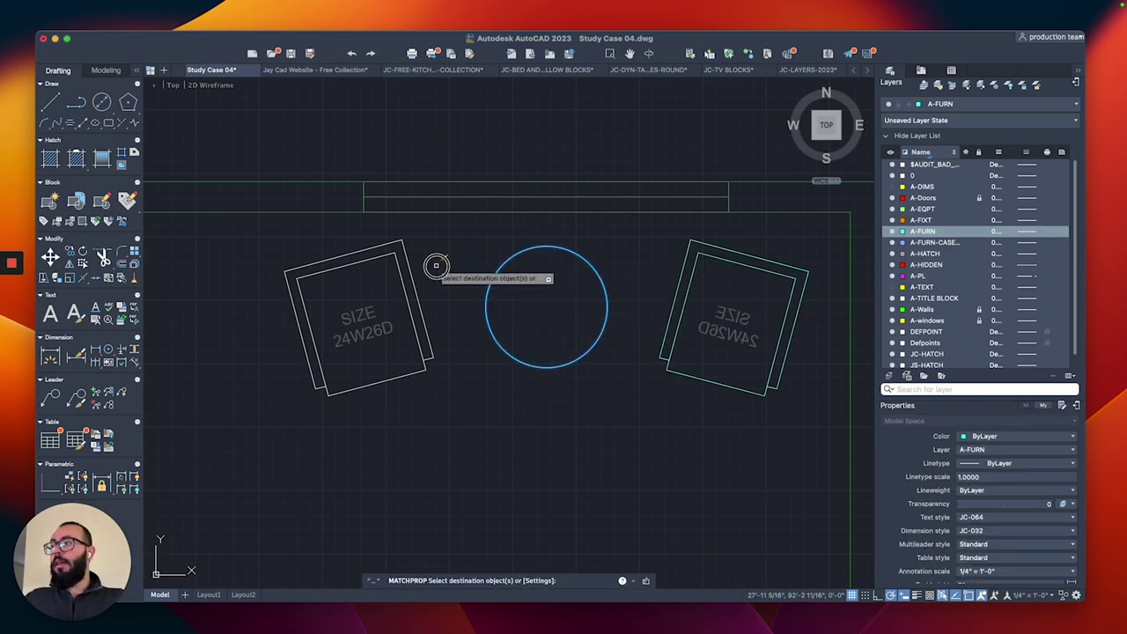
scroll(435, 265, down, 8)
key(Escape)
Copy the lamp from the upper nightstand to the center of the round side table.
scroll(493, 307, up, 3)
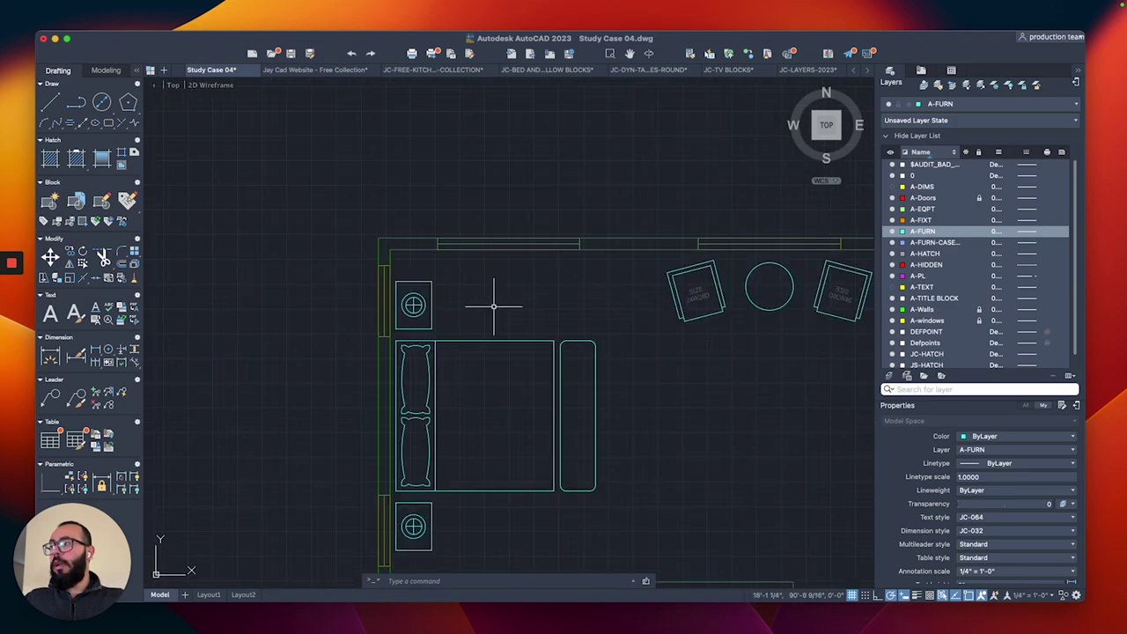
middle_drag(493, 308, 424, 306)
scroll(350, 308, up, 3)
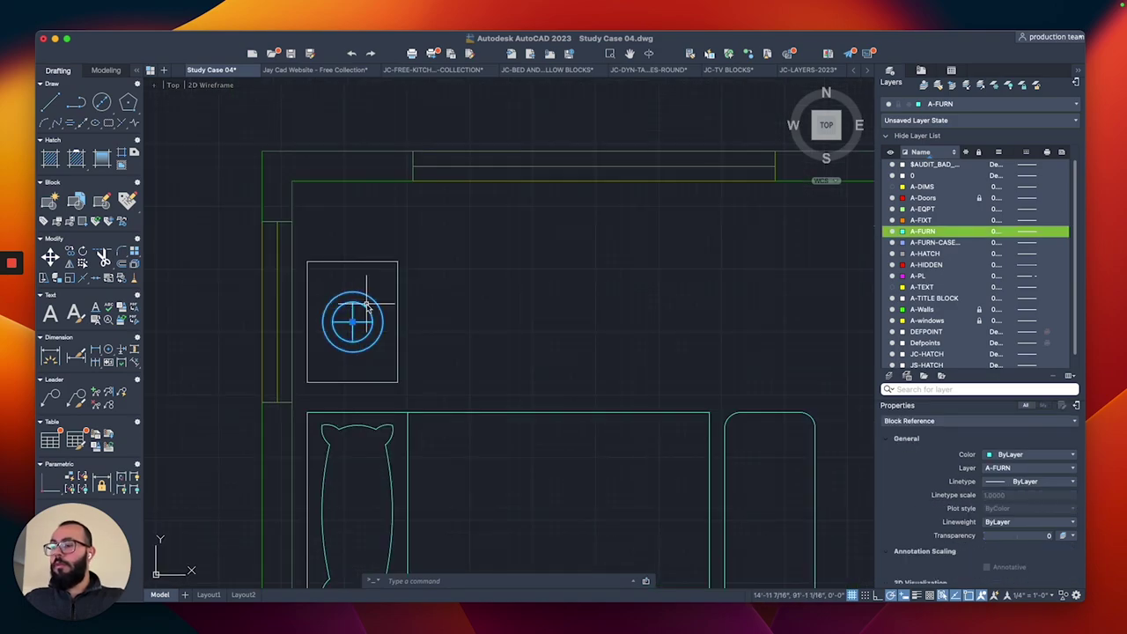
text(co)
key(Return)
click(358, 313)
scroll(717, 302, down, 5)
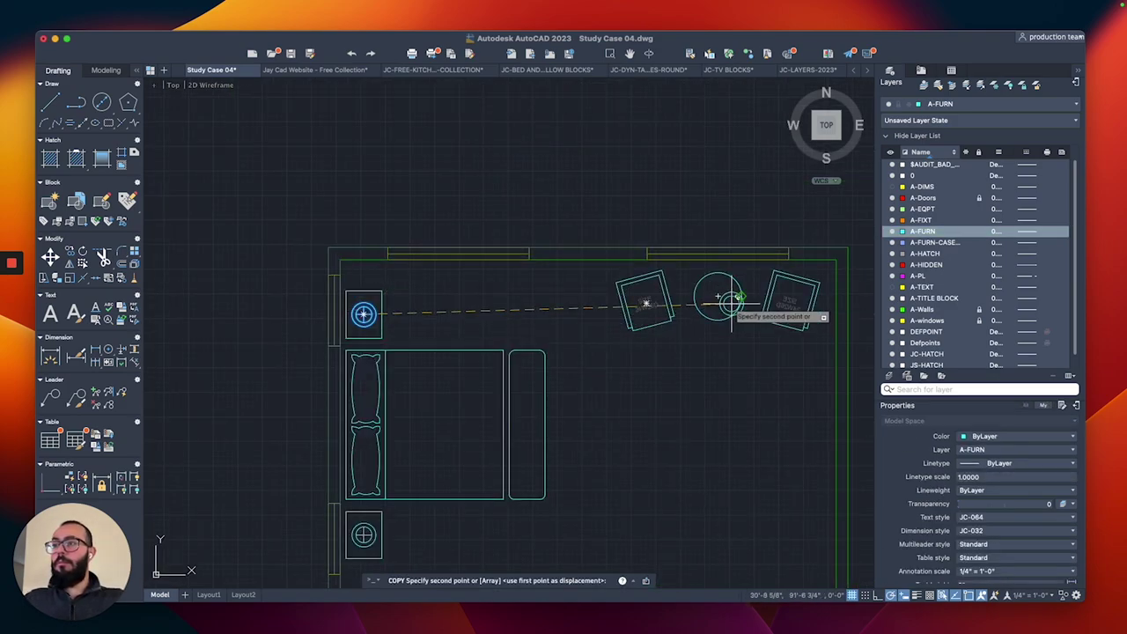
scroll(747, 312, up, 5)
click(671, 280)
scroll(518, 303, down, 8)
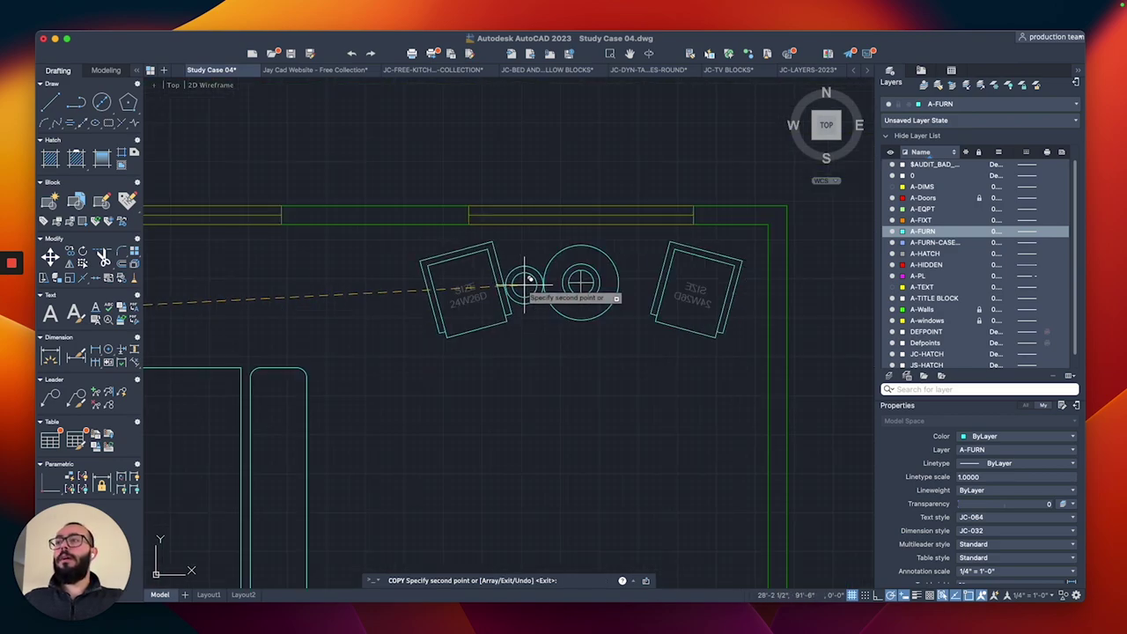
key(Escape)
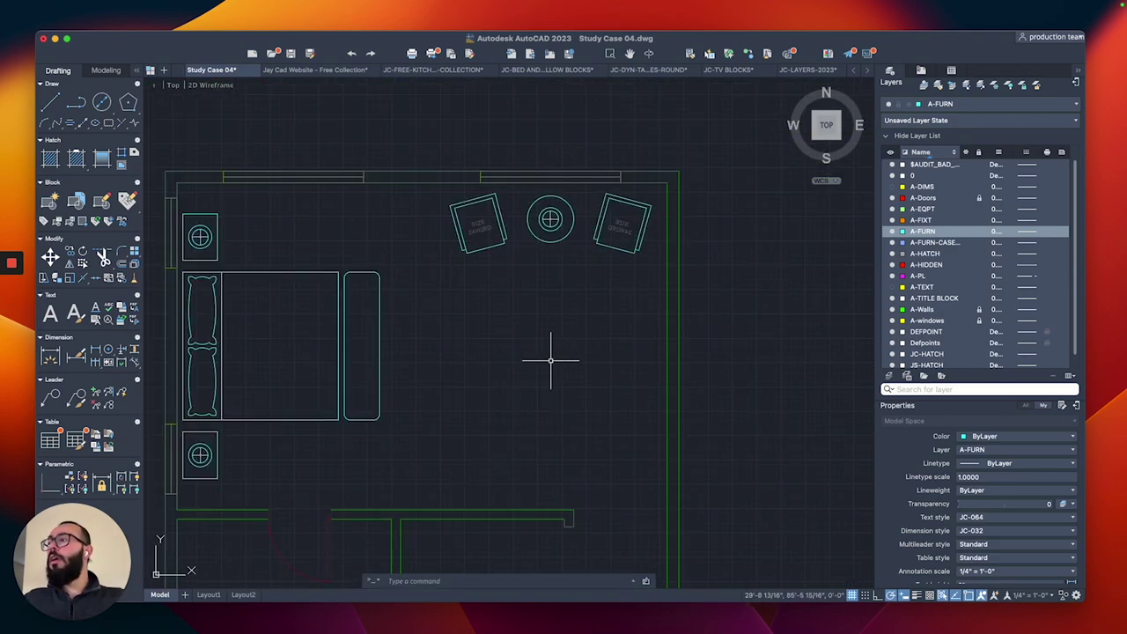
middle_drag(591, 365, 588, 339)
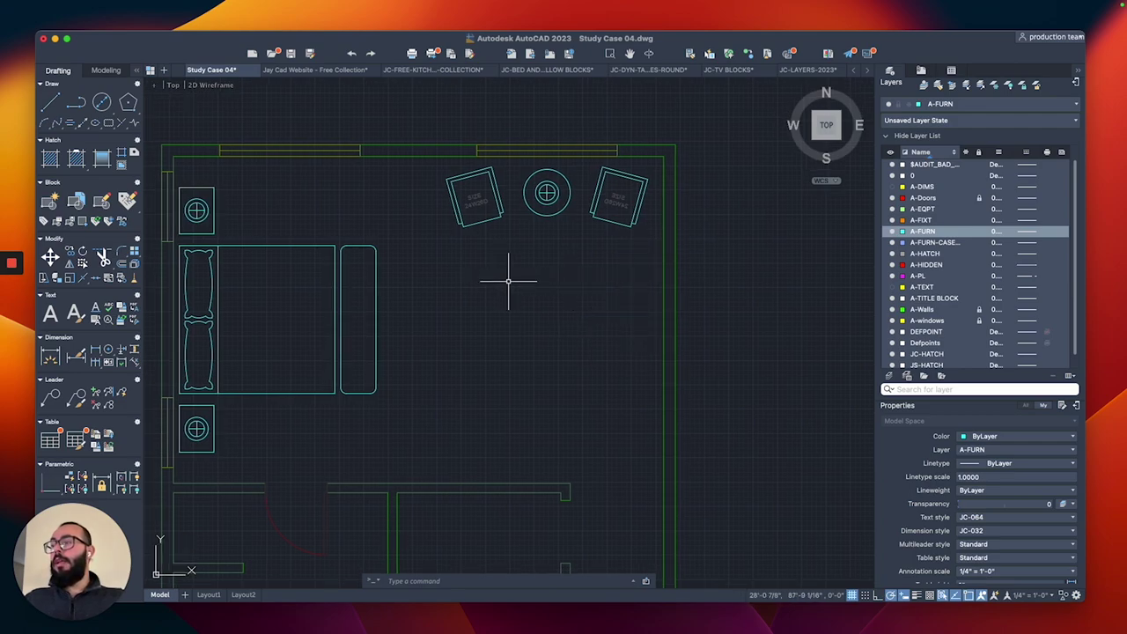
scroll(328, 275, up, 3)
mouse_move(325, 274)
middle_down()
mouse_move(481, 260)
mouse_move(315, 257)
middle_up()
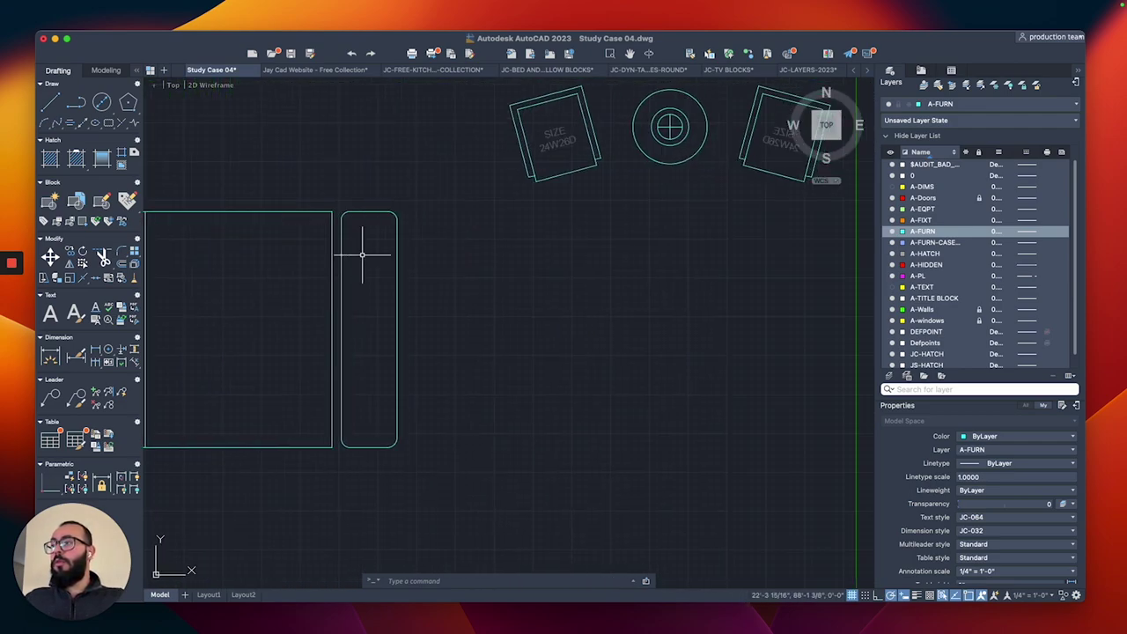
middle_drag(446, 257, 317, 259)
middle_drag(415, 269, 438, 272)
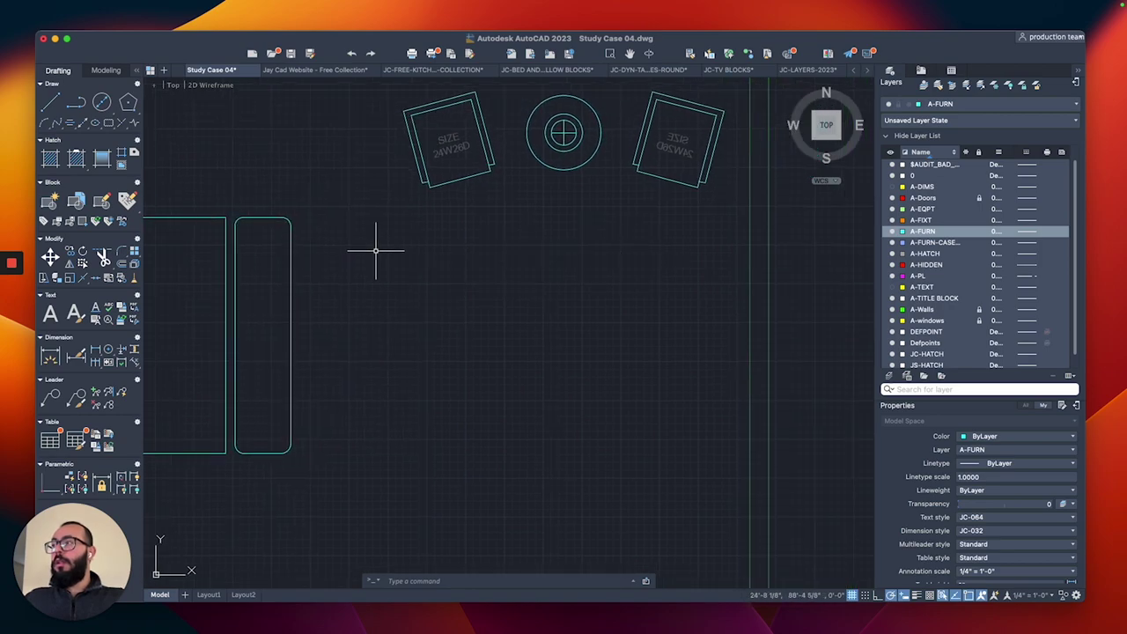
scroll(390, 257, left, 4)
scroll(256, 227, left, 3)
scroll(345, 269, down, 2)
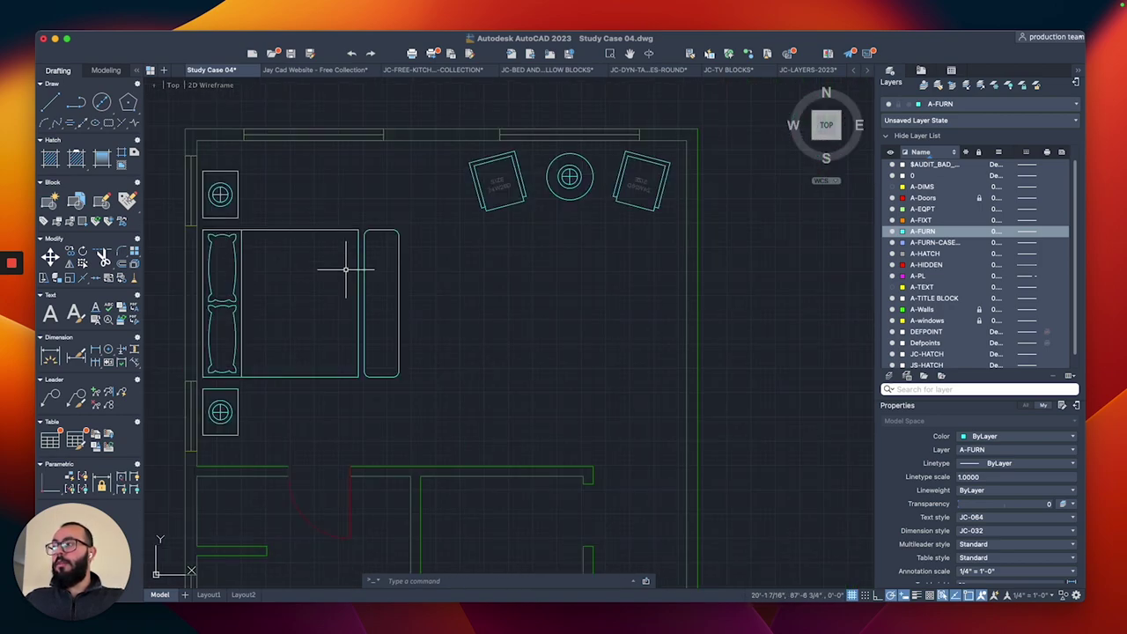
text(pl)
key(Return)
key(Escape)
scroll(385, 247, left, 3)
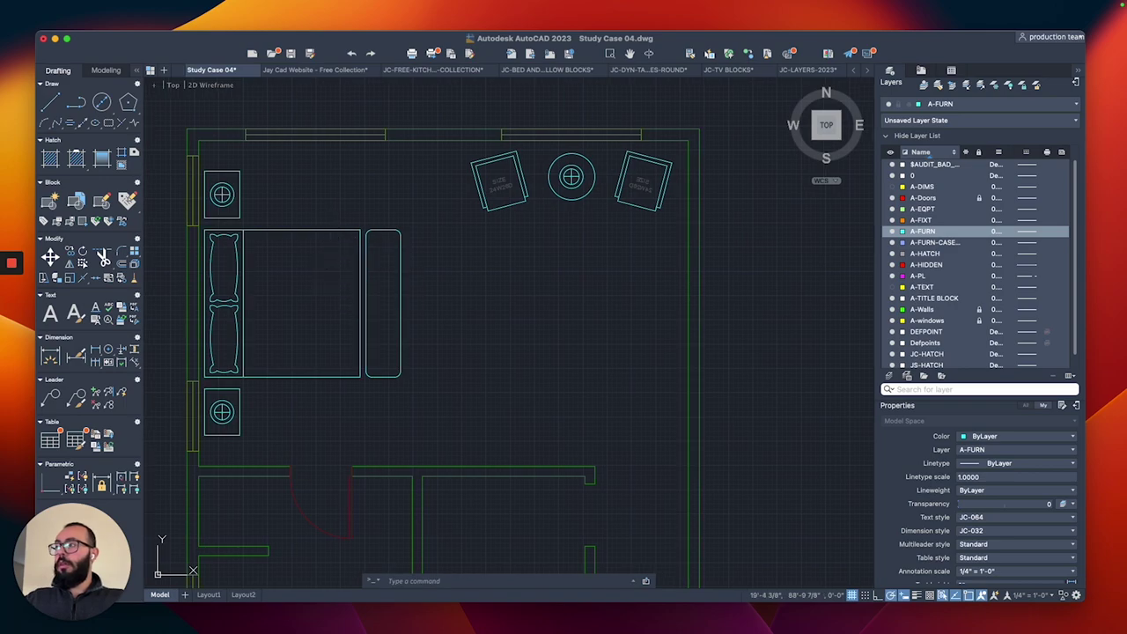
Draw a narrow rectangle over the foot end of the bed, spanning from one side edge to the opposite foot corner.
scroll(390, 241, up, 3)
text(rec)
key(Return)
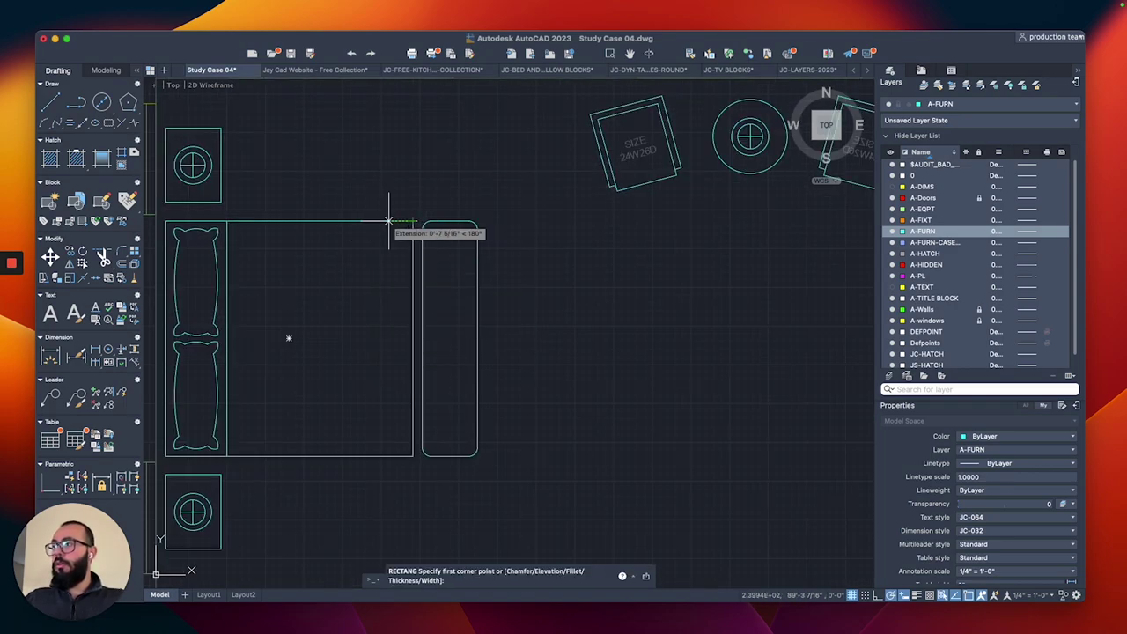
click(376, 221)
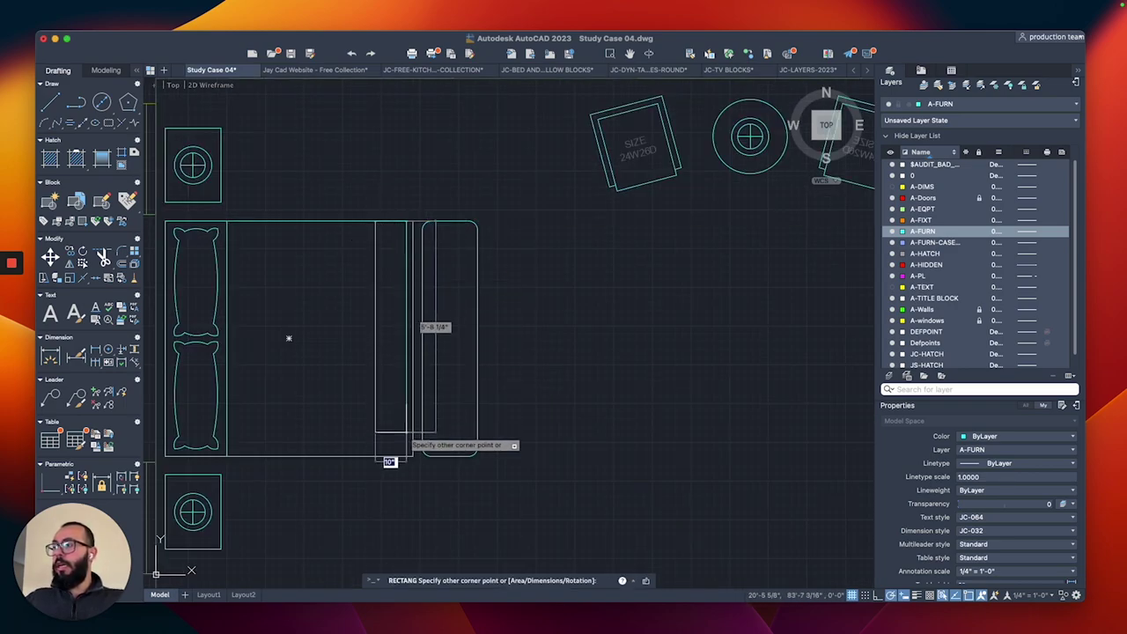
click(413, 455)
Move the narrow rectangle from the bed's foot straight across the room, with its long side flush against the wall opposite the bed.
click(400, 420)
click(342, 392)
middle_drag(352, 334, 309, 312)
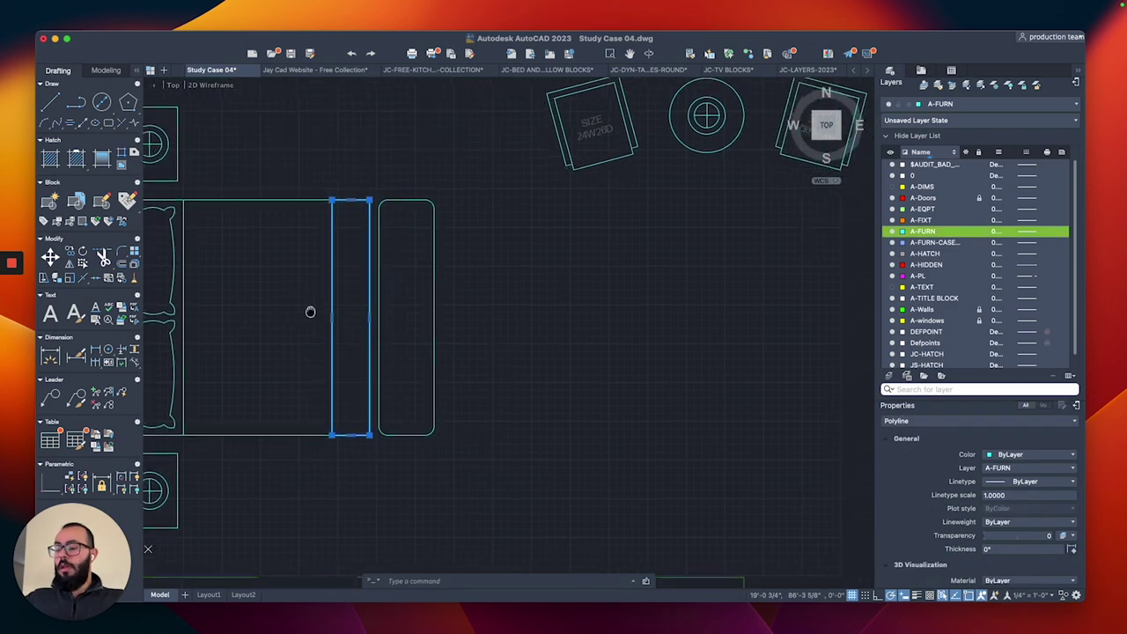
scroll(309, 310, down, 3)
text(m)
key(Return)
click(334, 314)
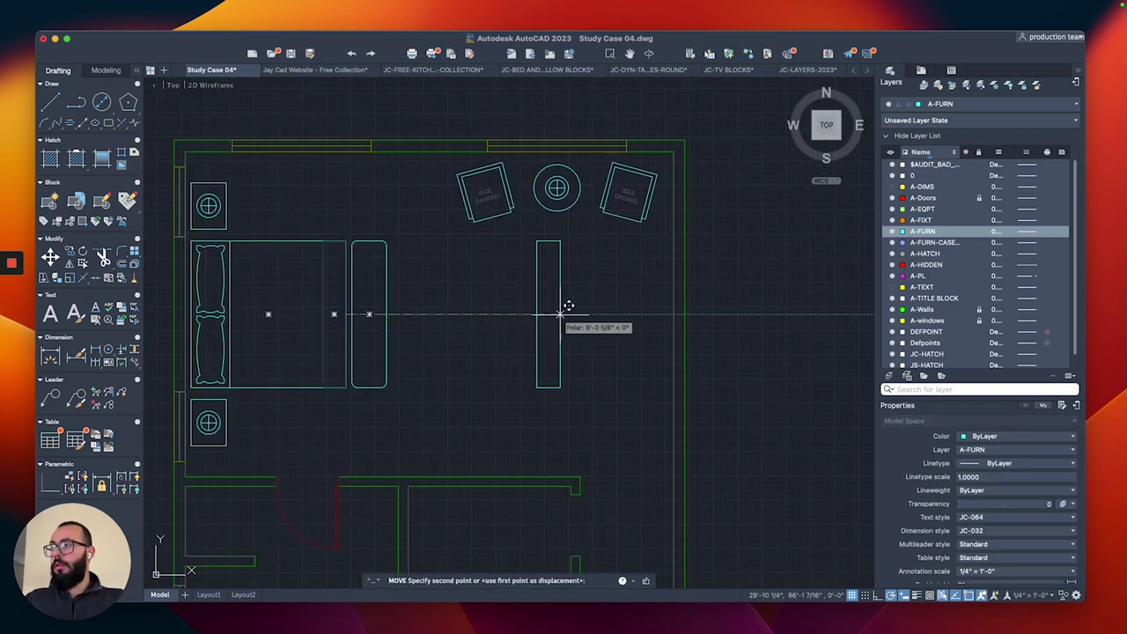
click(673, 314)
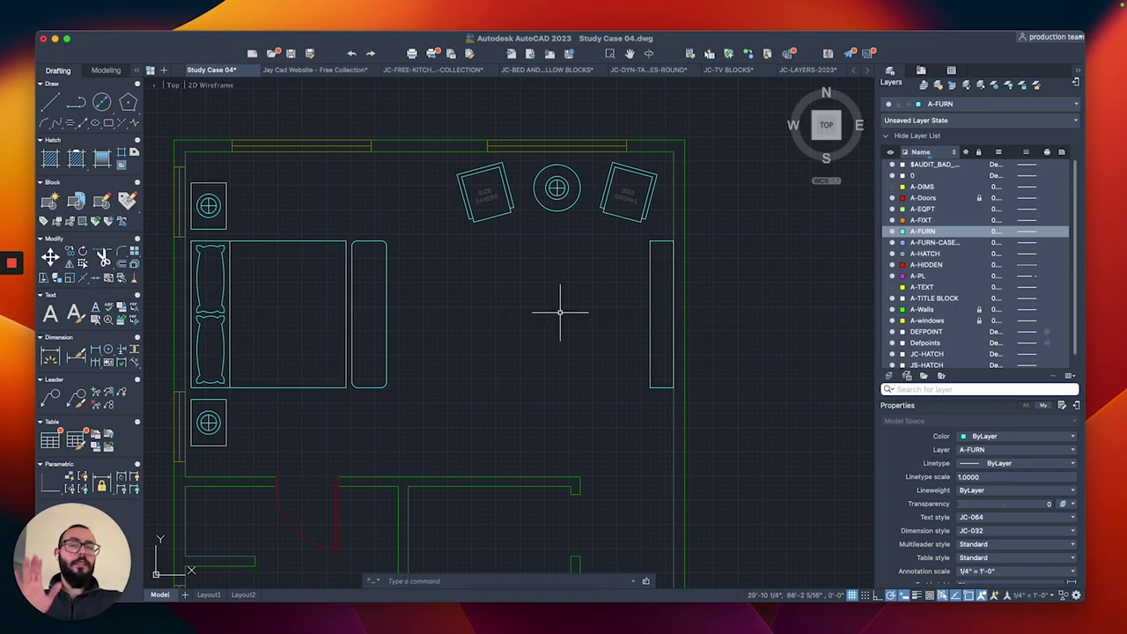
Measure the bed's width at its foot edge with a linear dimension.
scroll(337, 260, up, 2)
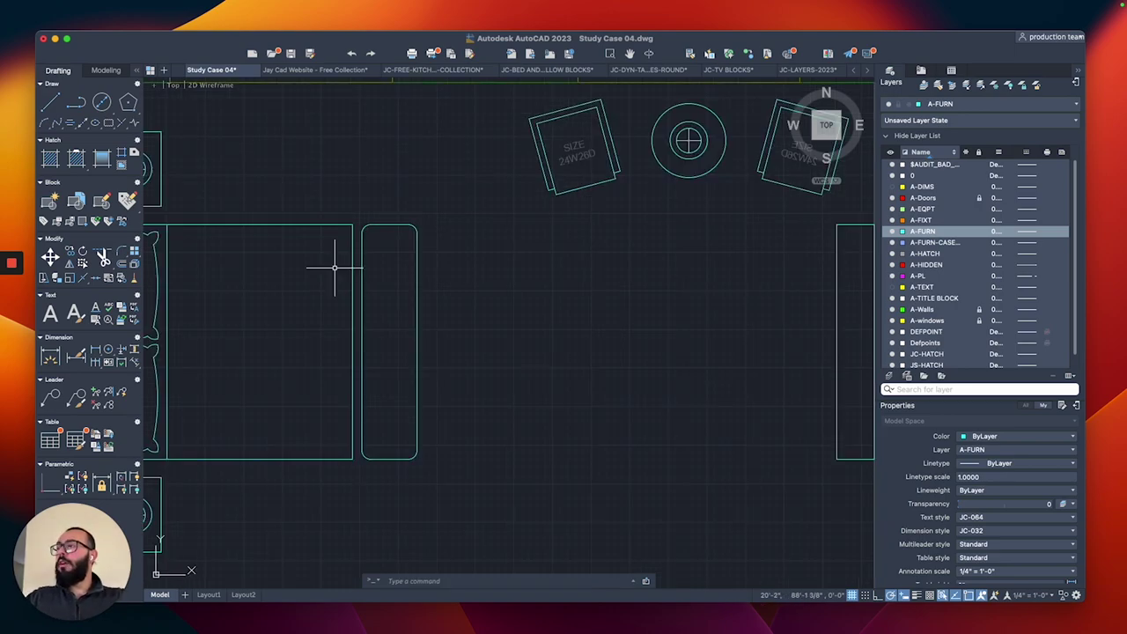
text(dli)
key(Return)
click(352, 226)
click(352, 459)
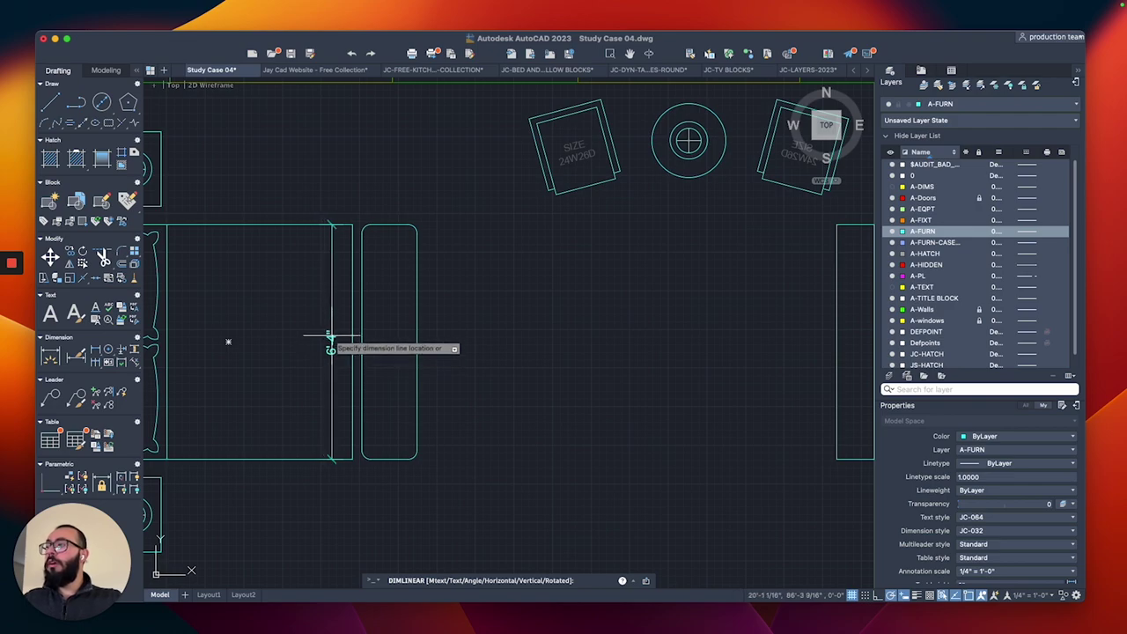
scroll(352, 332, down, 3)
key(Escape)
Copy the 60-inch TV plan-view block from the TV library to the midpoint of the console rectangle's wall-side edge in the main bedroom.
scroll(443, 329, up, 2)
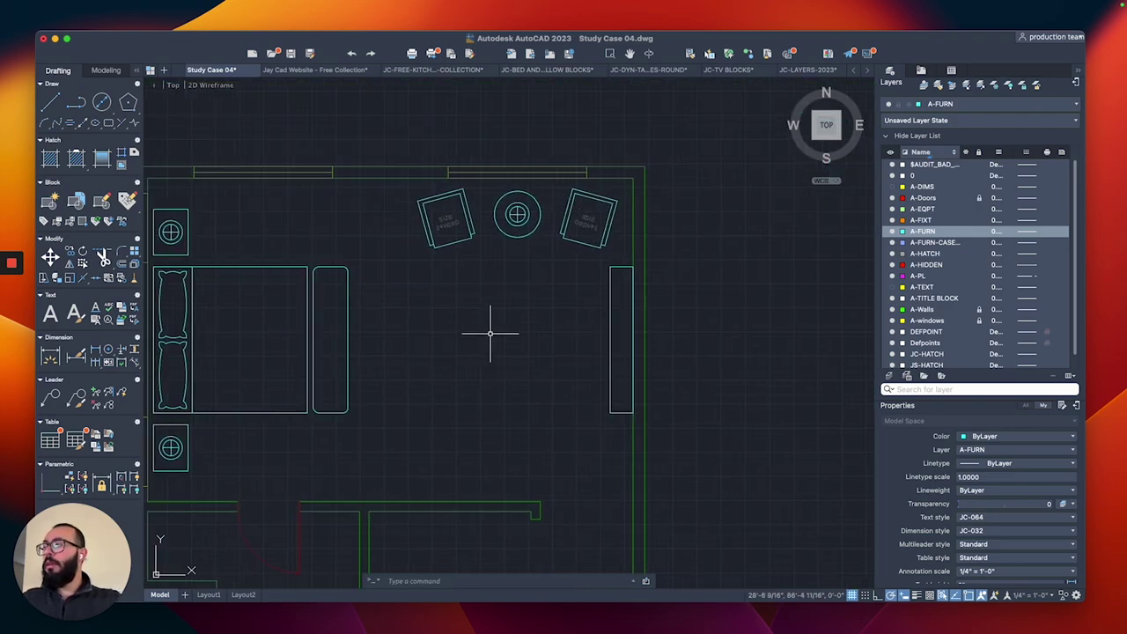
scroll(531, 318, down, 6)
middle_drag(329, 274, 564, 332)
middle_drag(378, 319, 408, 299)
scroll(290, 361, up, 5)
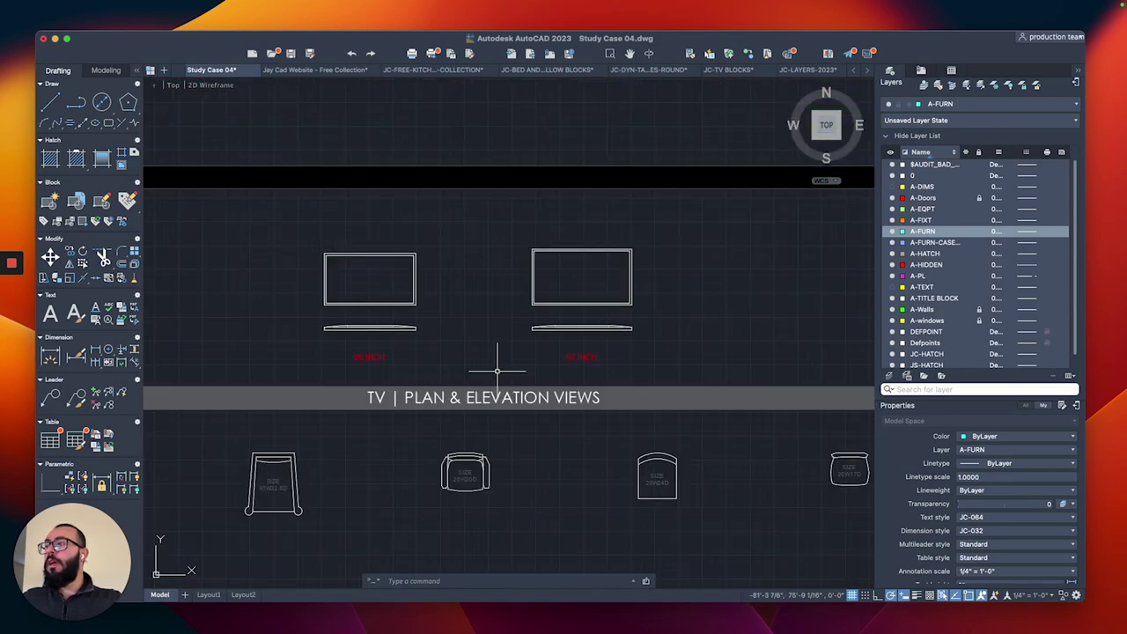
click(600, 300)
scroll(599, 290, up, 3)
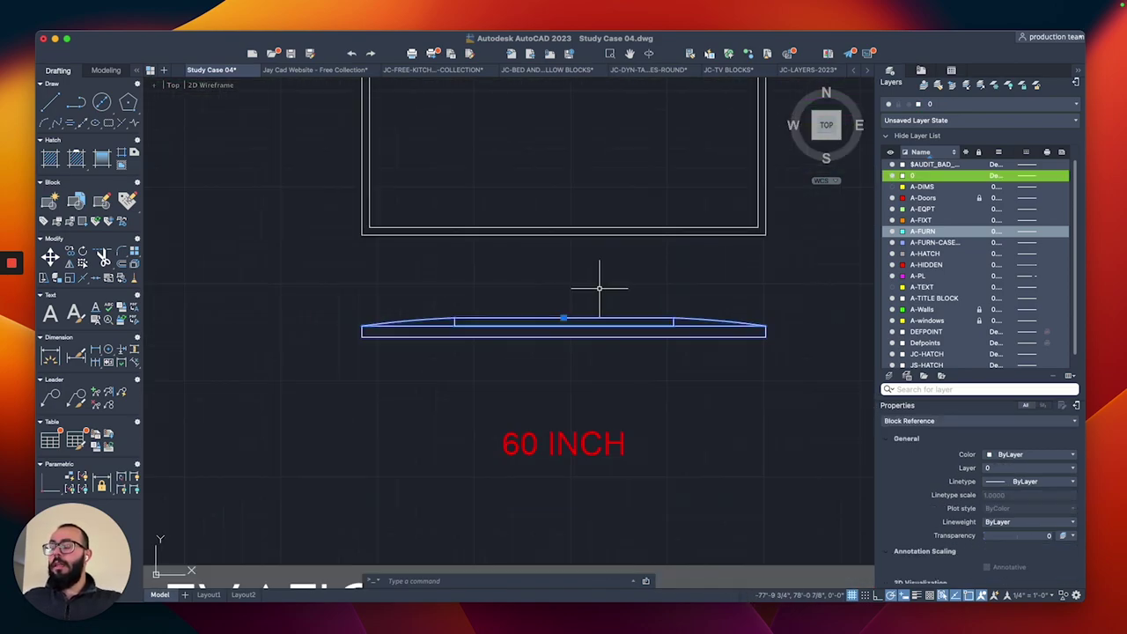
scroll(599, 287, down, 3)
text(co)
key(space)
scroll(589, 307, up, 2)
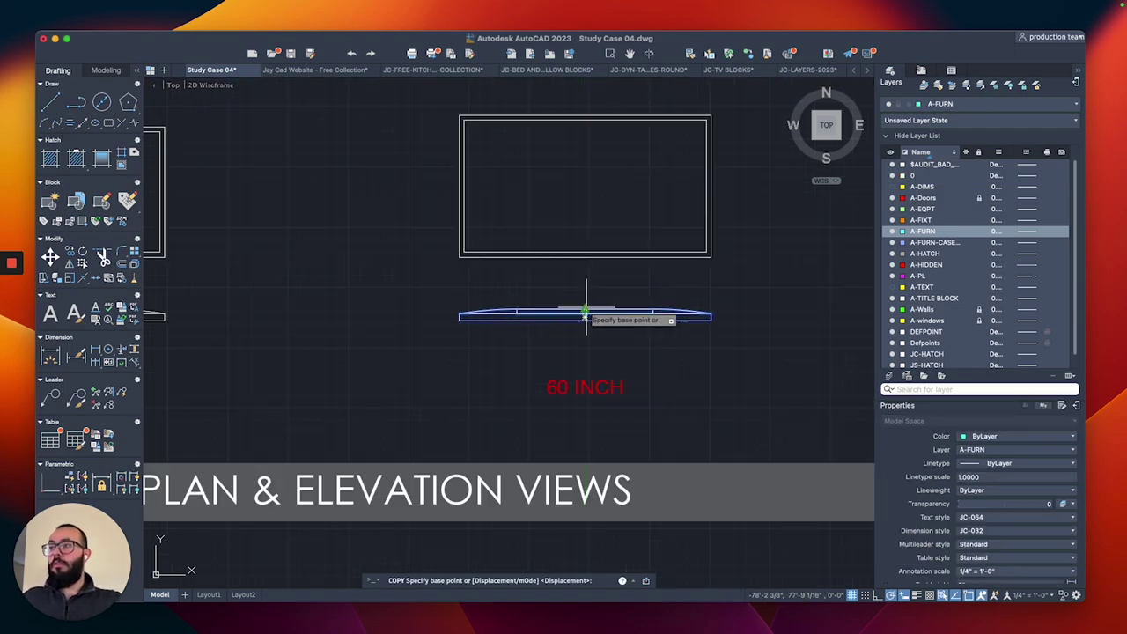
click(587, 313)
scroll(603, 293, down, 5)
middle_drag(599, 295, 355, 280)
scroll(650, 265, up, 7)
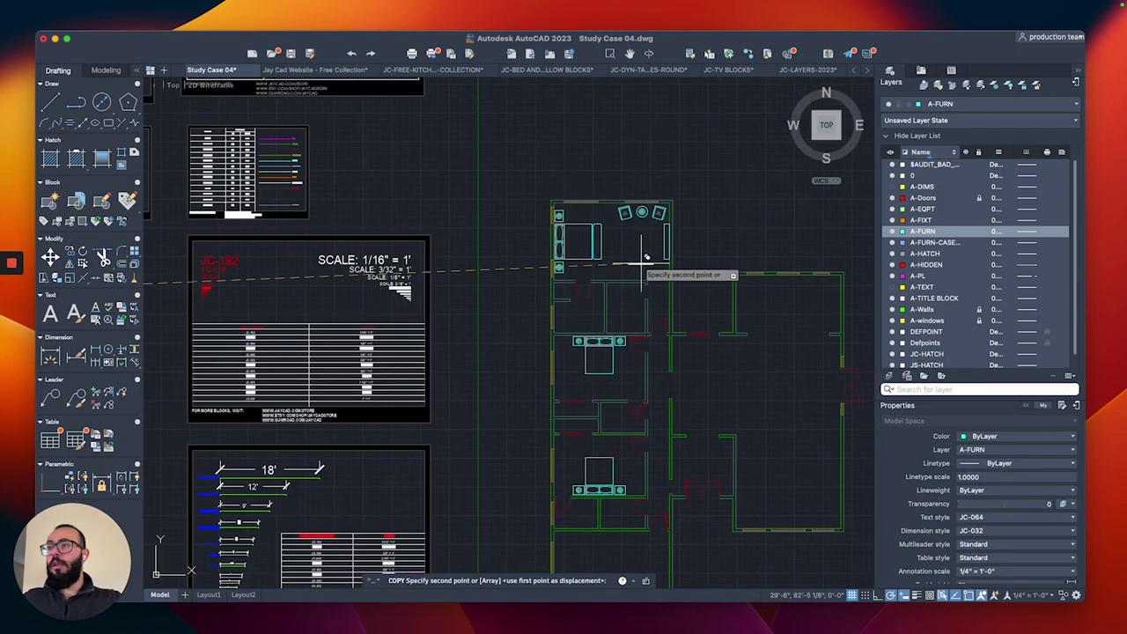
click(654, 295)
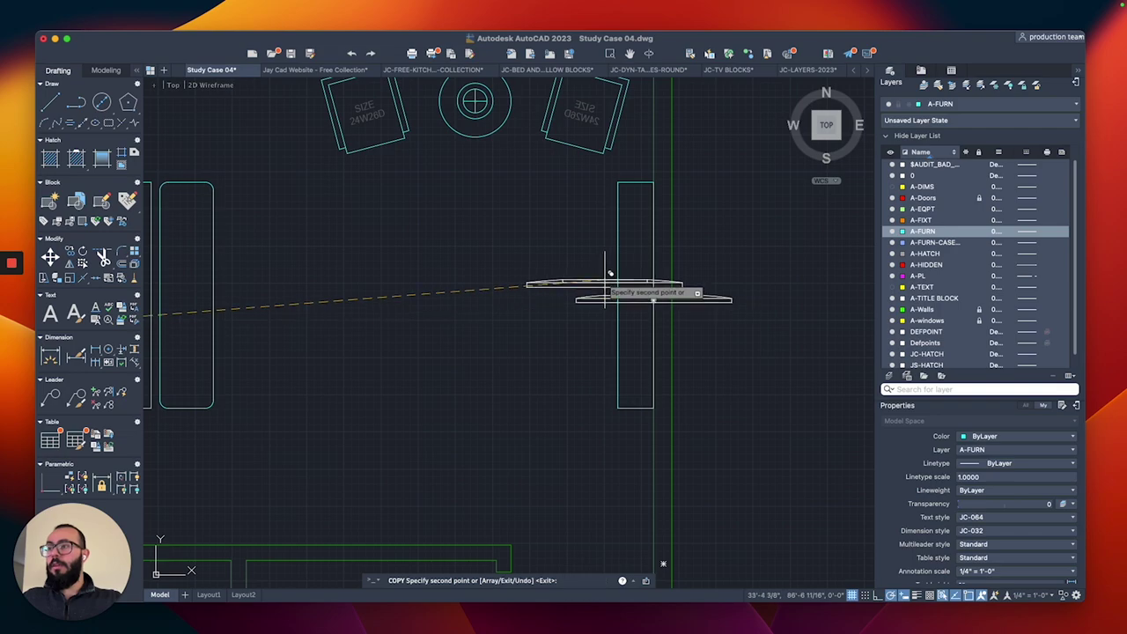
key(Escape)
click(600, 300)
text(rro)
key(Return)
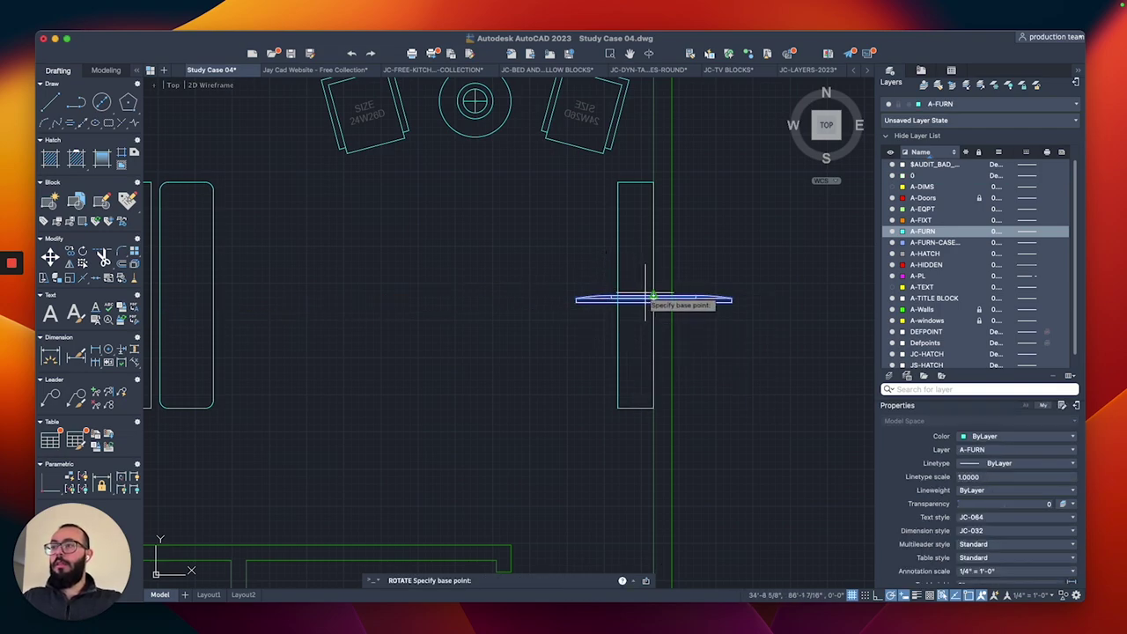
click(651, 296)
key(super+z)
Rotate the TV 90 degrees clockwise about the midpoint of the console's wall-side edge, so its screen faces the bed.
click(651, 292)
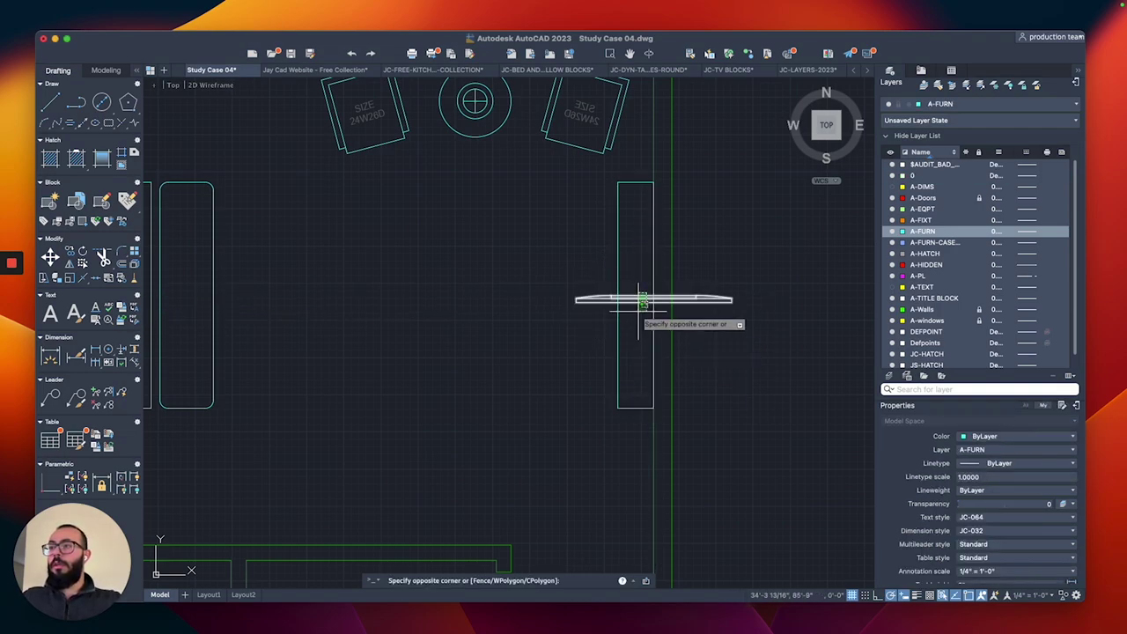
click(642, 310)
scroll(644, 277, up, 3)
text(ro)
key(Return)
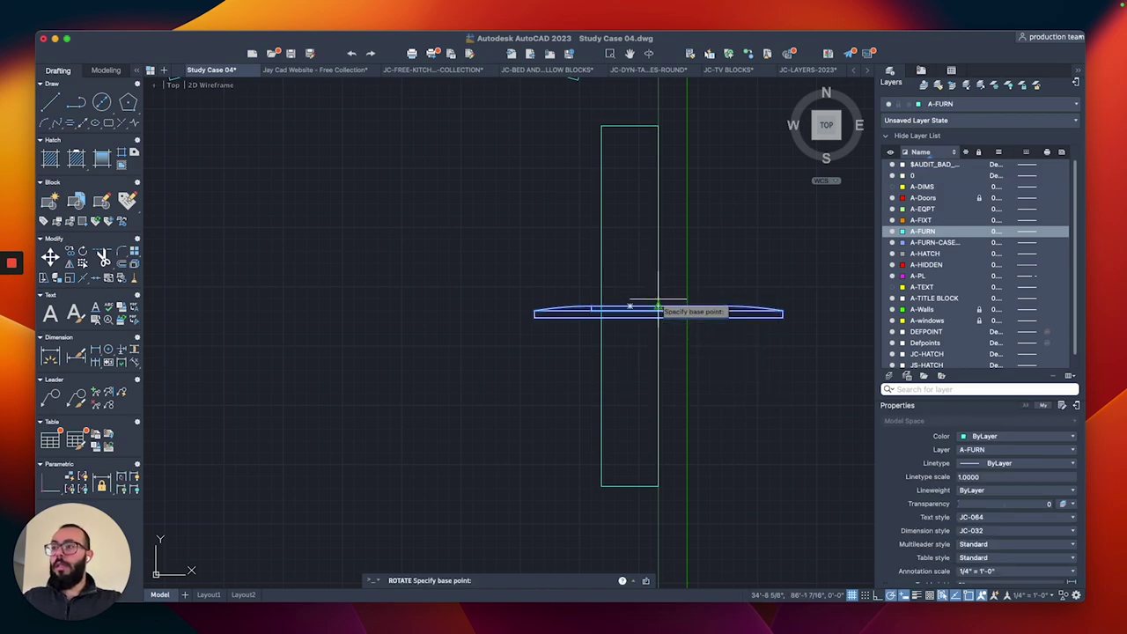
click(658, 305)
click(666, 469)
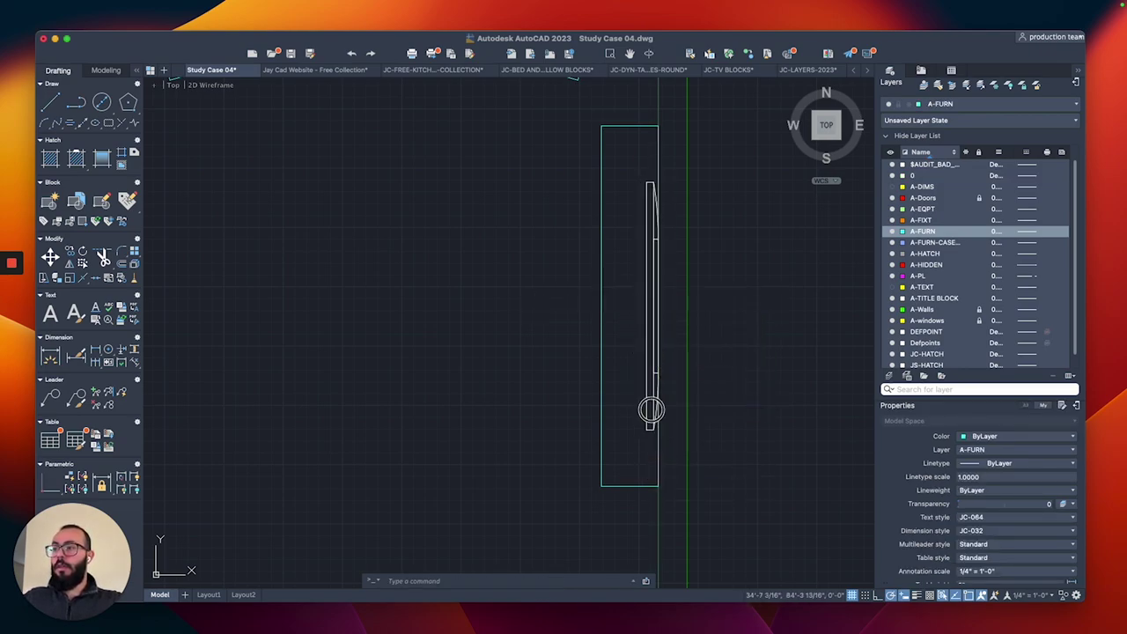
Move the TV about 4 inches horizontally away from the wall onto the console.
click(651, 410)
text(m)
key(Return)
click(789, 379)
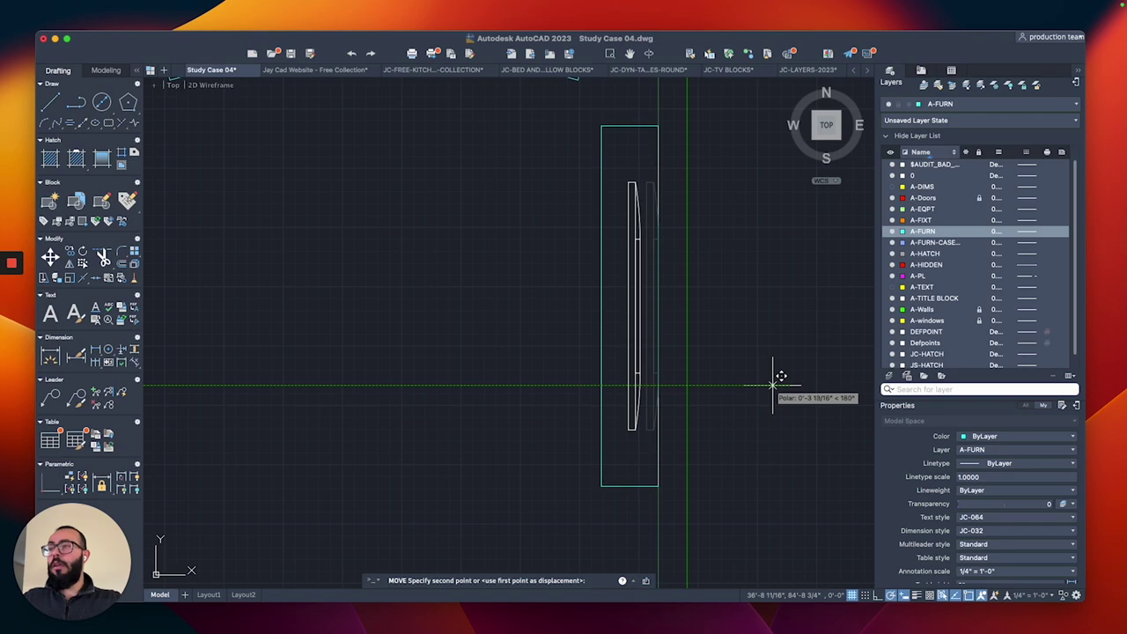
click(773, 385)
Match the TV's properties to those of the console rectangle.
scroll(625, 331, down, 2)
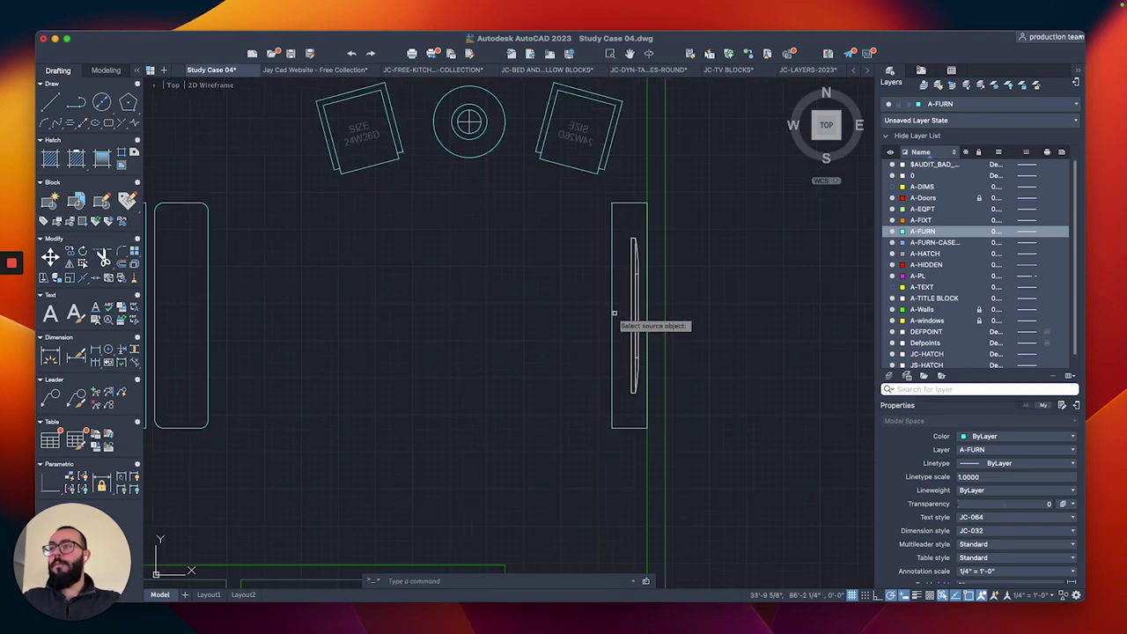
click(613, 311)
click(634, 308)
click(596, 315)
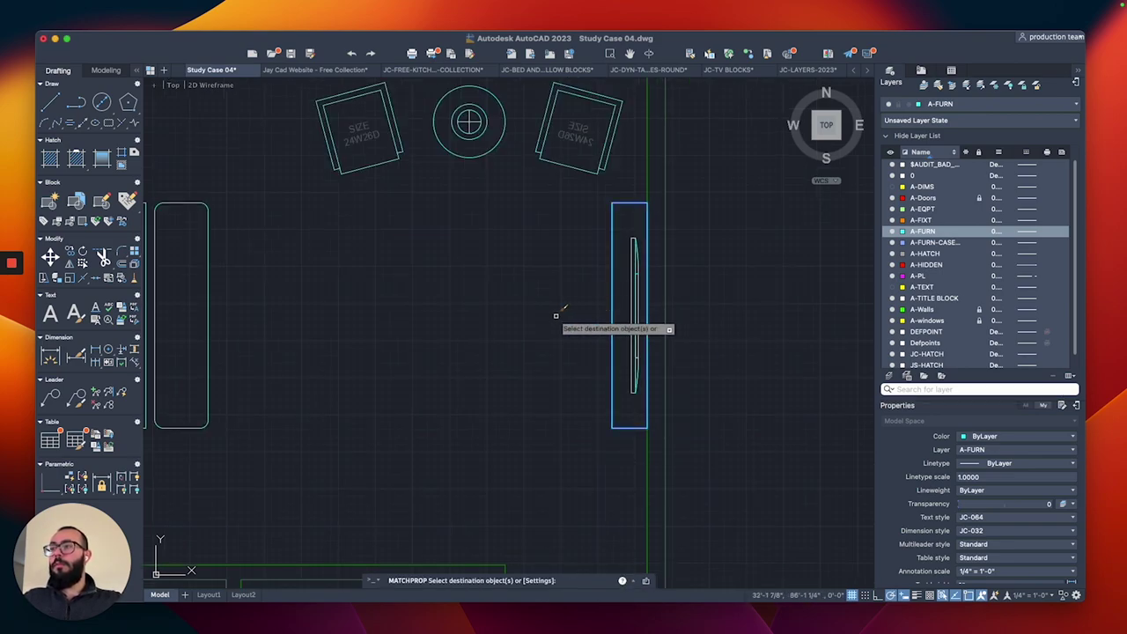
key(Return)
scroll(528, 313, down, 3)
middle_drag(493, 312, 547, 303)
scroll(548, 303, up, 2)
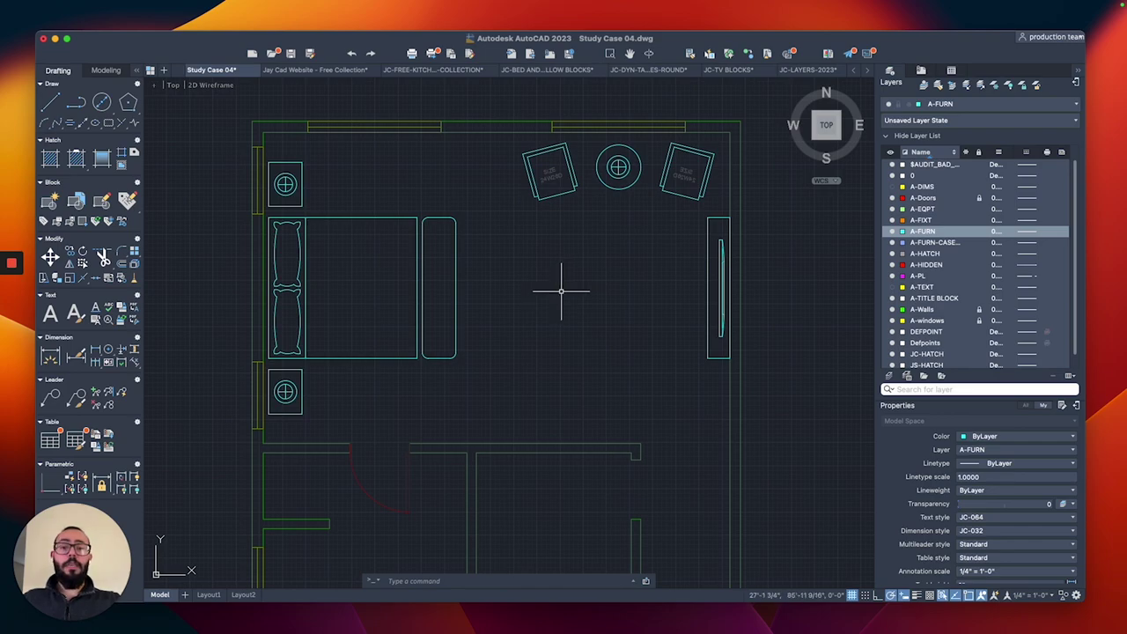